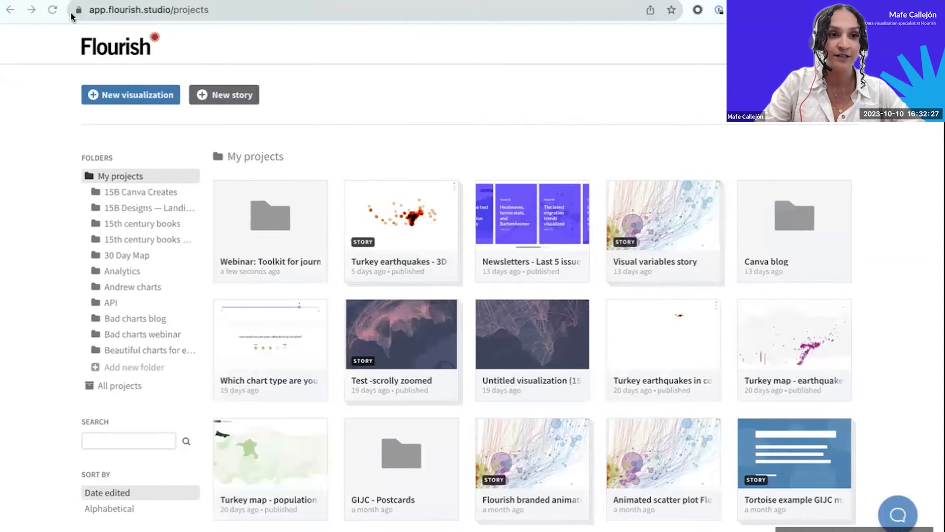
# Load the Flourish projects page, look over the existing projects and start a new visualization.
pyautogui.click(102, 10)
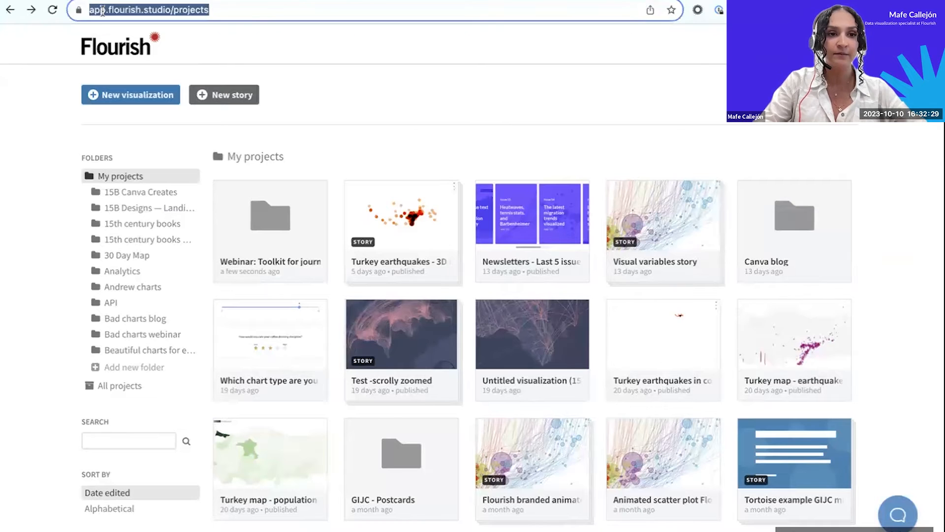
pyautogui.write('f')
pyautogui.press('Return')
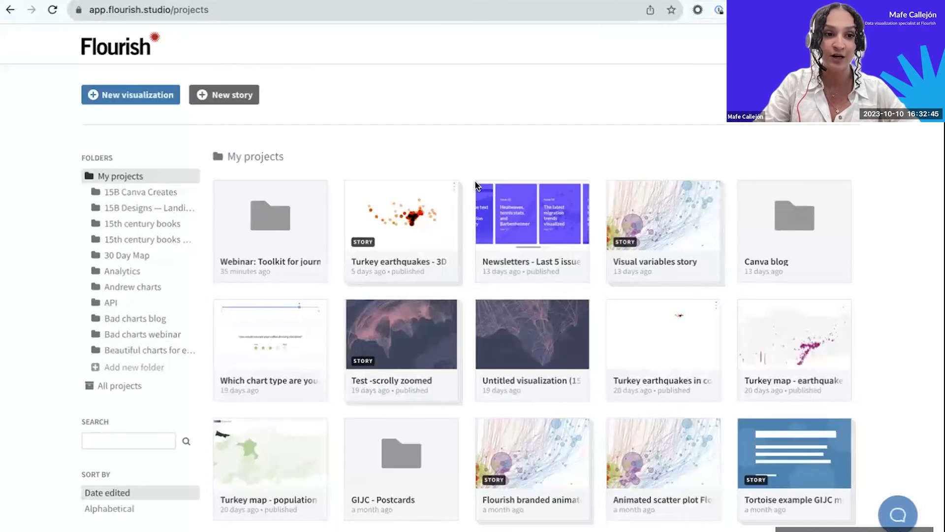
pyautogui.scroll(-15, 457, 235)
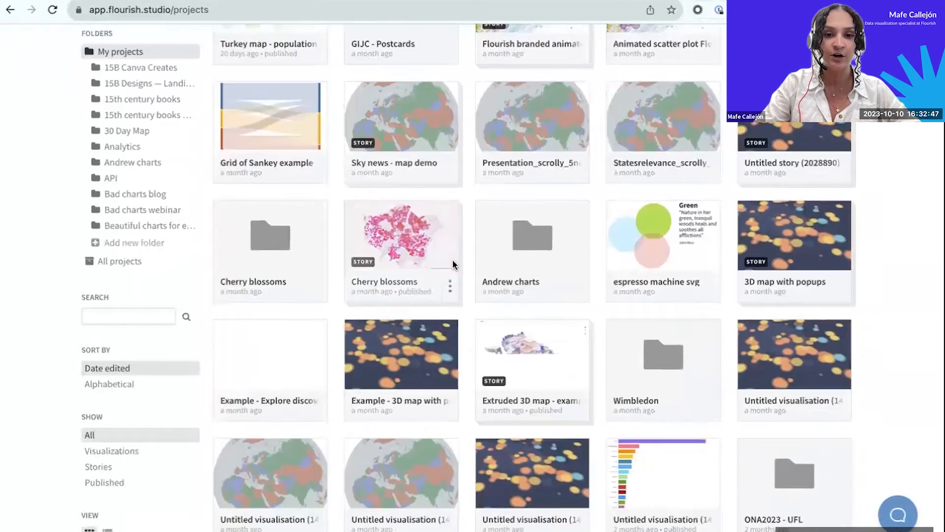
pyautogui.scroll(15, 452, 265)
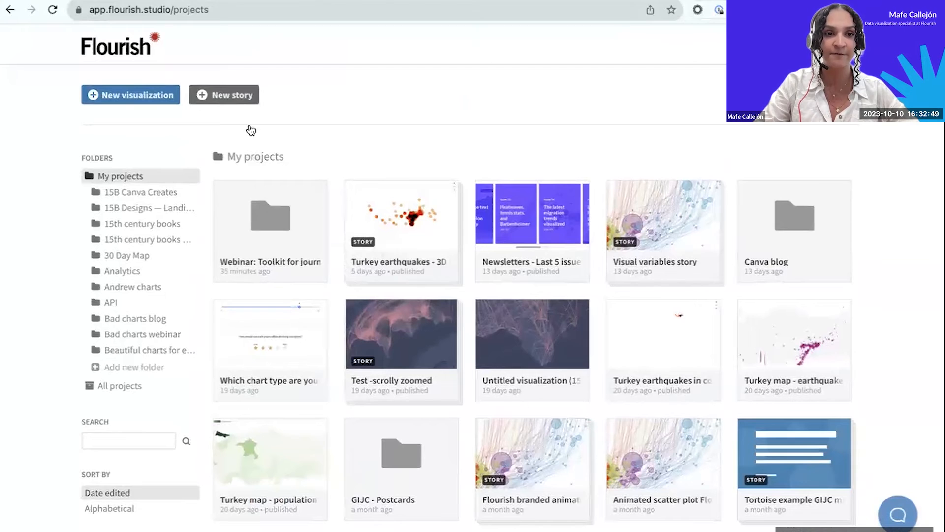
pyautogui.click(169, 101)
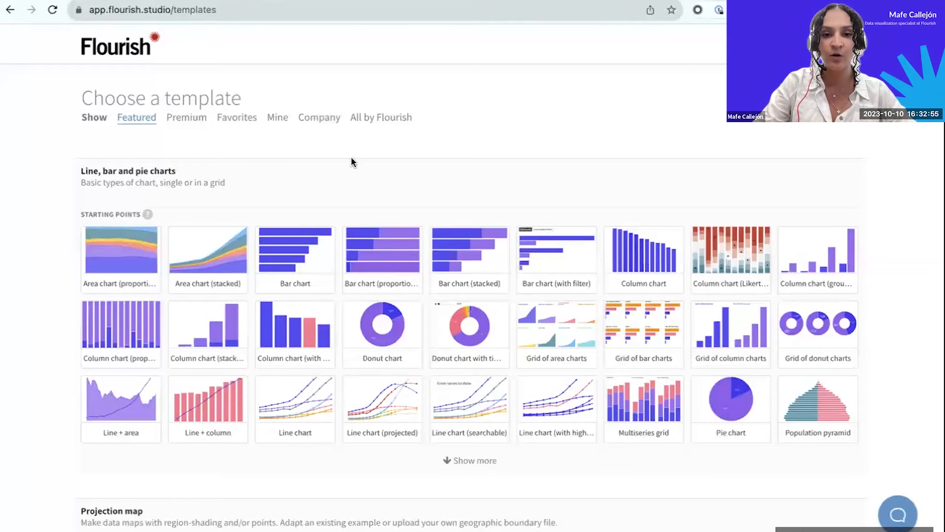
# Examine the featured template gallery, from the basic line, bar and pie charts through maps, tables, timelines and parliament charts.
pyautogui.scroll(-1, 351, 161)
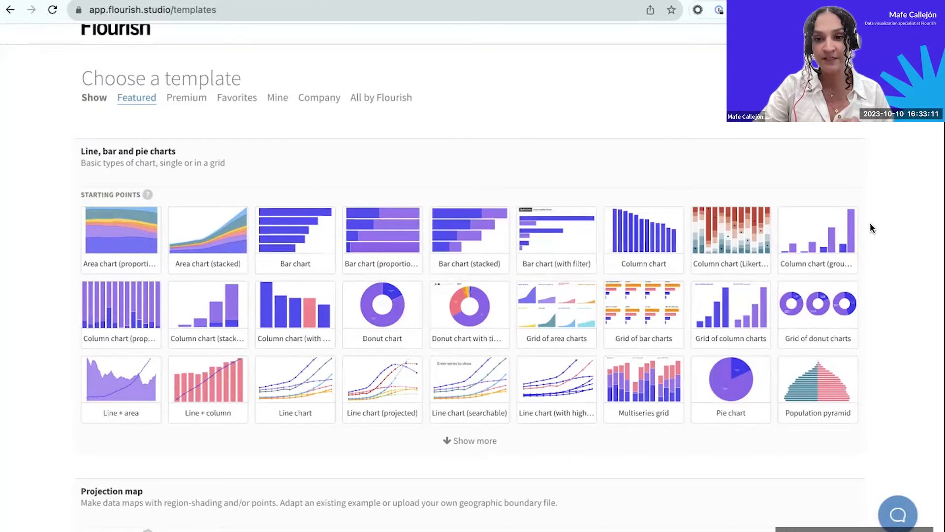
pyautogui.scroll(-10, 870, 224)
pyautogui.scroll(-15, 870, 227)
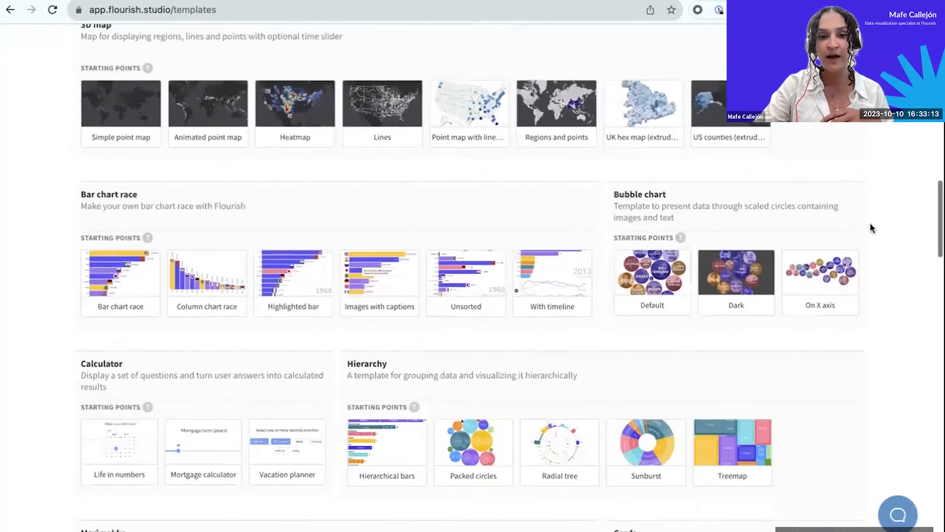
pyautogui.scroll(-5, 870, 223)
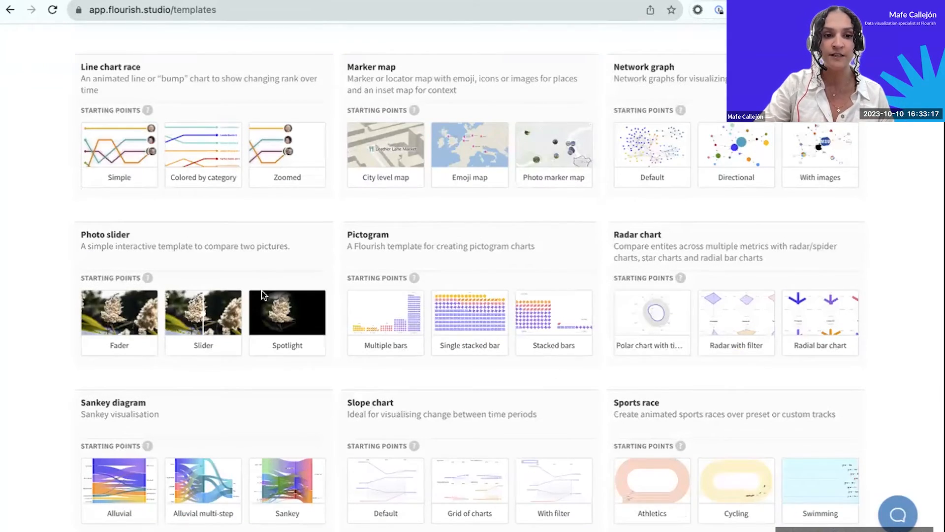
pyautogui.scroll(2, 215, 288)
pyautogui.scroll(-2, 215, 287)
pyautogui.scroll(-7, 215, 288)
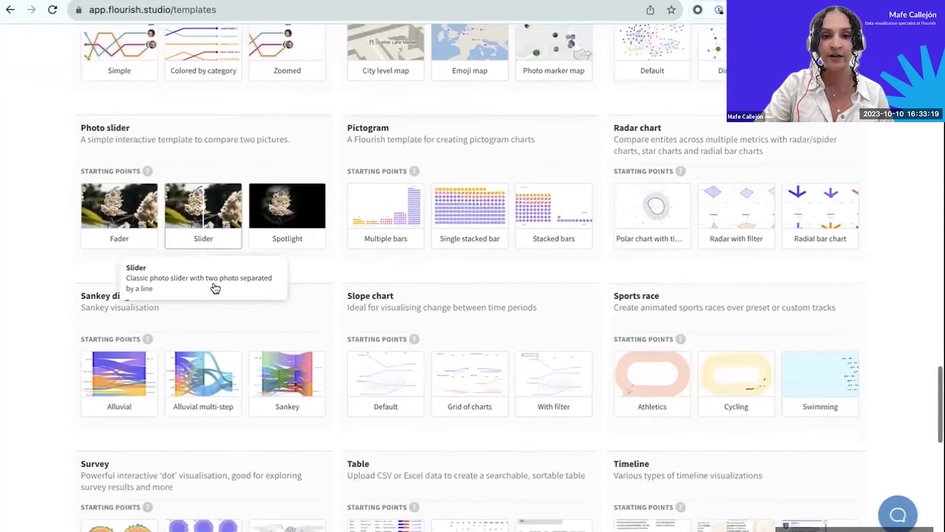
pyautogui.scroll(-3, 345, 375)
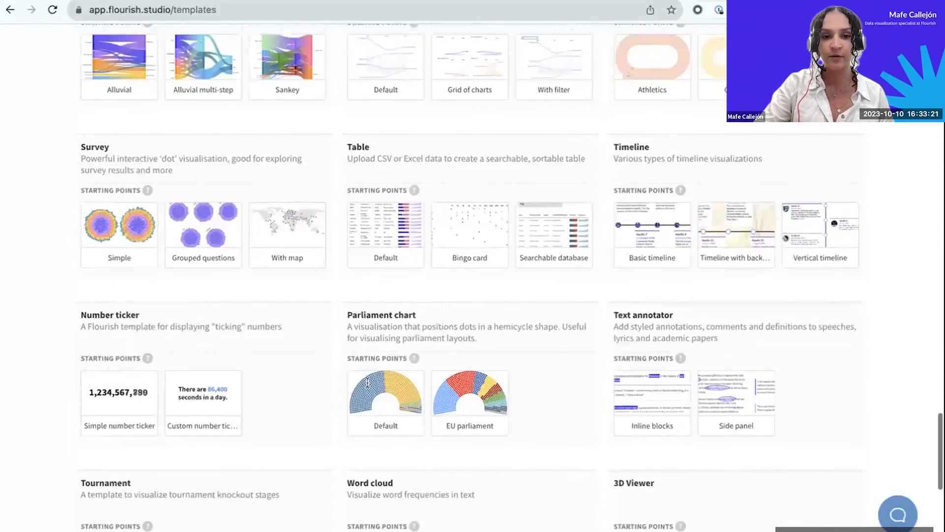
pyautogui.scroll(-5, 370, 388)
pyautogui.scroll(9, 394, 320)
pyautogui.scroll(14, 601, 416)
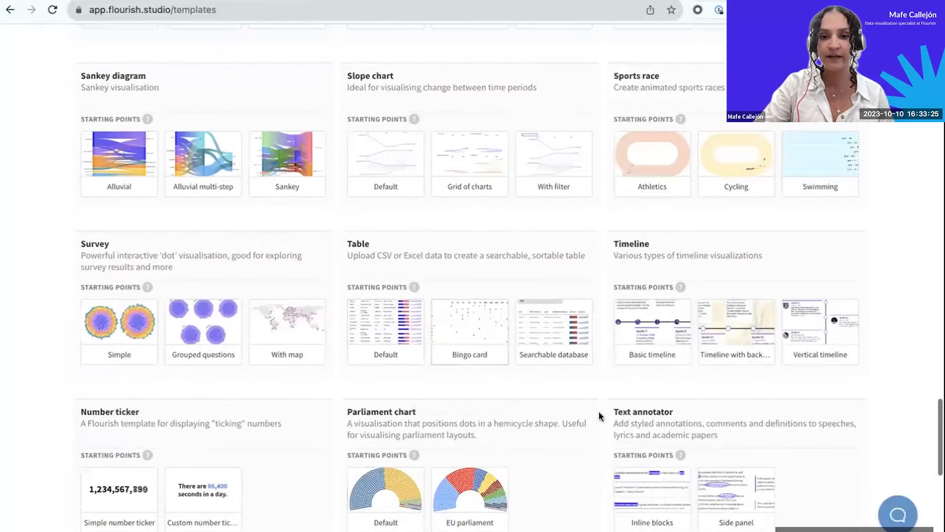
pyautogui.scroll(20, 601, 419)
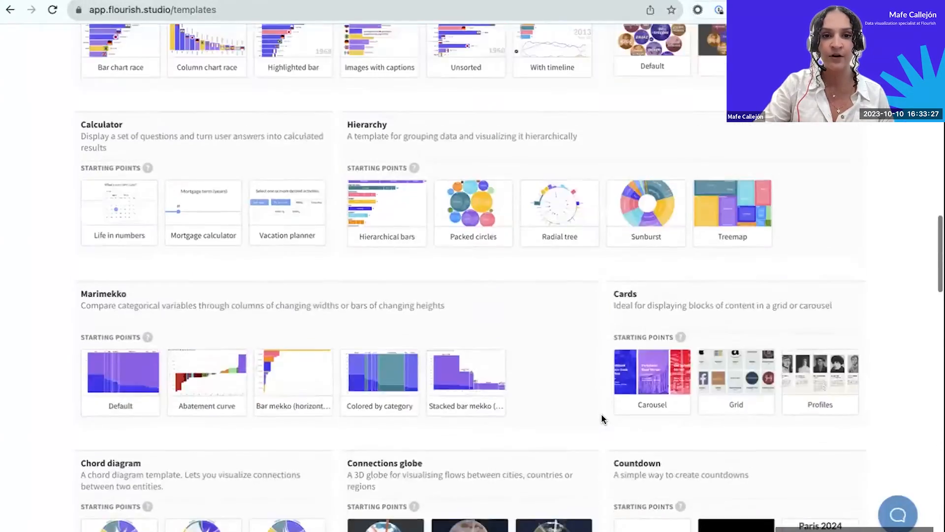
pyautogui.scroll(11, 436, 350)
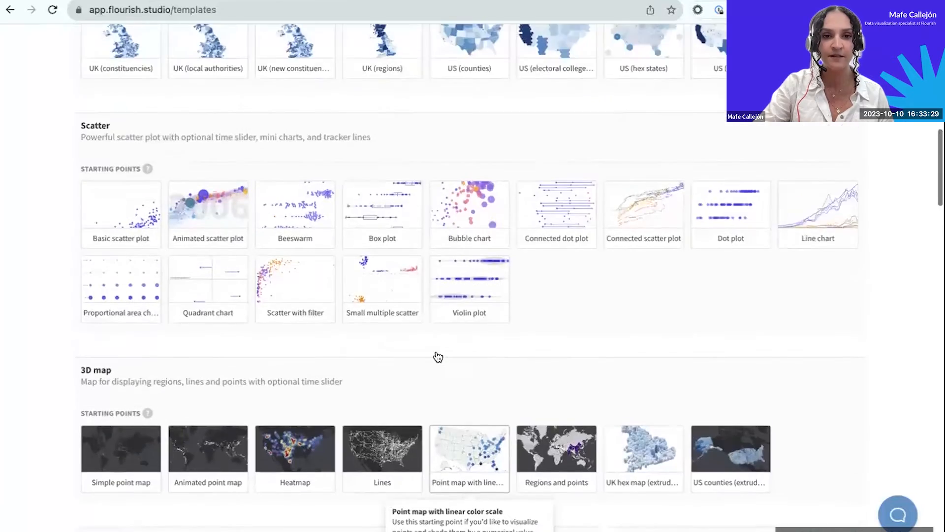
pyautogui.scroll(7, 445, 317)
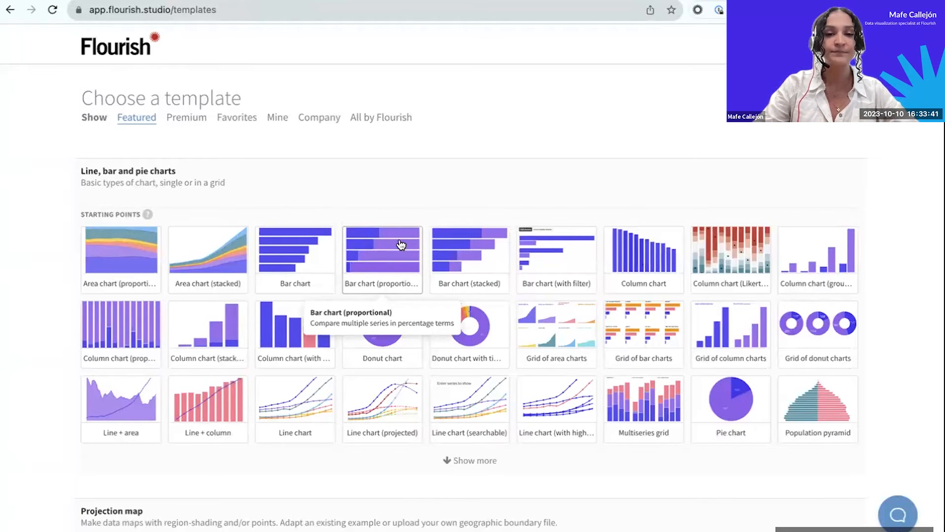
# Switch to the CO2 emissions per capita spreadsheet in Google Sheets and examine its Entity, Year and emissions columns.
pyautogui.click(236, 1)
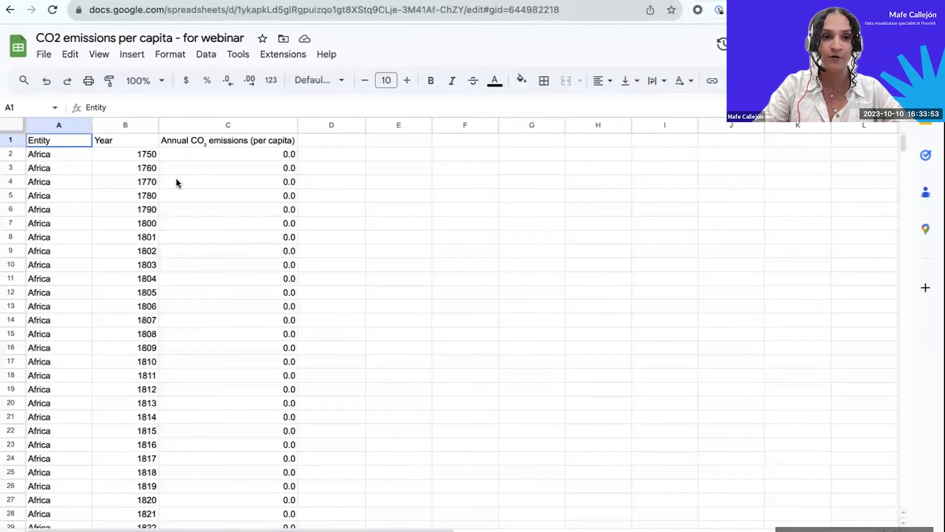
pyautogui.scroll(-1, 176, 182)
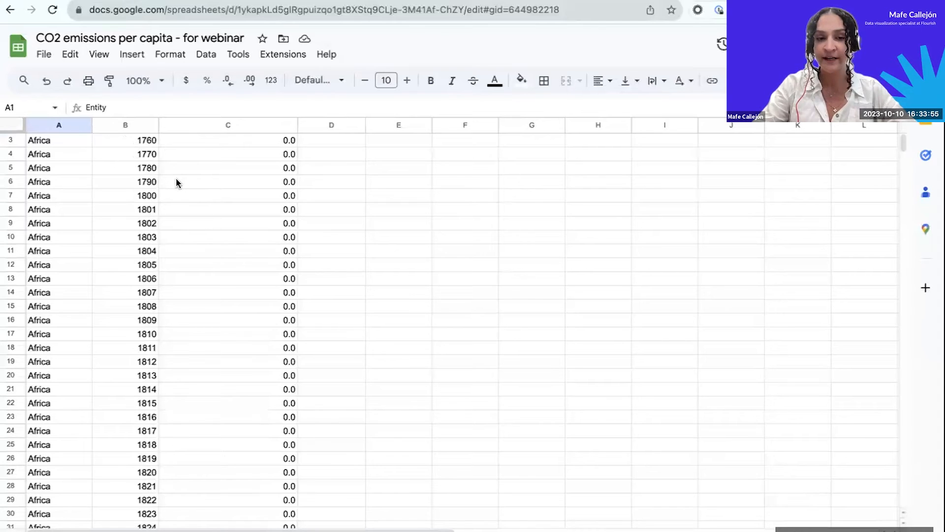
pyautogui.scroll(1, 171, 202)
pyautogui.click(138, 155)
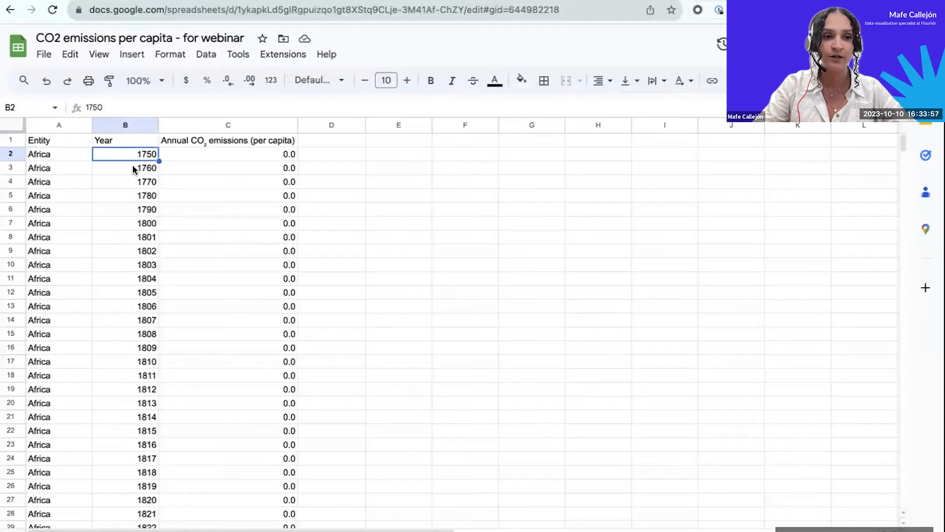
pyautogui.scroll(-15, 131, 195)
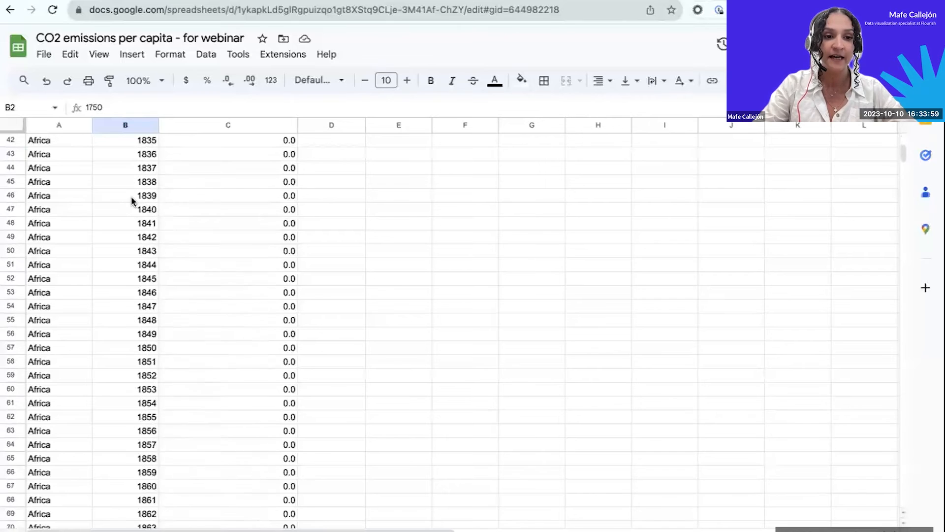
pyautogui.scroll(18, 131, 197)
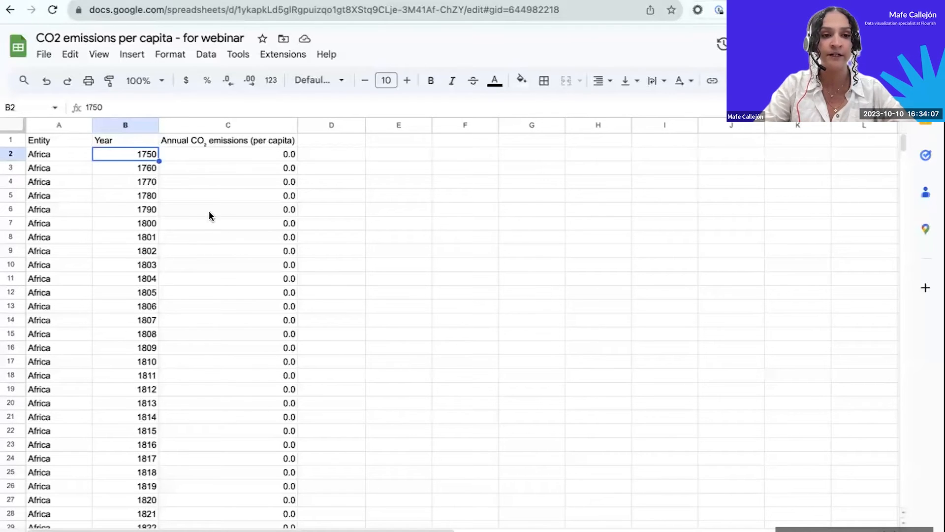
# Copy the full Entity, Year and Annual CO2 emissions table, A1:C1363, including its header row.
pyautogui.click(54, 140)
pyautogui.hotkey('ctrl', 'shift', 'Right')
pyautogui.hotkey('ctrl', 'shift', 'Down')
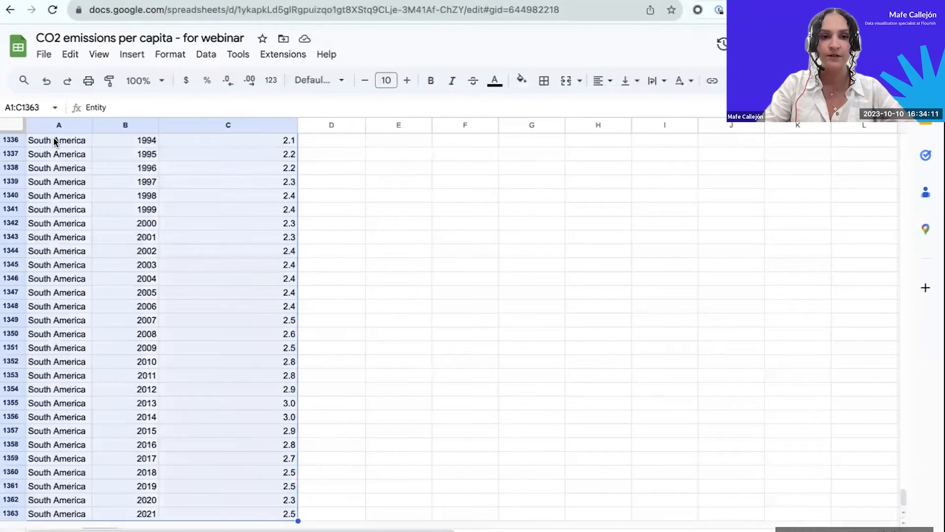
pyautogui.hotkey('ctrl', 'c')
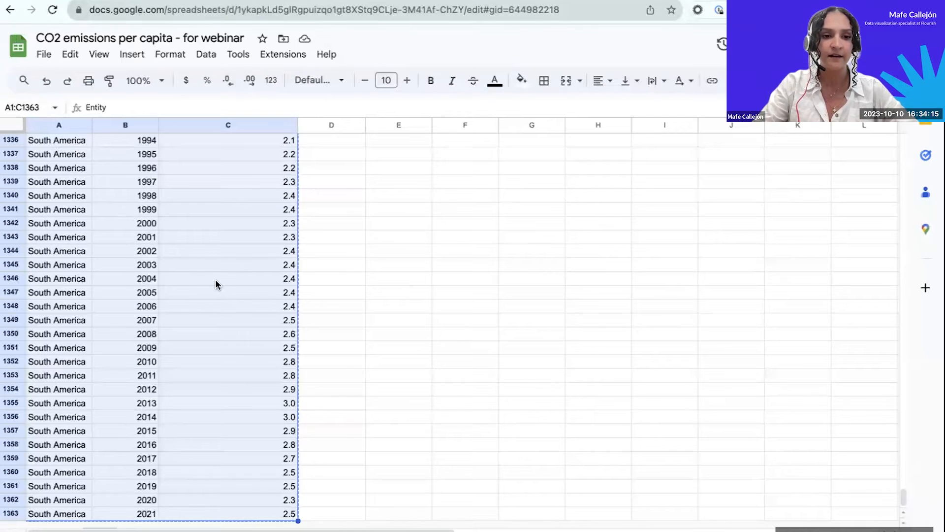
pyautogui.click(336, 279)
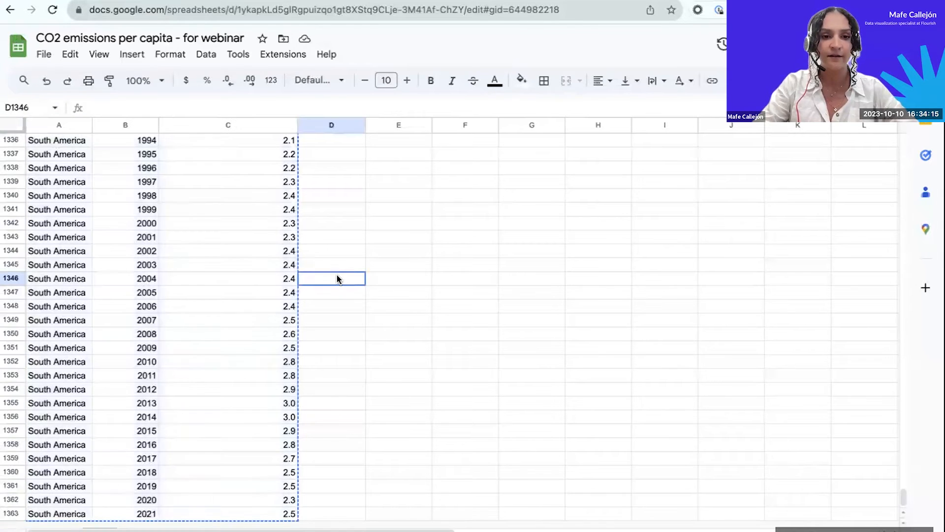
pyautogui.click(413, 278)
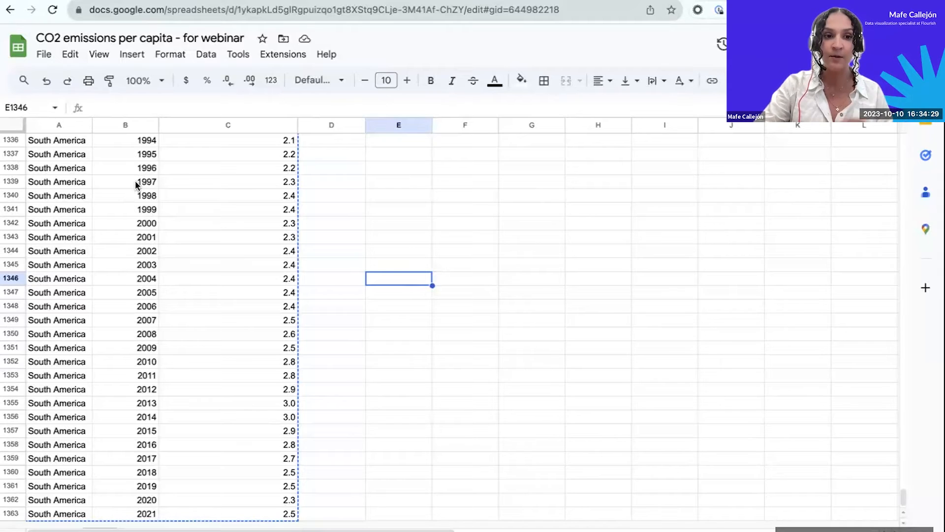
# Switch to Flourish, create a visualization from the Line chart starting point and look at its sample data and preview.
pyautogui.hotkey('ctrl', 'Tab')
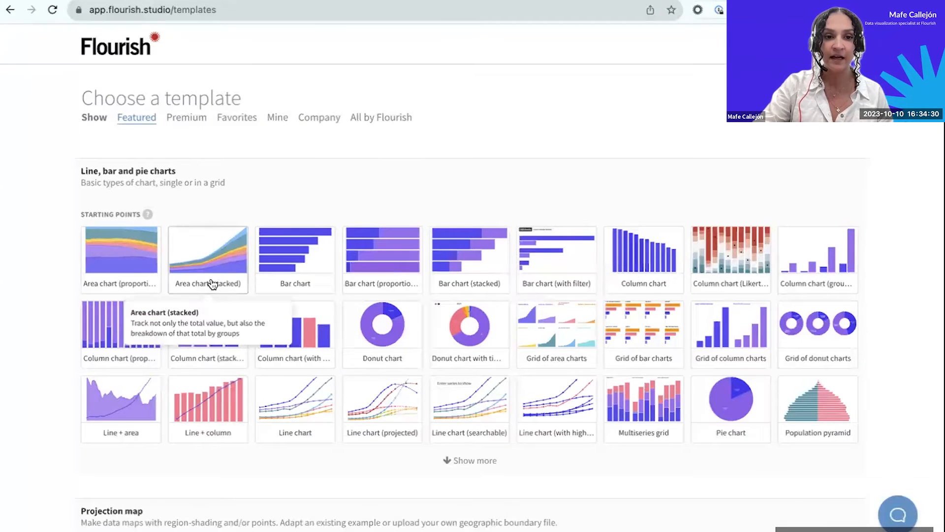
pyautogui.click(289, 406)
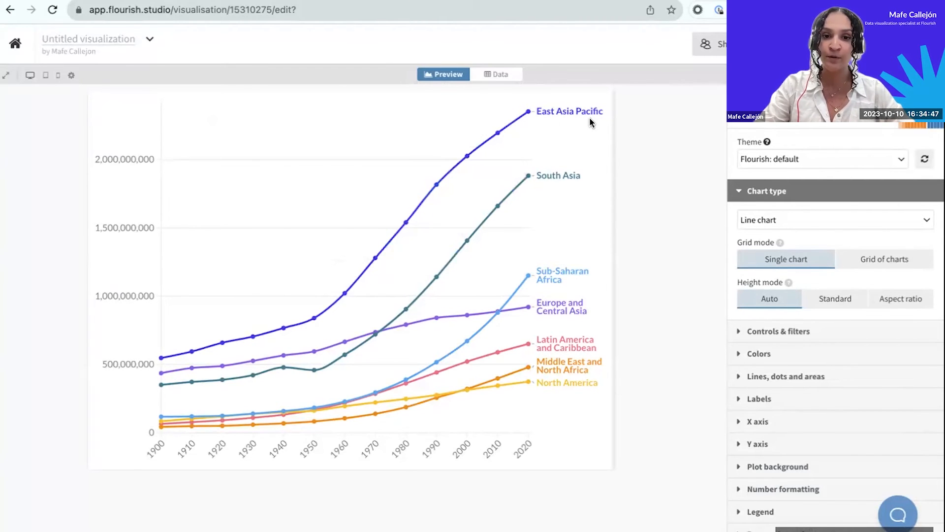
pyautogui.click(509, 74)
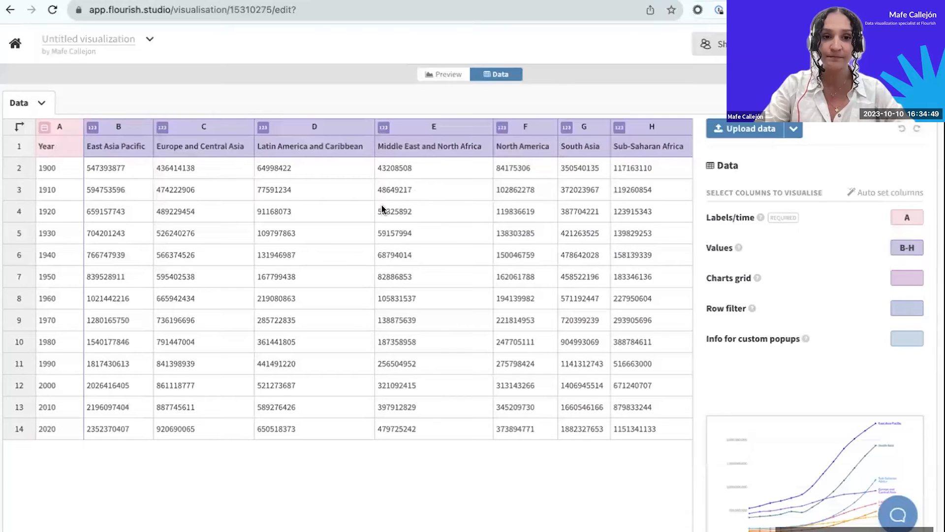
pyautogui.click(436, 72)
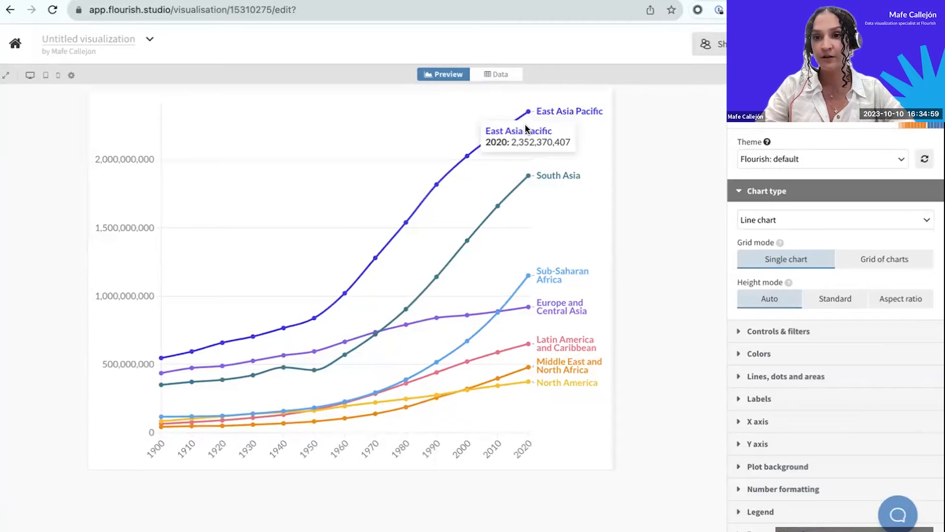
# Clear all sample data from the line chart's data sheet and select cell A1.
pyautogui.click(512, 76)
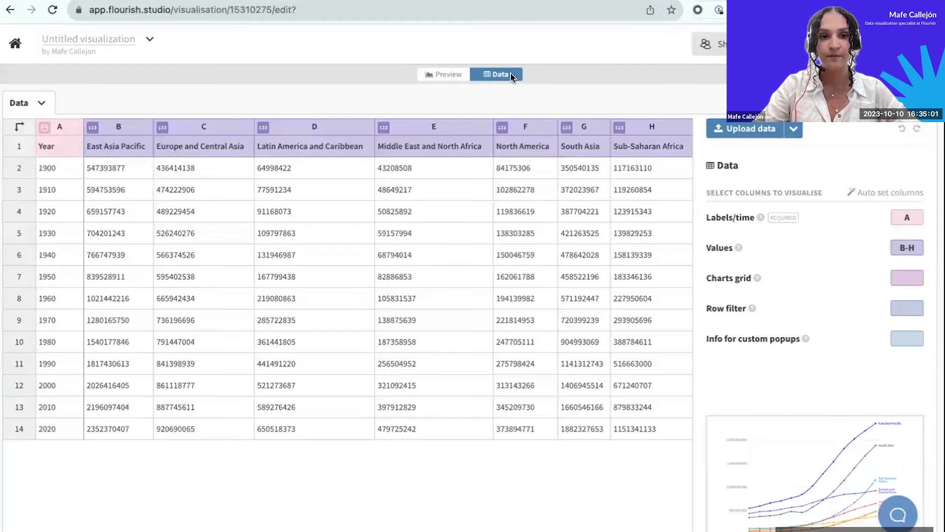
pyautogui.click(42, 105)
pyautogui.click(46, 177)
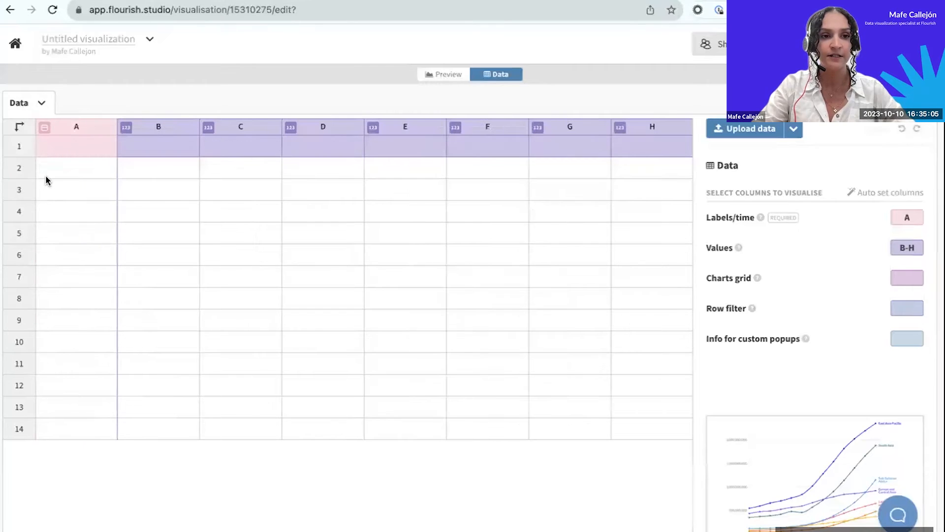
pyautogui.click(75, 148)
# Switch to the CO2 emissions spreadsheet in Google Sheets, open its pivot table of entities by year and select A2:HV223.
pyautogui.click(213, 0)
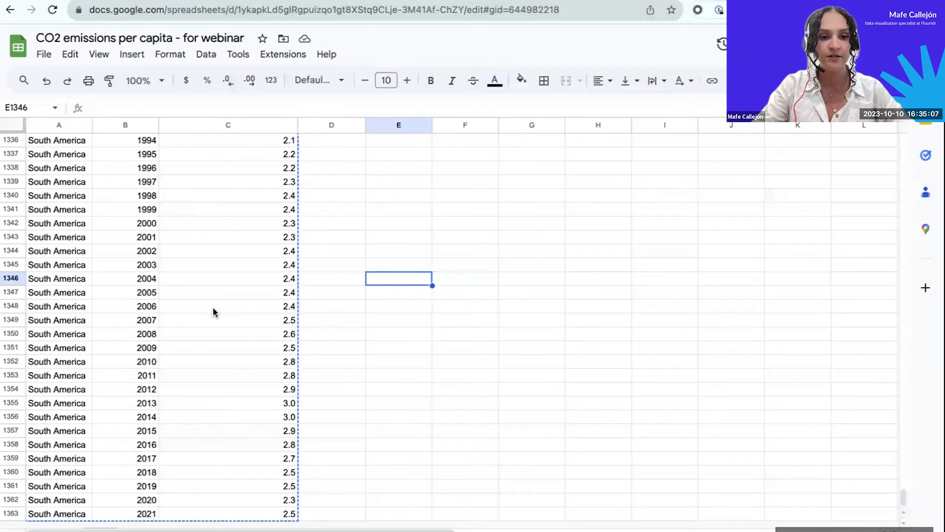
pyautogui.click(183, 531)
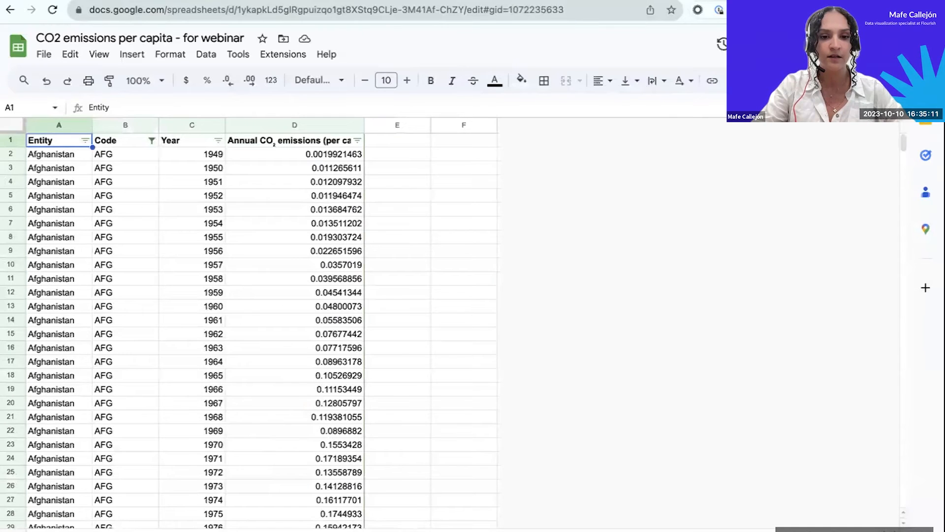
pyautogui.click(305, 531)
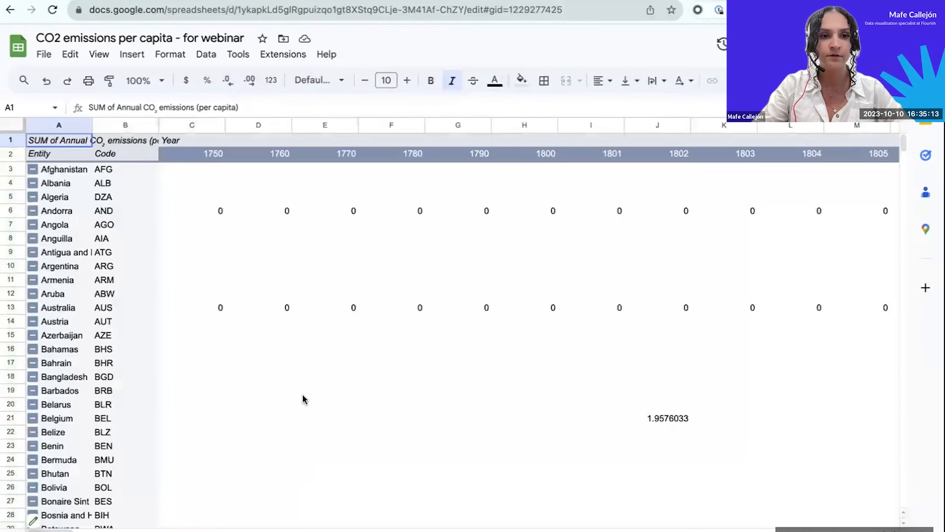
pyautogui.click(55, 158)
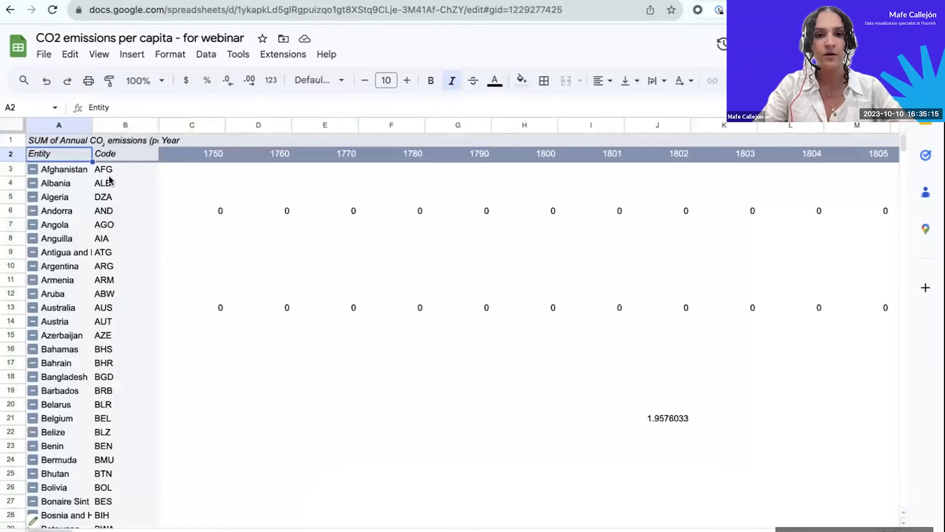
pyautogui.hotkey('ctrl', 'shift', 'Right')
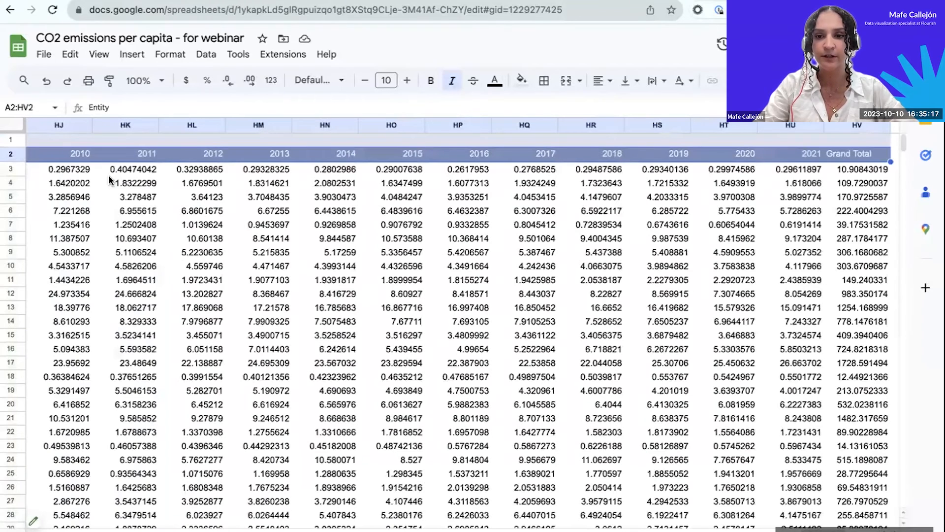
pyautogui.hotkey('ctrl', 'shift', 'Down')
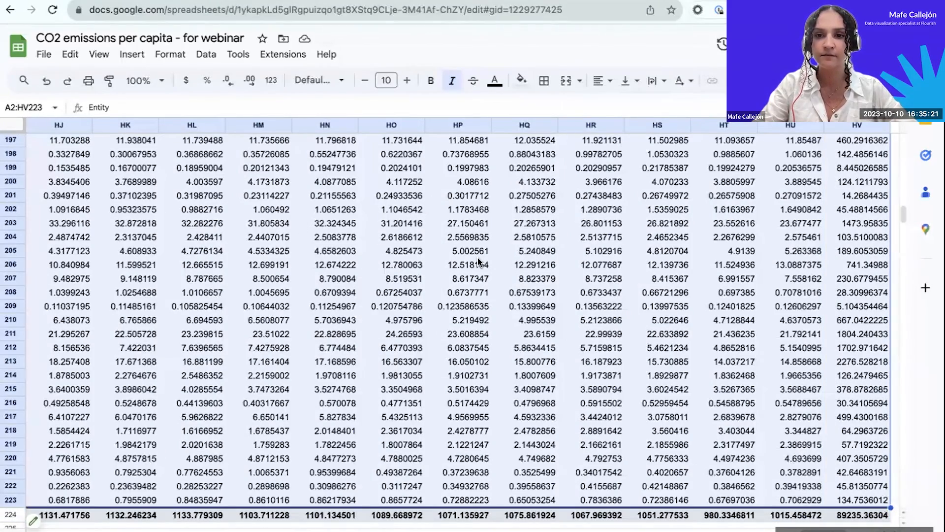
# Copy the pivot table range A2:HU162, from the Entity column through the 2021 column, leaving out Grand Total.
pyautogui.hscroll(5, 477, 261)
pyautogui.scroll(15, 482, 259)
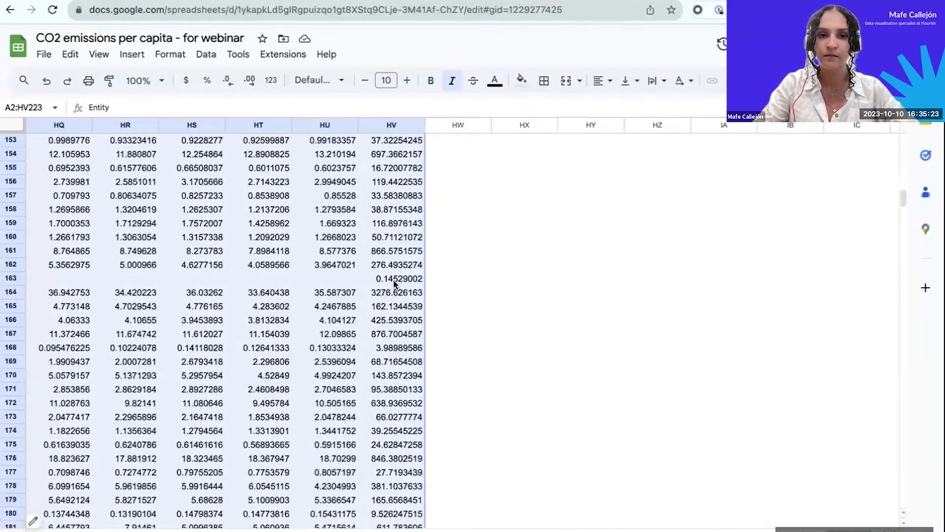
pyautogui.scroll(20, 394, 284)
pyautogui.hscroll(-2, 379, 295)
pyautogui.click(373, 298)
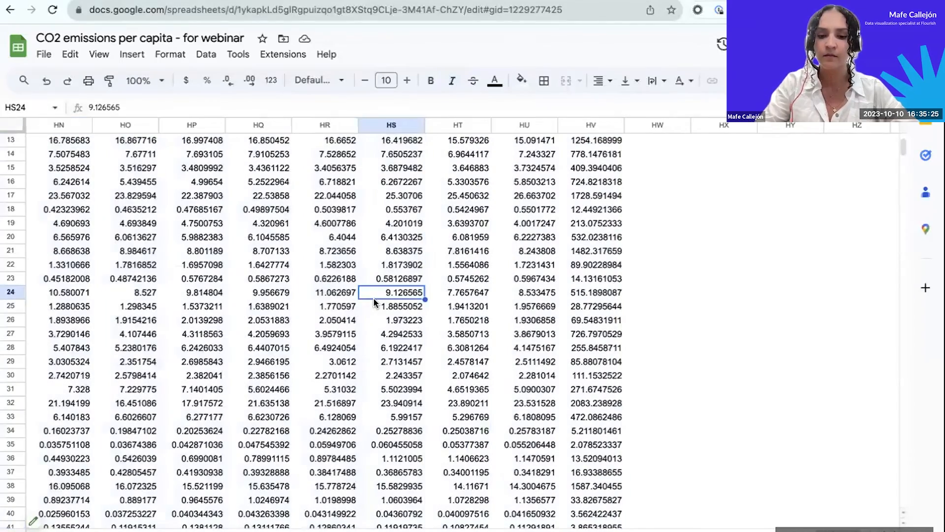
pyautogui.hotkey('ctrl', 'Up')
pyautogui.press('Right')
pyautogui.press('Right')
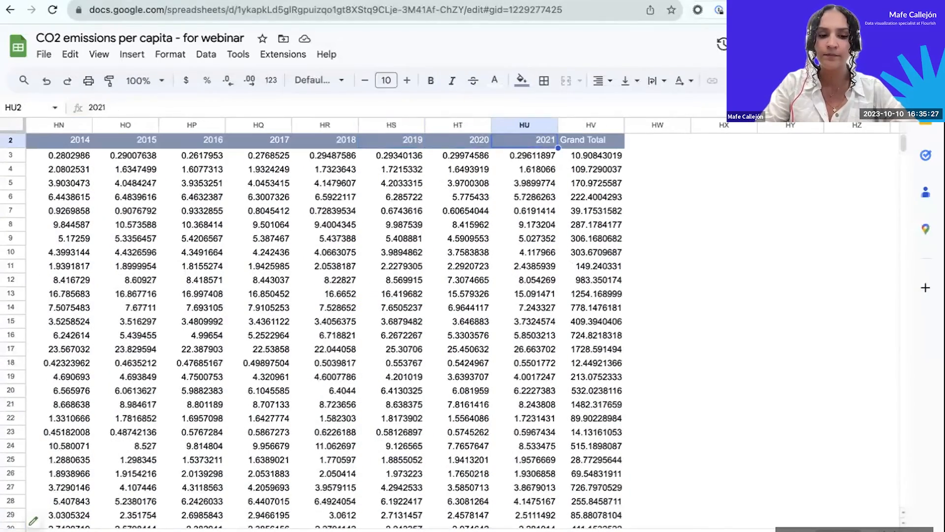
pyautogui.hotkey('ctrl', 'shift', 'Down')
pyautogui.hotkey('ctrl', 'shift', 'Left')
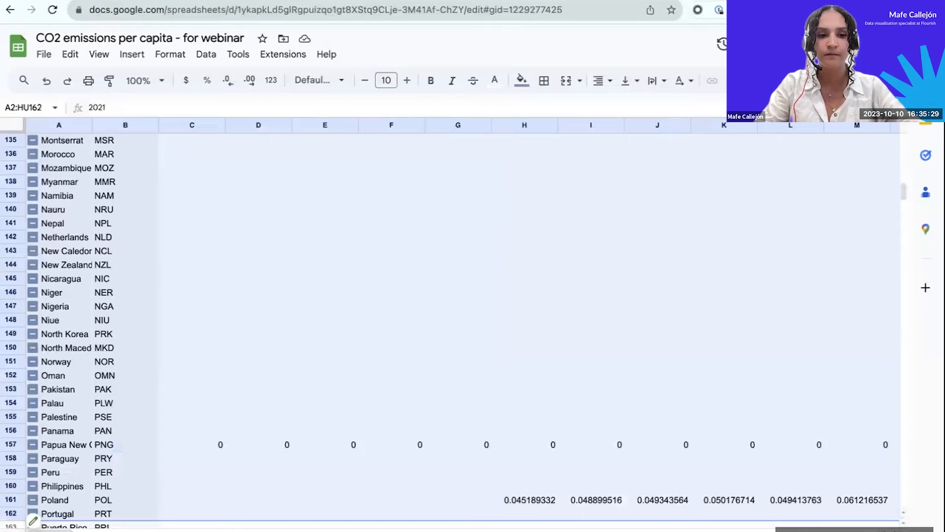
pyautogui.hotkey('ctrl', 'c')
# Switch to Flourish and paste the copied pivot table into the line chart's data sheet, starting at cell A1.
pyautogui.click(114, 0)
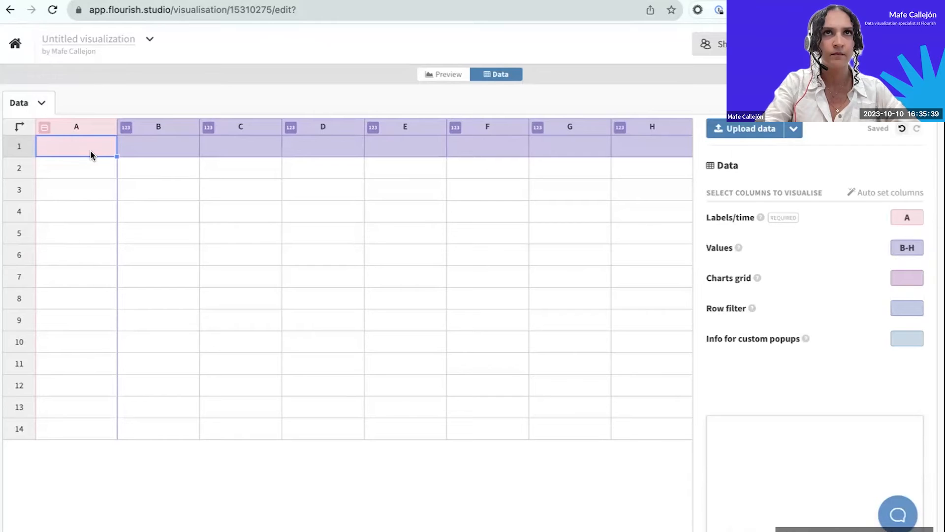
pyautogui.press('super+v')
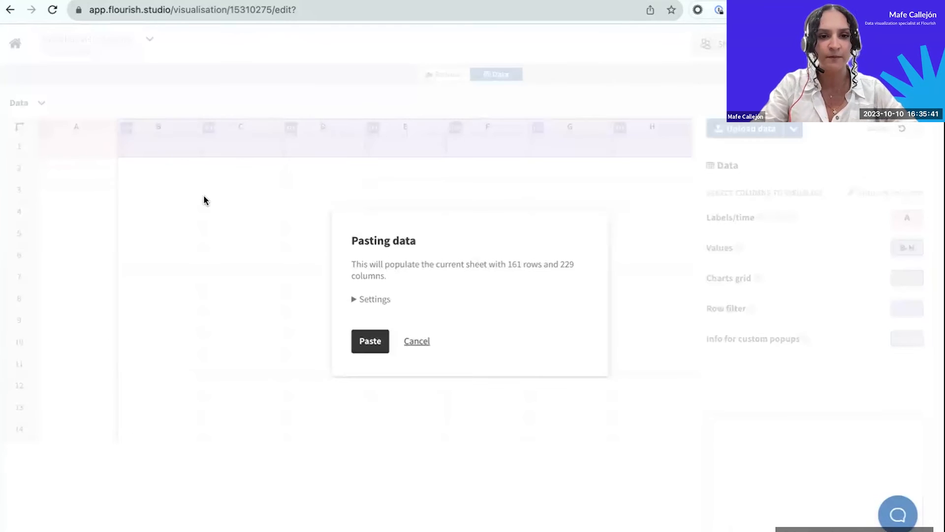
pyautogui.click(380, 343)
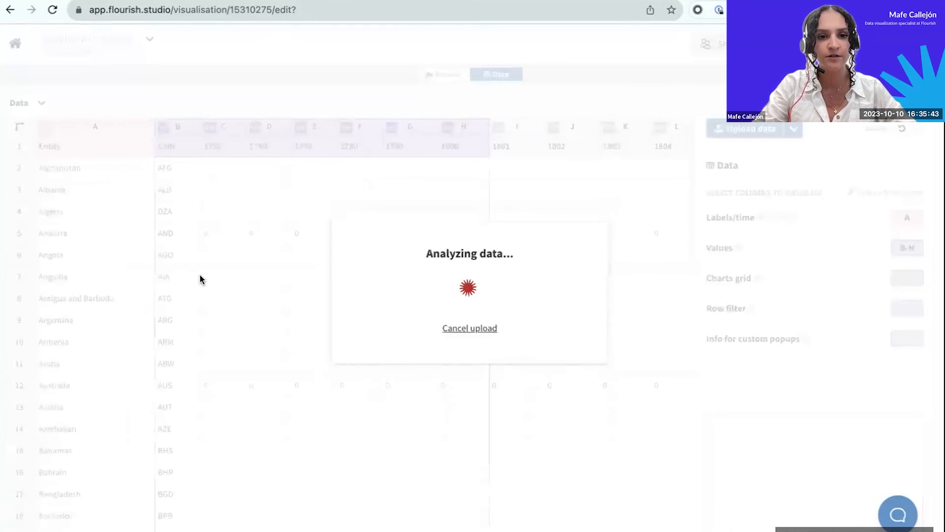
pyautogui.scroll(-5, 380, 401)
pyautogui.scroll(5, 380, 401)
pyautogui.hscroll(1, 380, 401)
pyautogui.hscroll(-1, 380, 401)
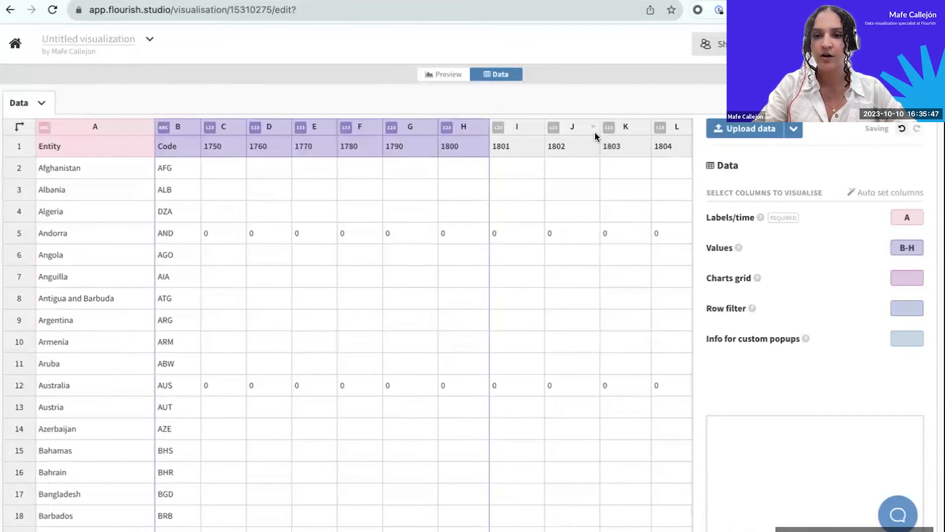
# Stay on the visualization page and set the line chart's Values columns to FG-HU.
pyautogui.click(896, 217)
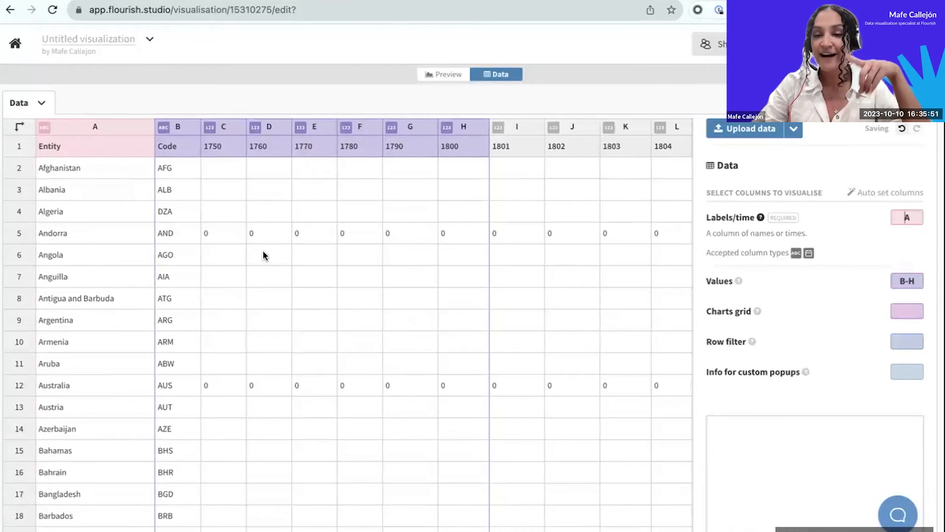
pyautogui.hscroll(3, 220, 247)
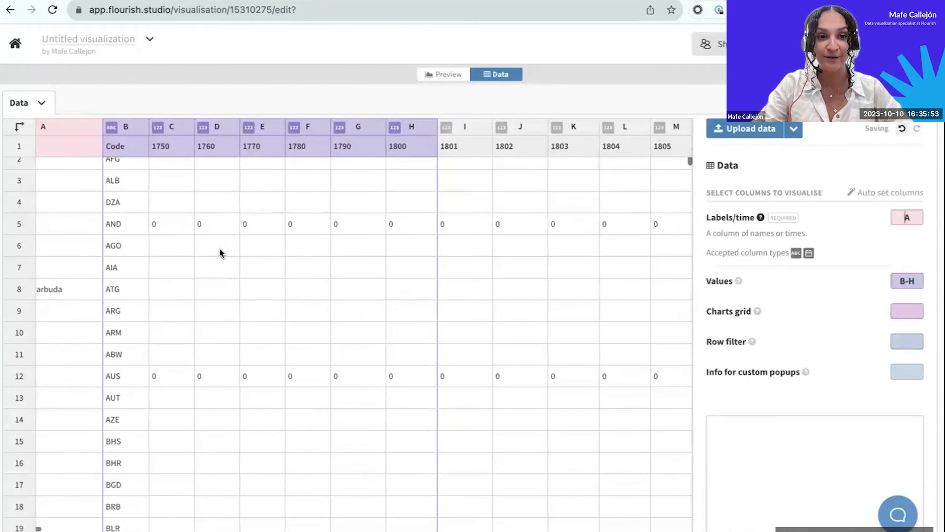
pyautogui.hscroll(-2, 220, 247)
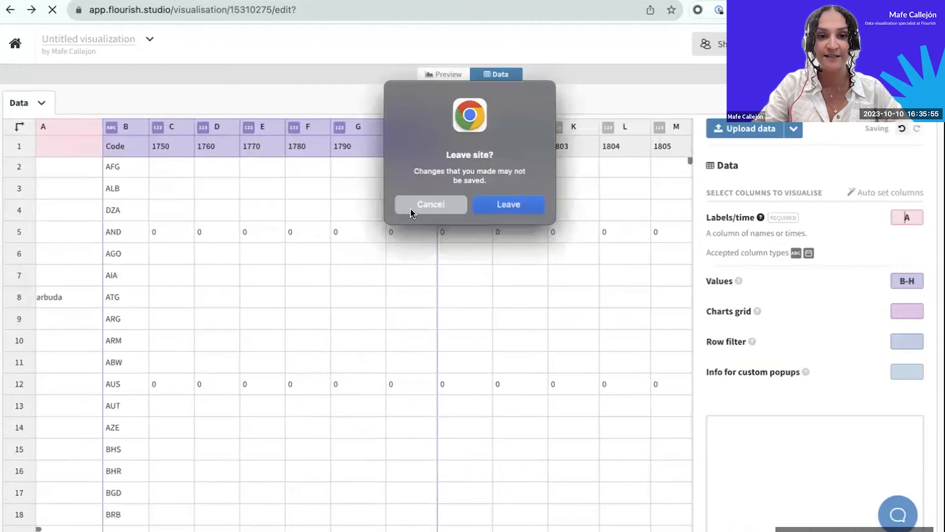
pyautogui.click(431, 202)
pyautogui.hscroll(-1, 379, 234)
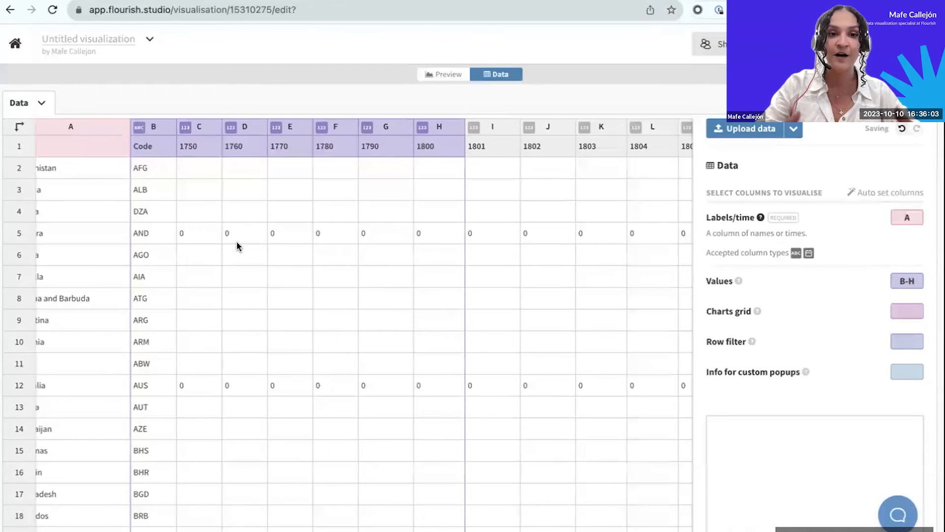
pyautogui.hscroll(-1, 237, 243)
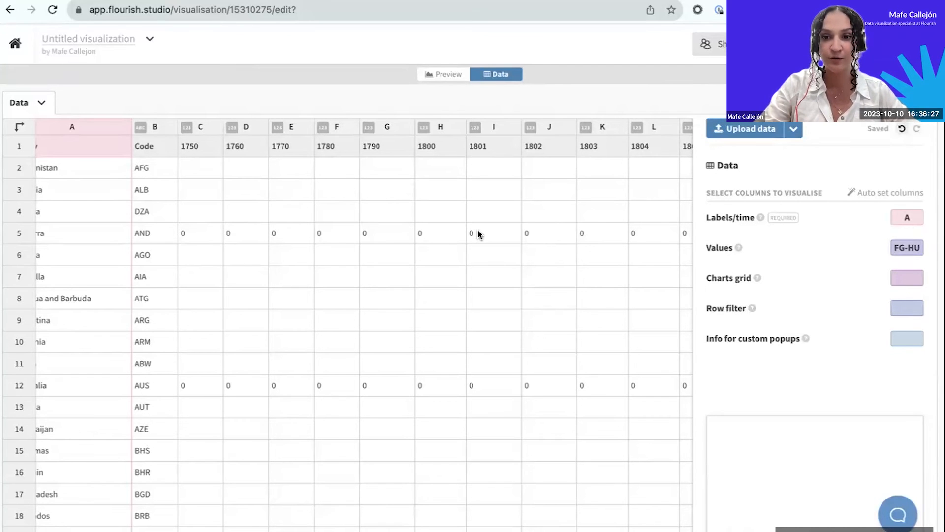
# Examine the Entity column and check which column types the Labels/time and Values settings accept.
pyautogui.hscroll(-1, 382, 288)
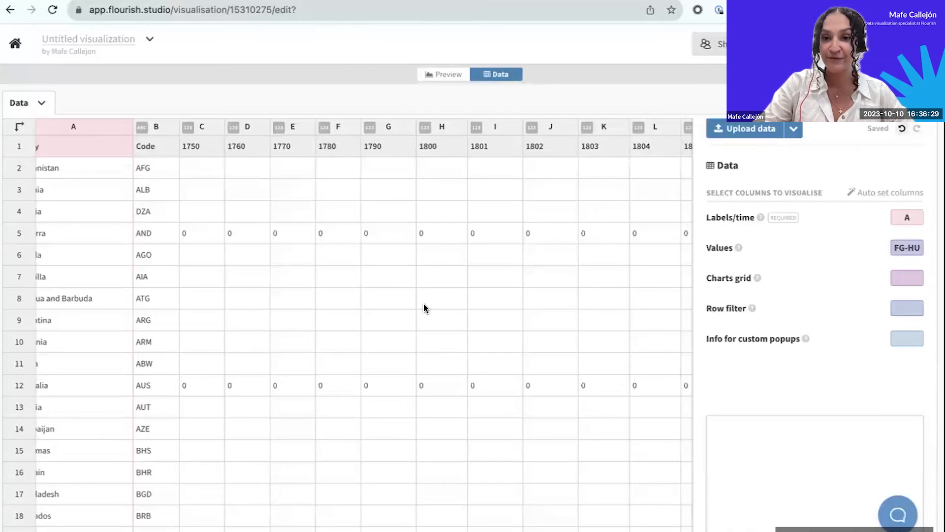
pyautogui.hscroll(-1, 176, 430)
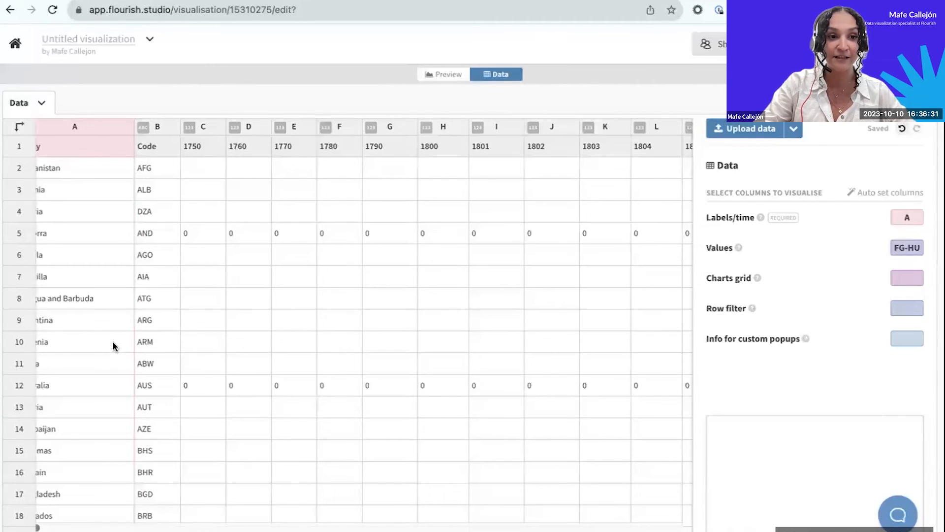
pyautogui.click(109, 151)
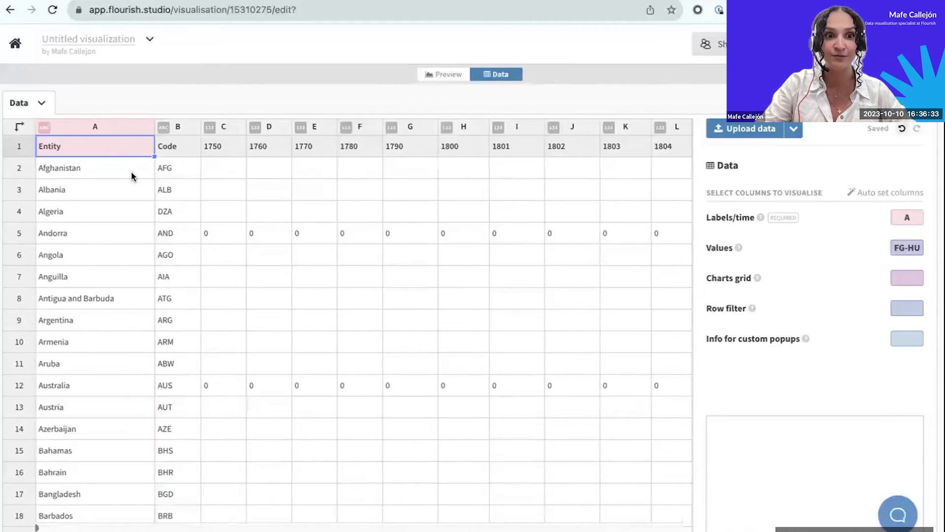
pyautogui.scroll(-1, 176, 241)
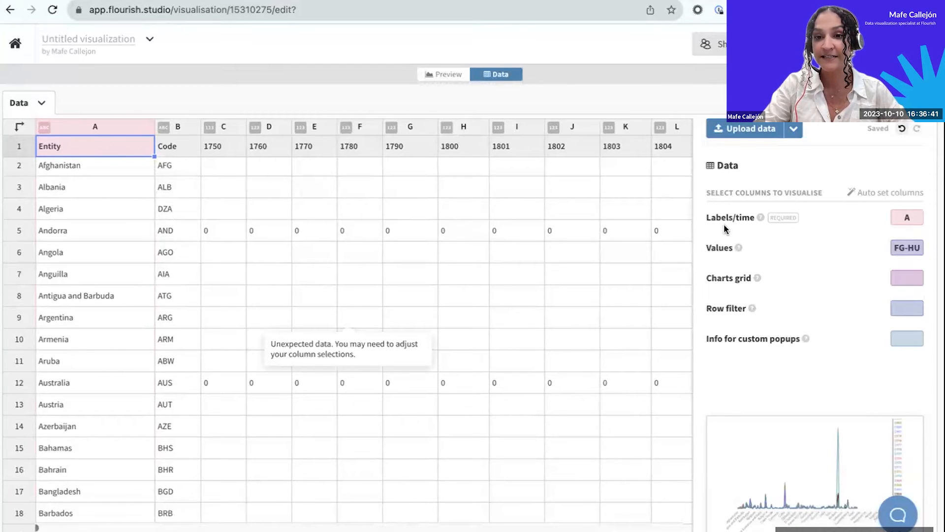
pyautogui.click(759, 217)
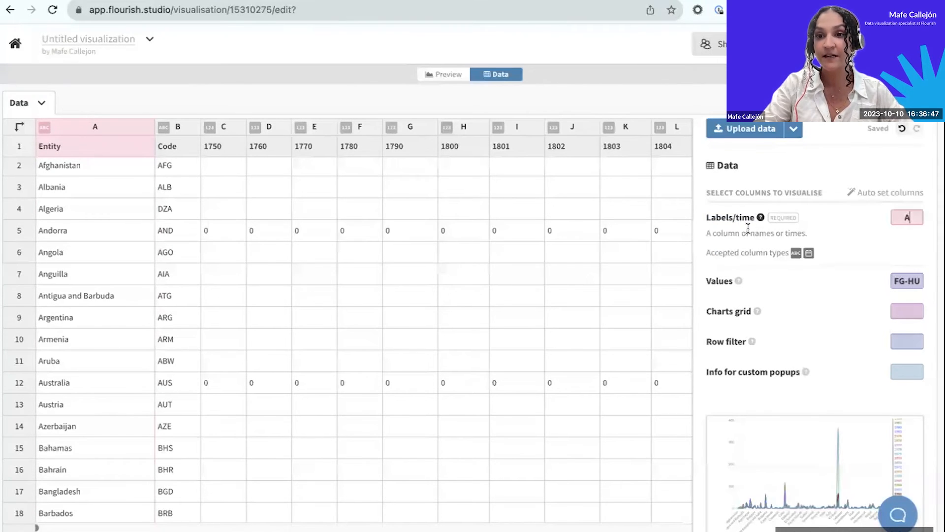
pyautogui.click(722, 279)
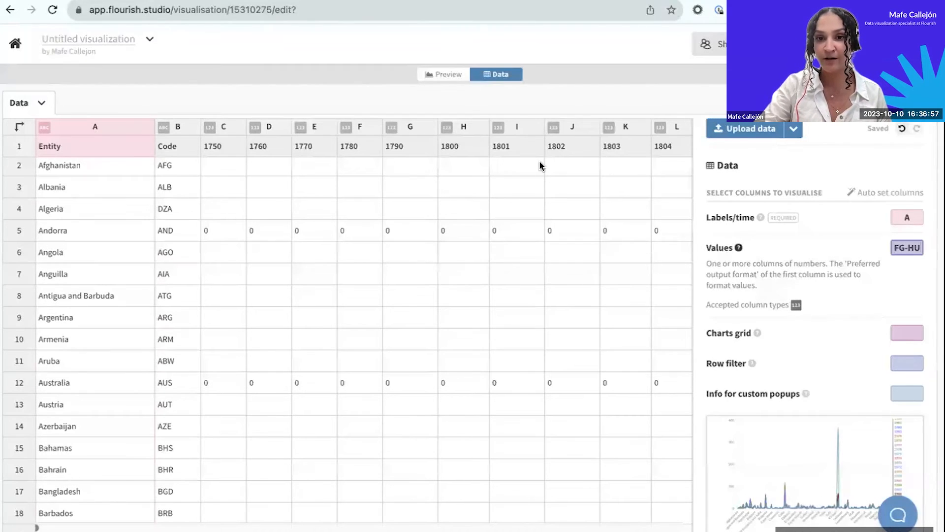
# Look at the line chart's preview and clear all data from its data sheet.
pyautogui.click(445, 74)
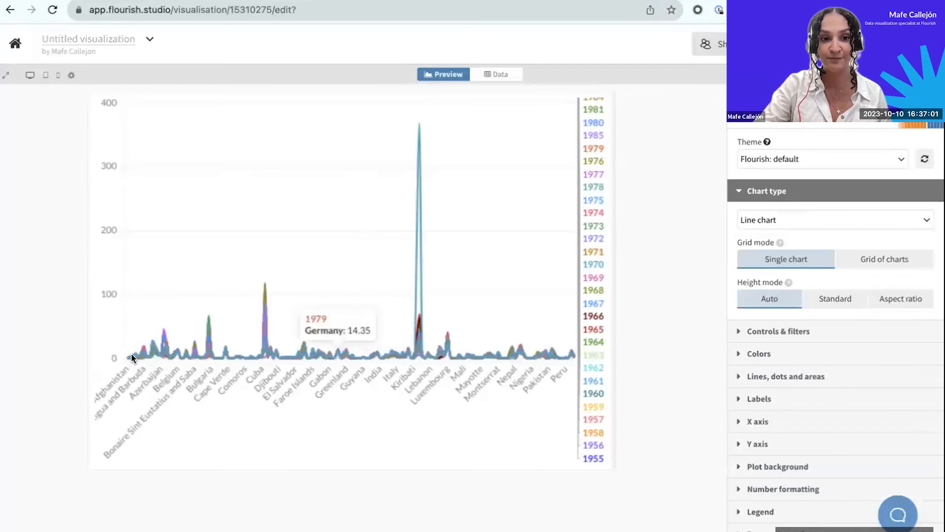
pyautogui.click(498, 75)
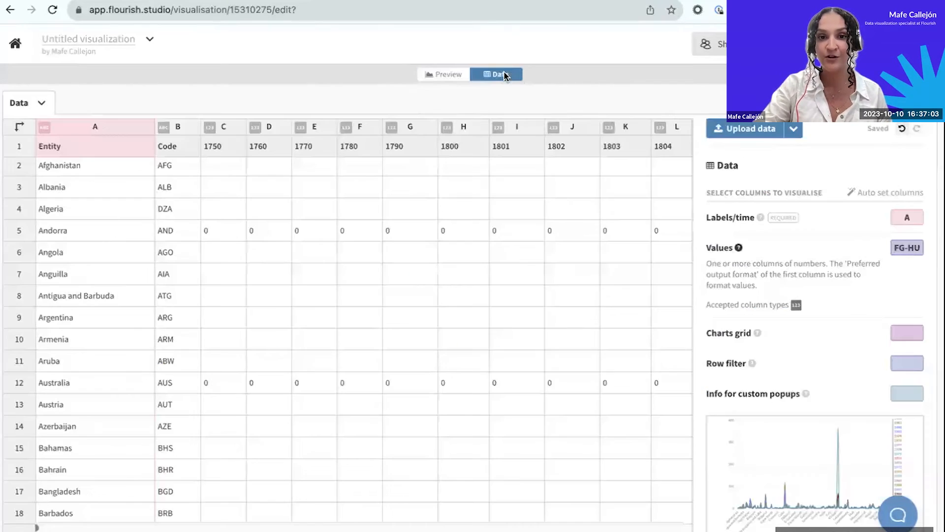
pyautogui.click(42, 102)
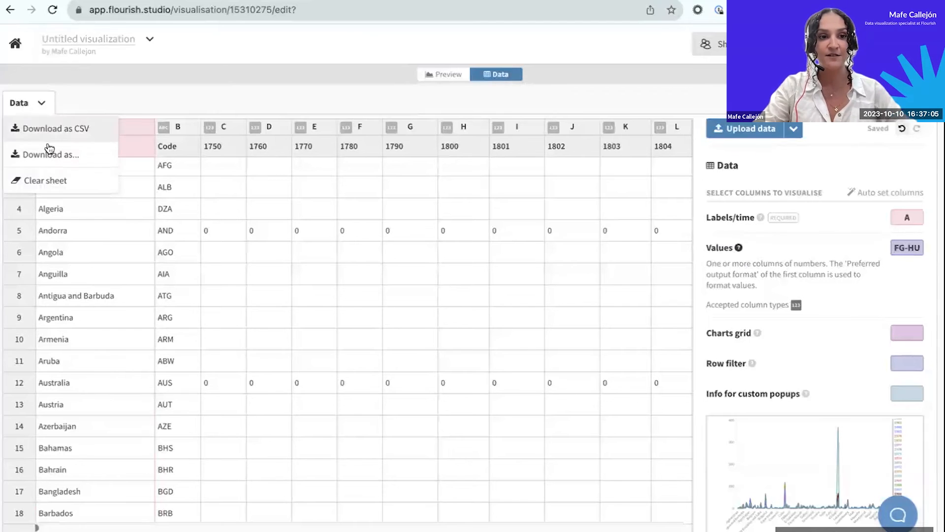
pyautogui.click(69, 158)
# Switch to the Google Sheets spreadsheet and copy the full Entity, Year and Annual CO2 emissions table, A1:C1363.
pyautogui.click(224, 1)
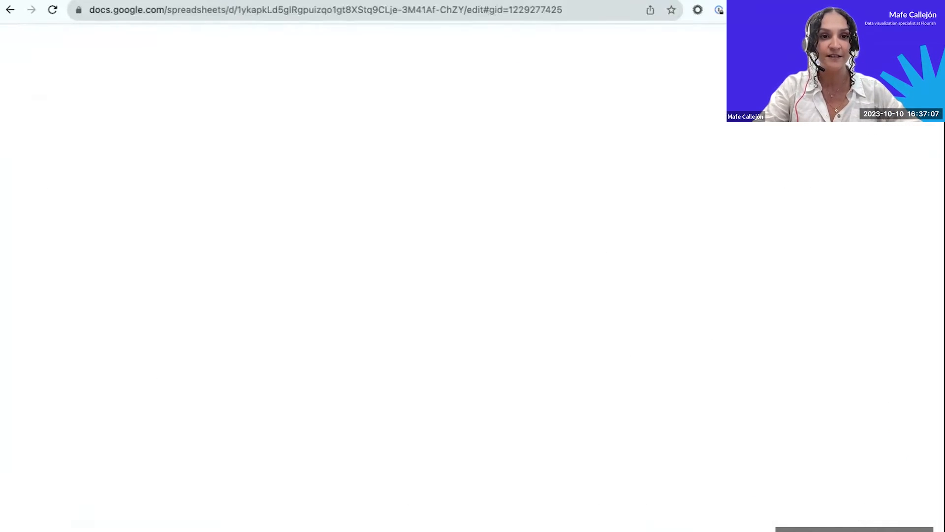
pyautogui.click(118, 530)
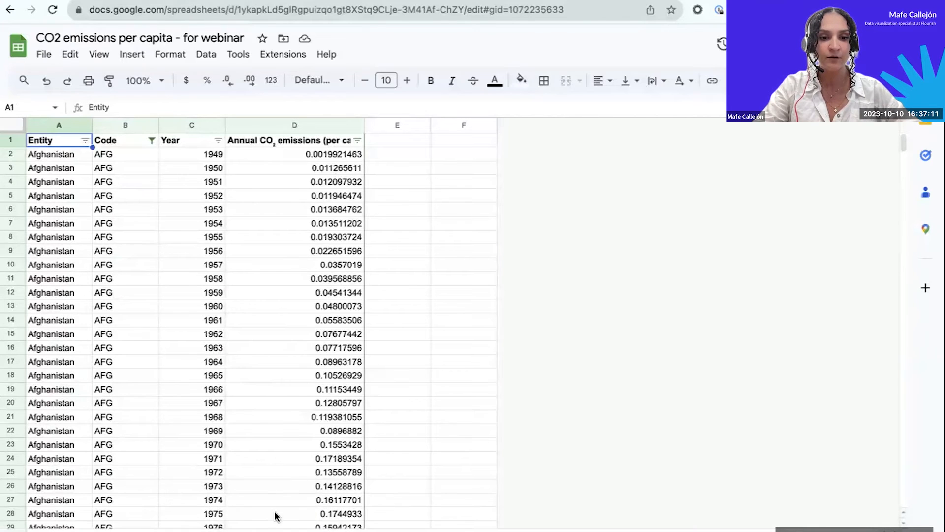
pyautogui.click(128, 530)
pyautogui.click(69, 145)
pyautogui.scroll(20, 70, 146)
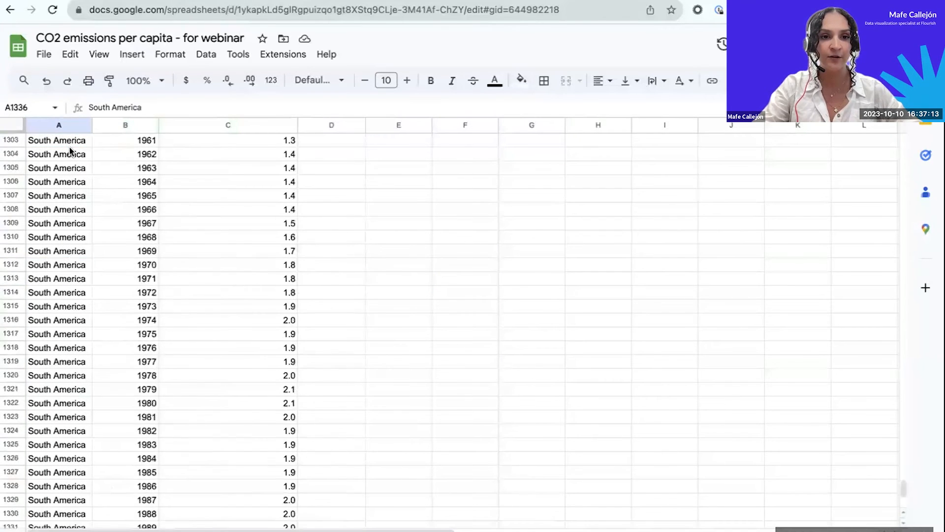
pyautogui.scroll(15, 69, 146)
pyautogui.click(43, 306)
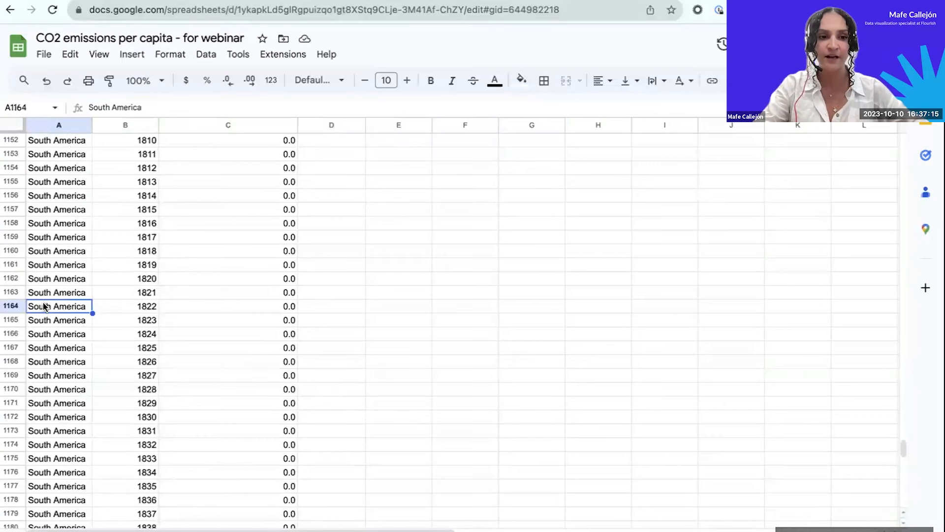
pyautogui.press('super+Up')
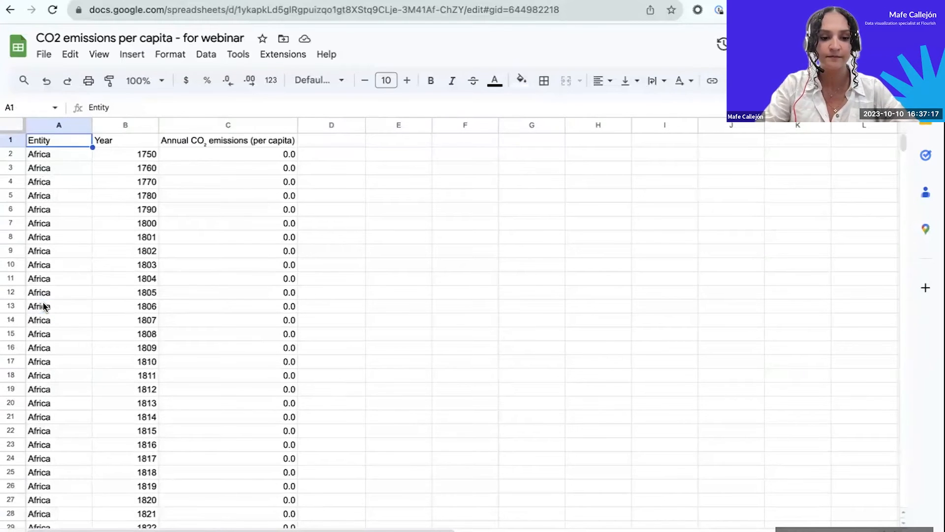
pyautogui.press('super+shift+Right')
pyautogui.press('super+shift+Down')
pyautogui.press('super+c')
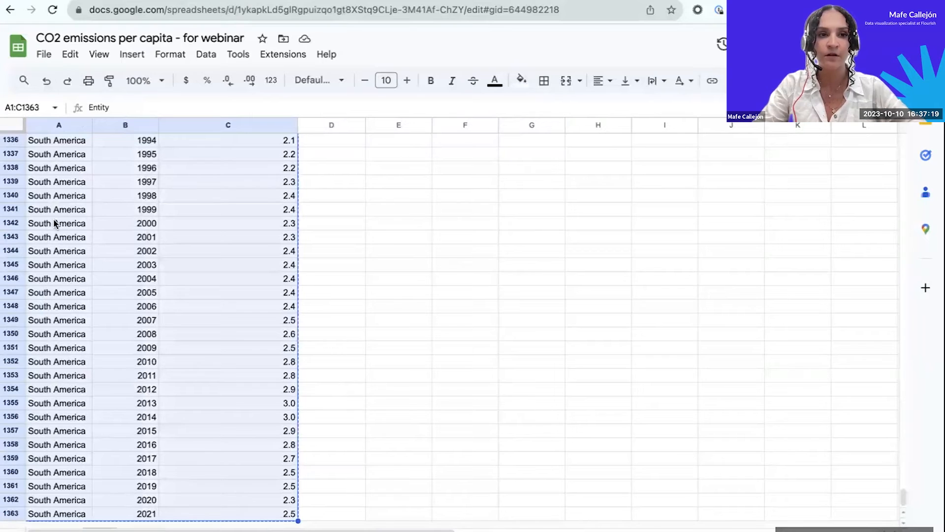
# Switch back to the Flourish visualization and paste the copied Entity, Year and emissions table into its data sheet from cell A1.
pyautogui.click(74, 1)
pyautogui.click(65, 149)
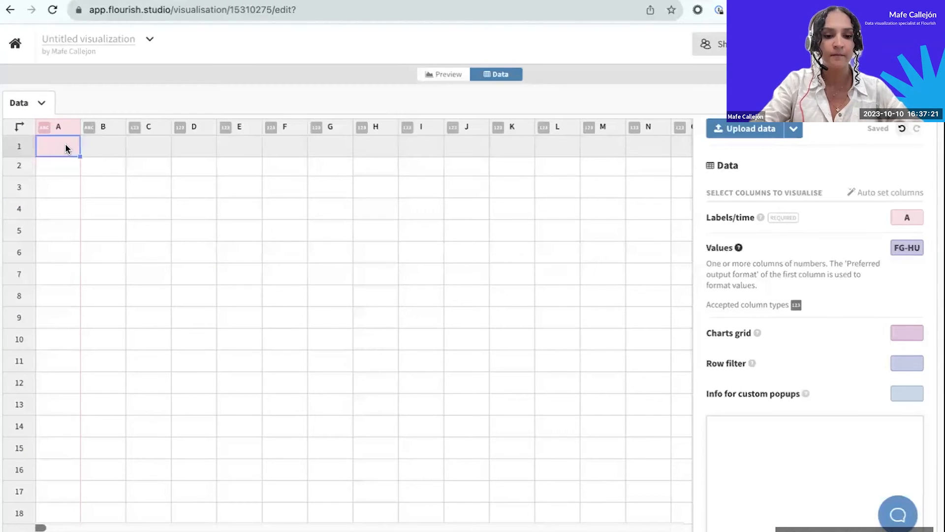
pyautogui.press('super+v')
pyautogui.click(371, 341)
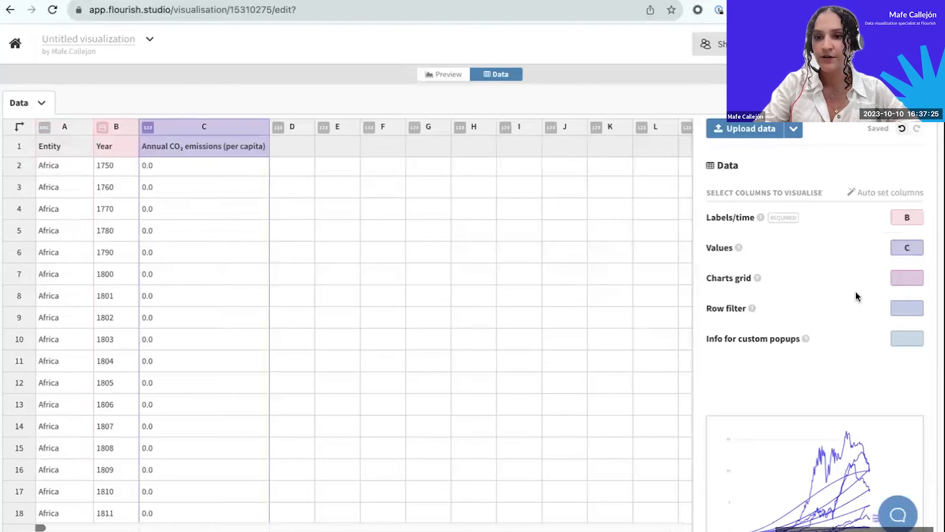
# Assign column C to Values and column A to Charts grid, leaving Labels/time on column B.
pyautogui.click(913, 246)
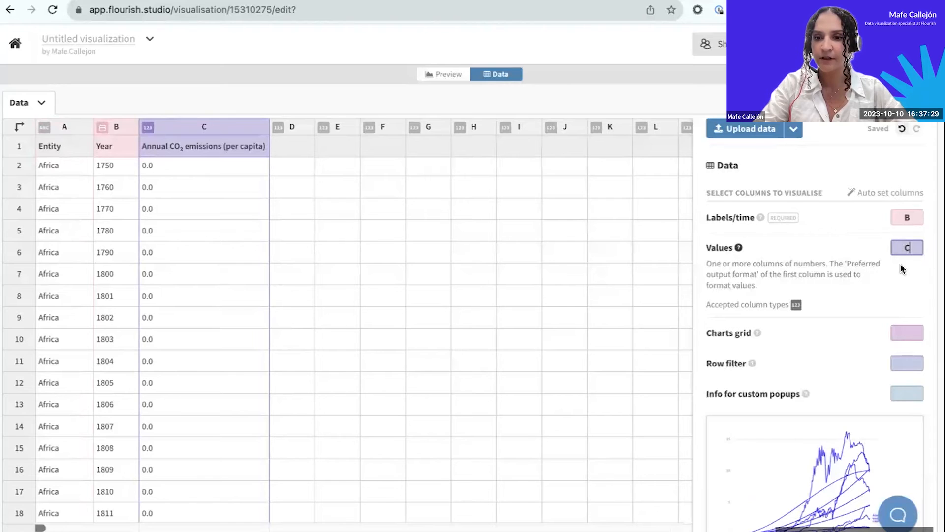
pyautogui.click(911, 219)
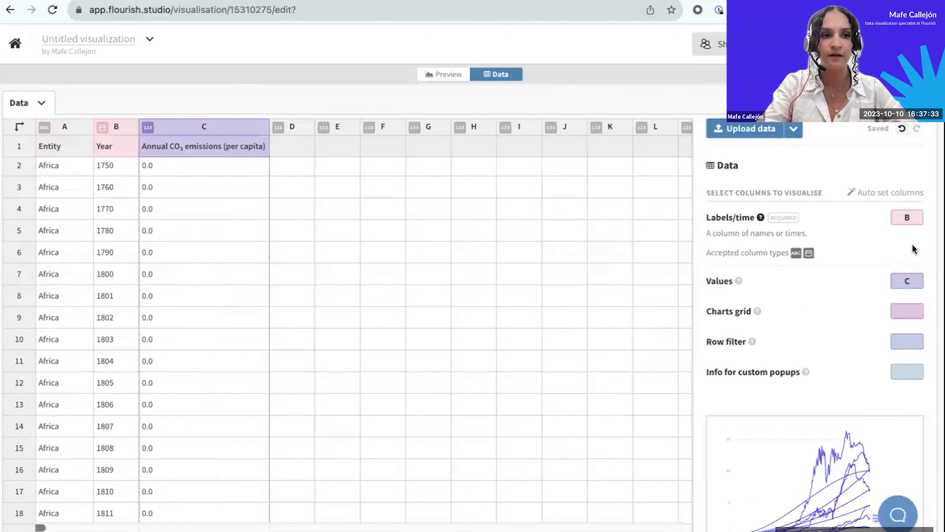
pyautogui.click(913, 286)
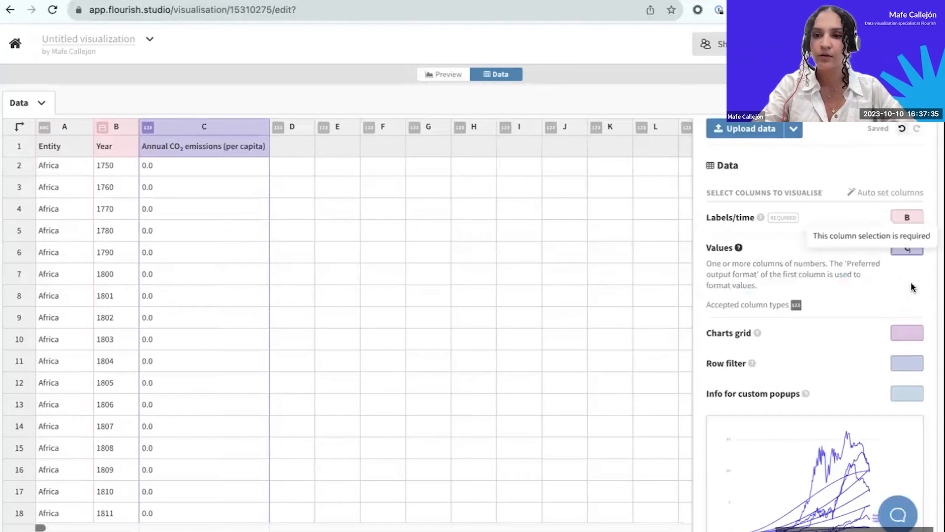
pyautogui.click(915, 330)
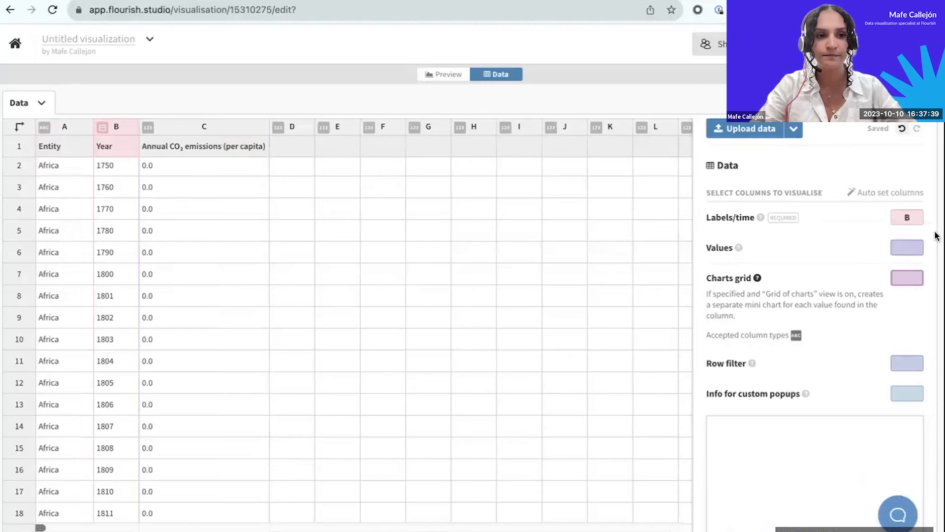
pyautogui.write('A')
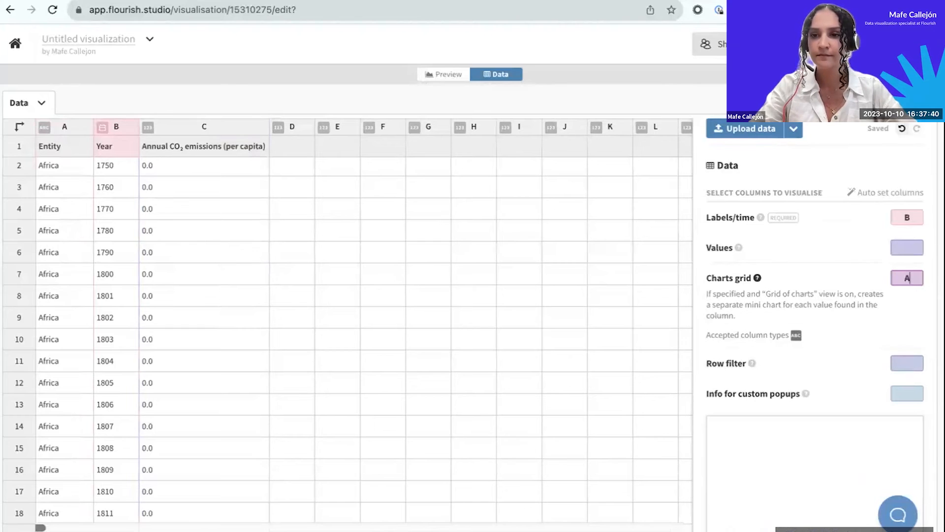
pyautogui.click(917, 215)
pyautogui.click(915, 280)
pyautogui.write('C')
pyautogui.click(899, 338)
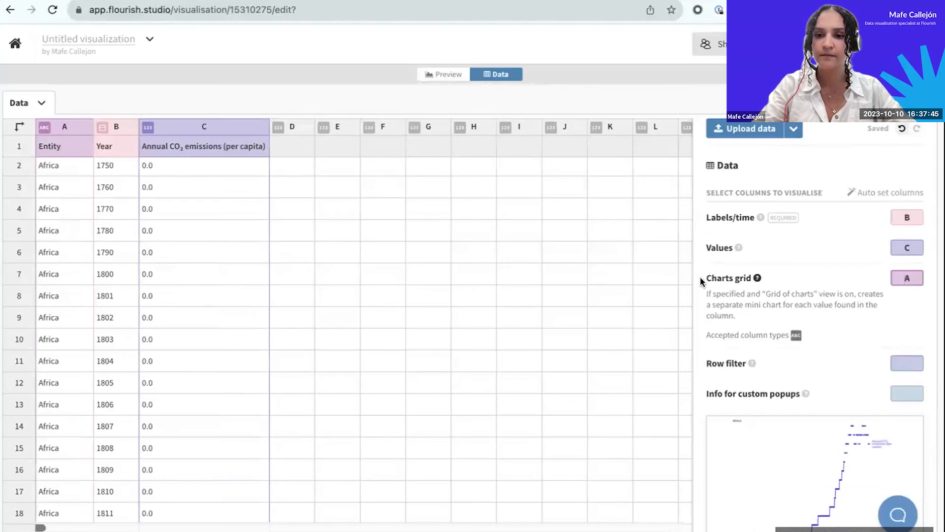
# Preview the line chart, change its grid mode to Grid of charts and fix the grid at 2 columns.
pyautogui.click(447, 75)
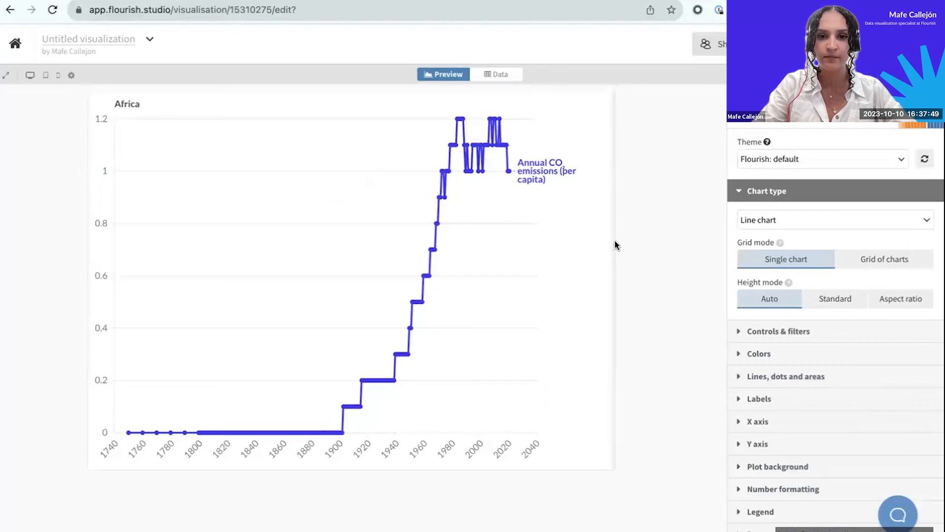
pyautogui.click(854, 260)
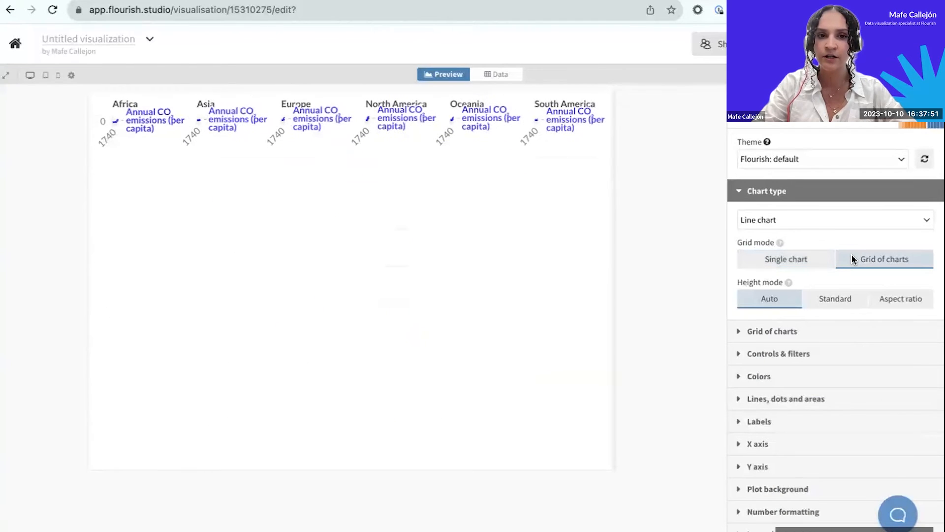
pyautogui.click(747, 191)
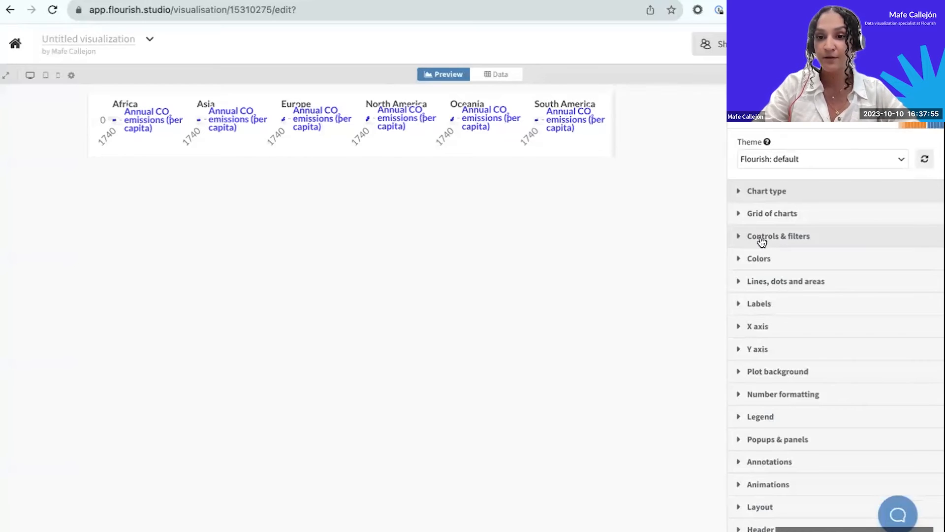
pyautogui.click(742, 219)
pyautogui.click(808, 266)
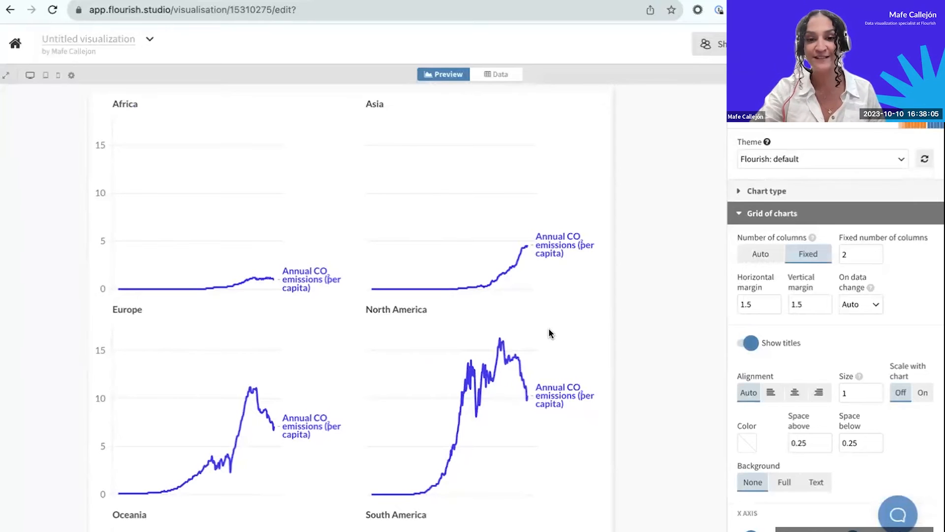
# Look through the small charts and narrow the preview to a width of 654.
pyautogui.scroll(-3, 549, 329)
pyautogui.moveTo(612, 324); pyautogui.dragTo(565, 291)
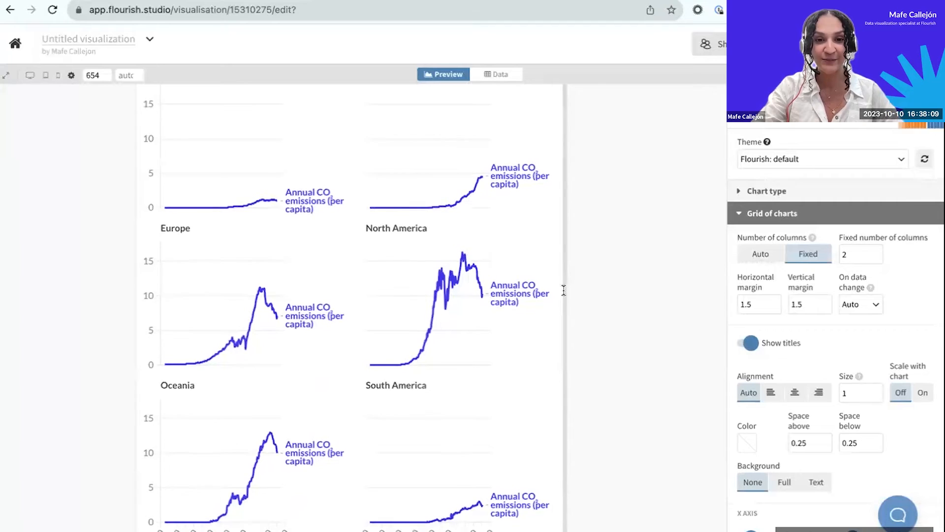
pyautogui.scroll(2, 517, 304)
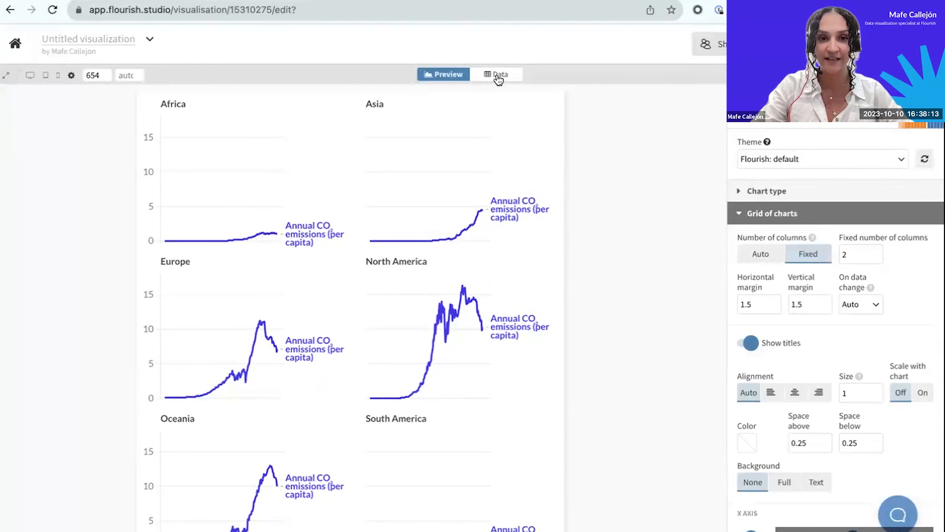
# Review the Labels/time, Values and Charts grid column assignments and their accepted column types in the data sheet.
pyautogui.click(498, 79)
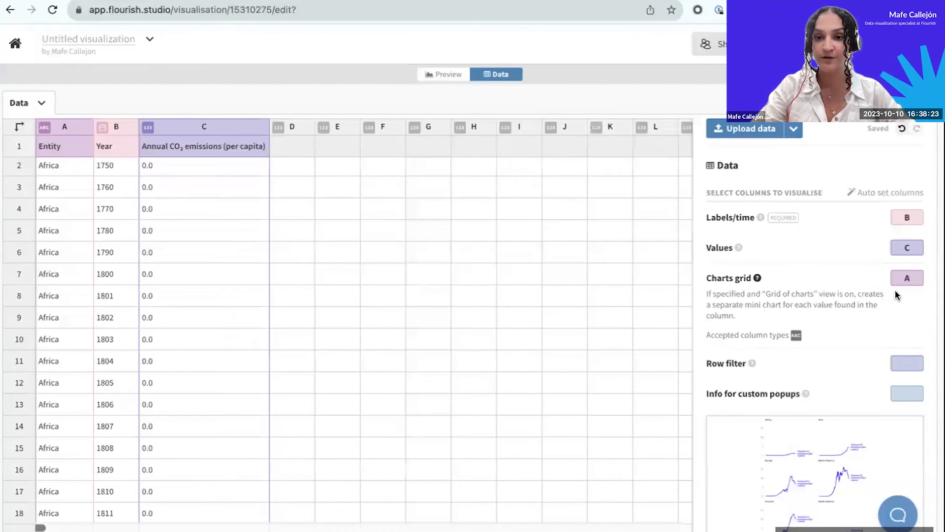
pyautogui.click(719, 217)
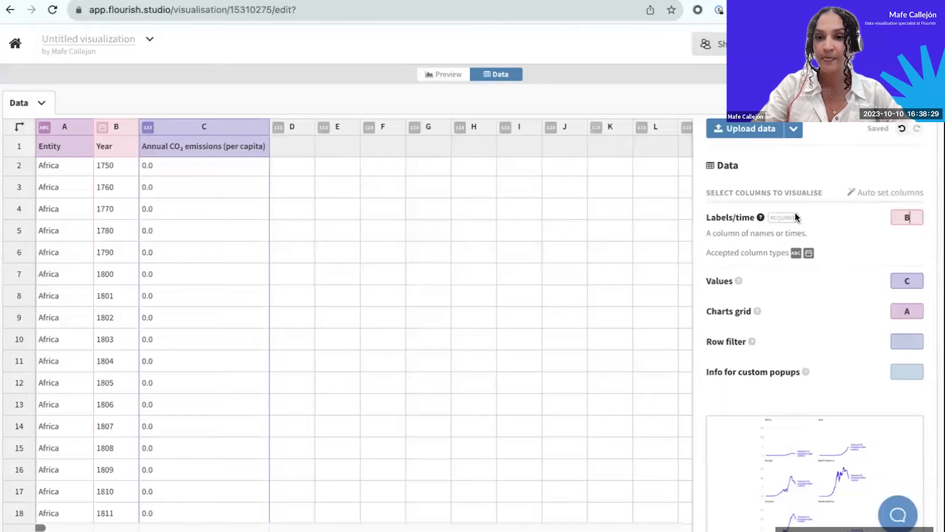
pyautogui.click(915, 278)
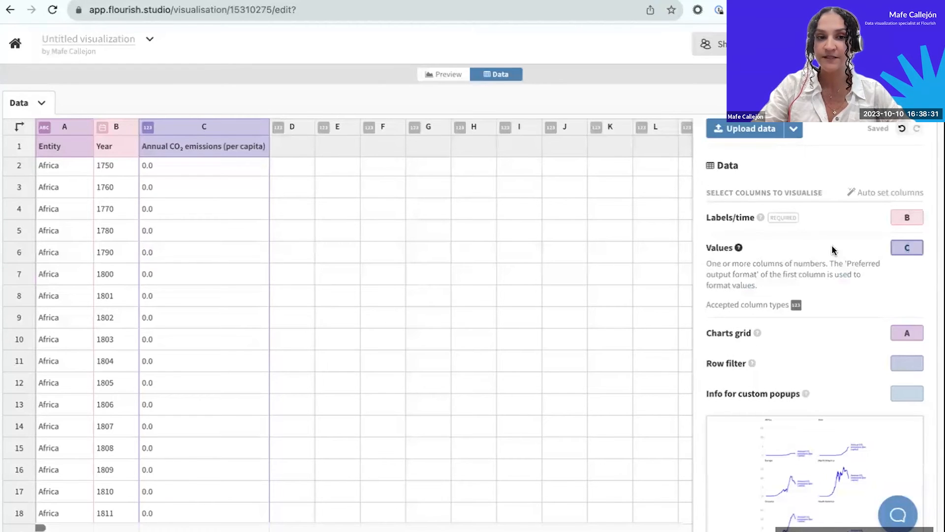
pyautogui.click(211, 129)
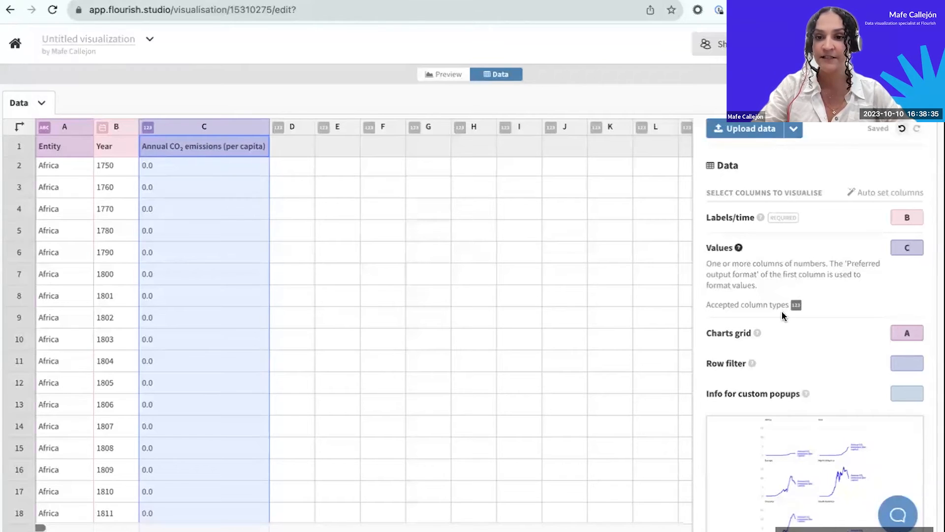
pyautogui.click(915, 334)
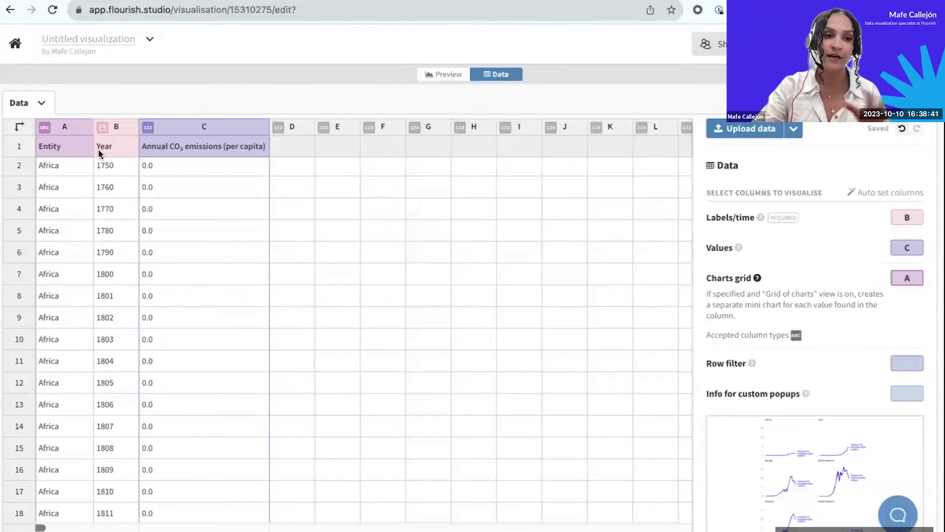
# Set the grid of charts to 3 fixed columns and widen the chart preview to 894.
pyautogui.click(449, 74)
pyautogui.moveTo(567, 223); pyautogui.dragTo(616, 221)
pyautogui.click(740, 216)
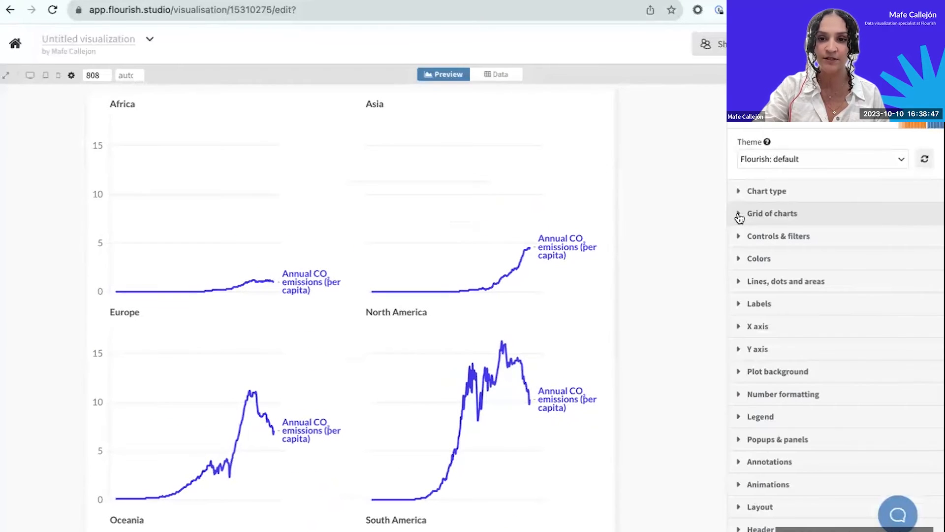
pyautogui.click(740, 214)
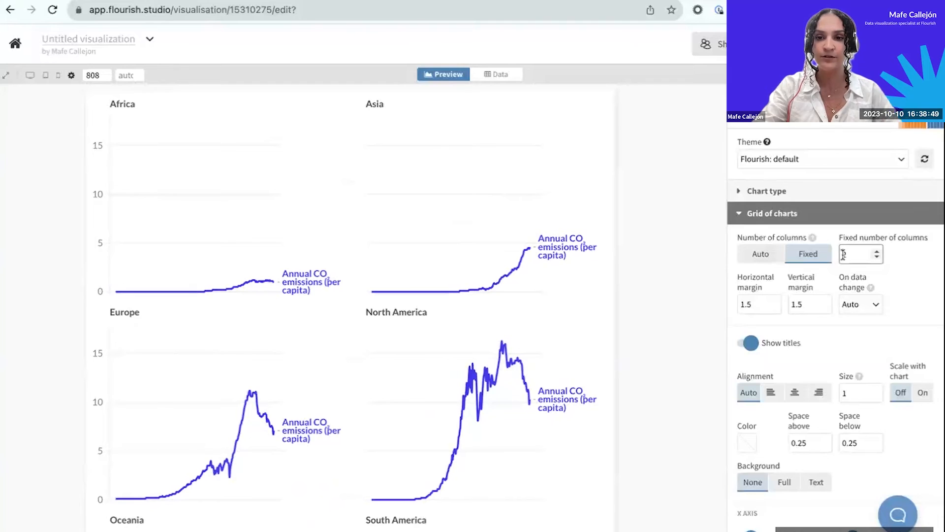
pyautogui.click(867, 257)
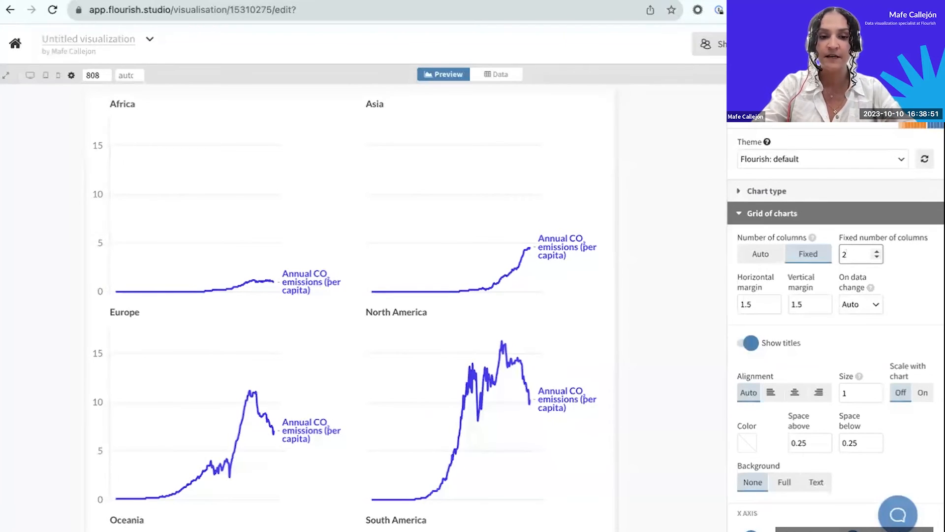
pyautogui.write('3')
pyautogui.click(710, 268)
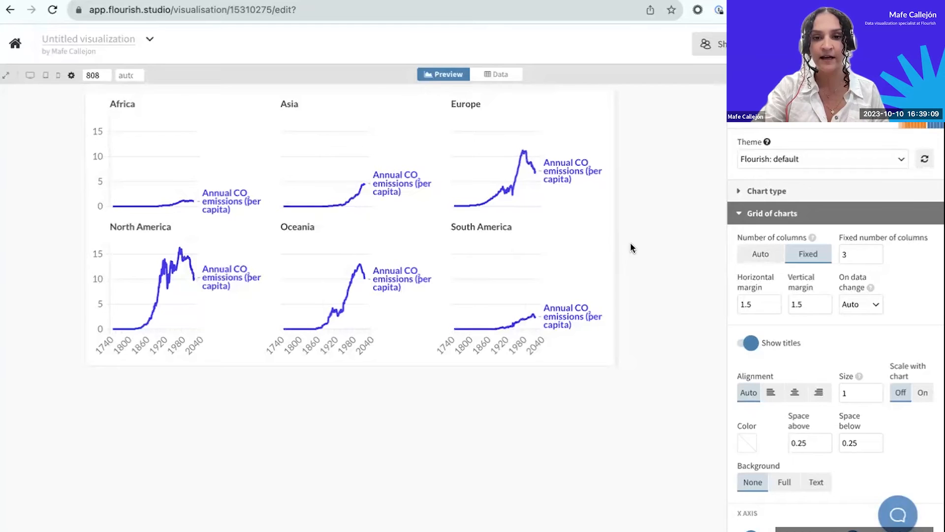
pyautogui.moveTo(619, 243); pyautogui.dragTo(643, 244)
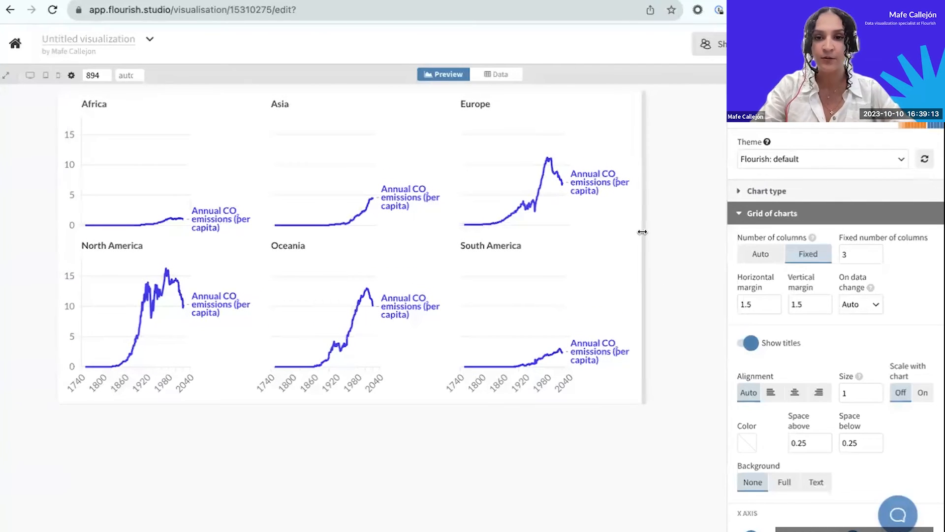
# Change the chart type of the grid from line chart to Area chart (unstacked).
pyautogui.click(746, 219)
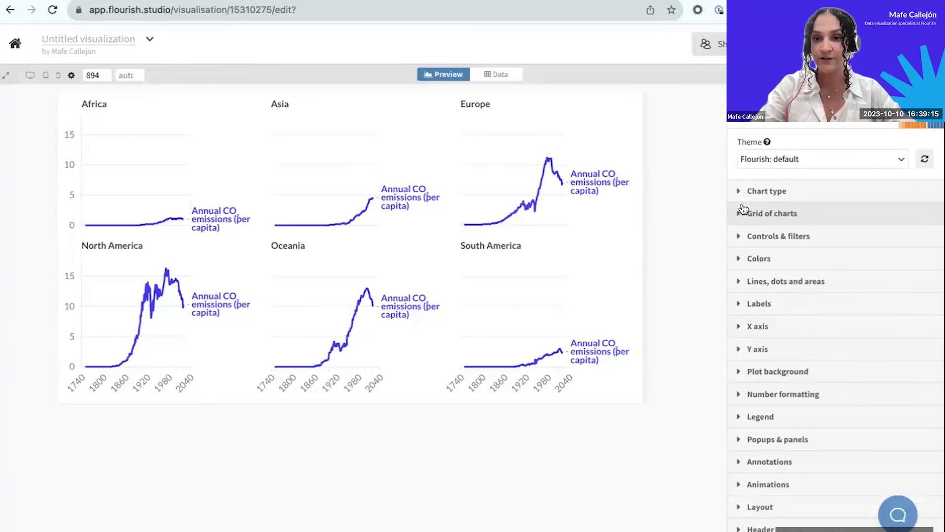
pyautogui.click(743, 197)
pyautogui.click(826, 220)
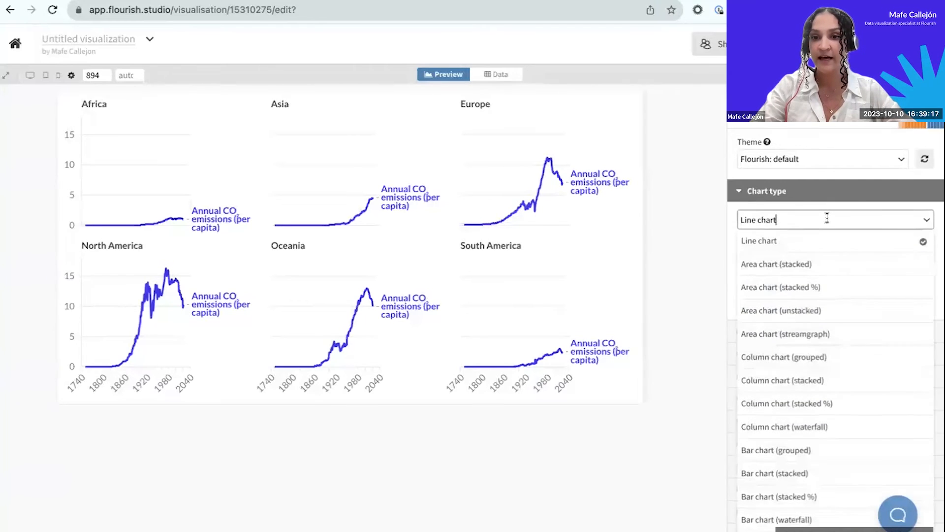
pyautogui.click(787, 307)
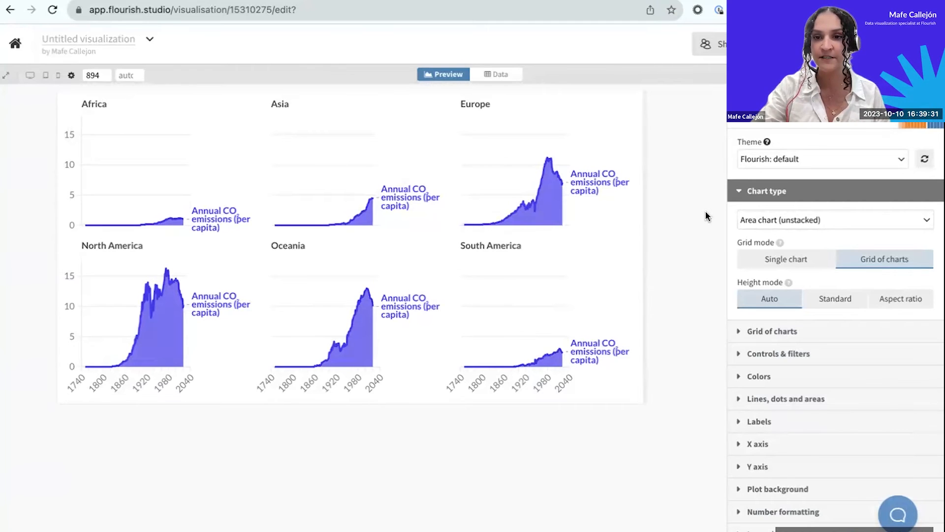
pyautogui.click(737, 187)
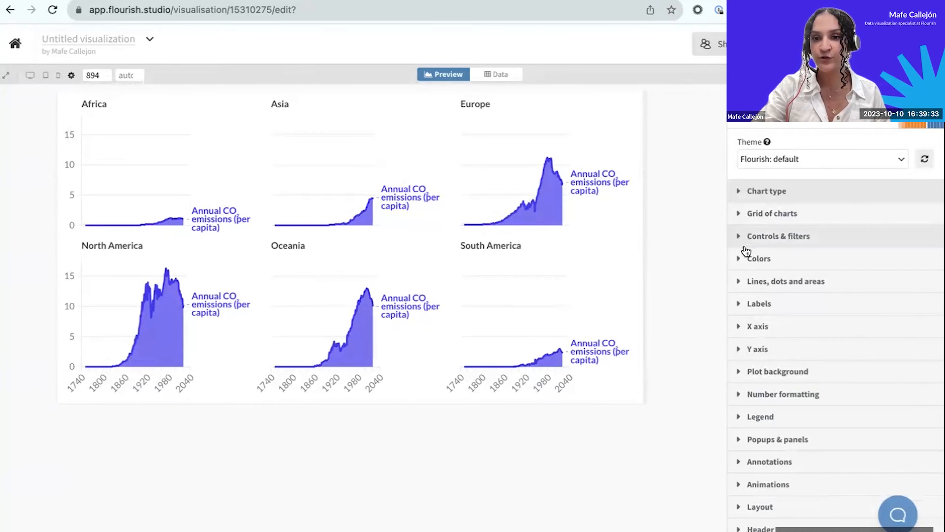
# Limit the X axis date range to a minimum of 1750 and a maximum of 2021.
pyautogui.click(738, 327)
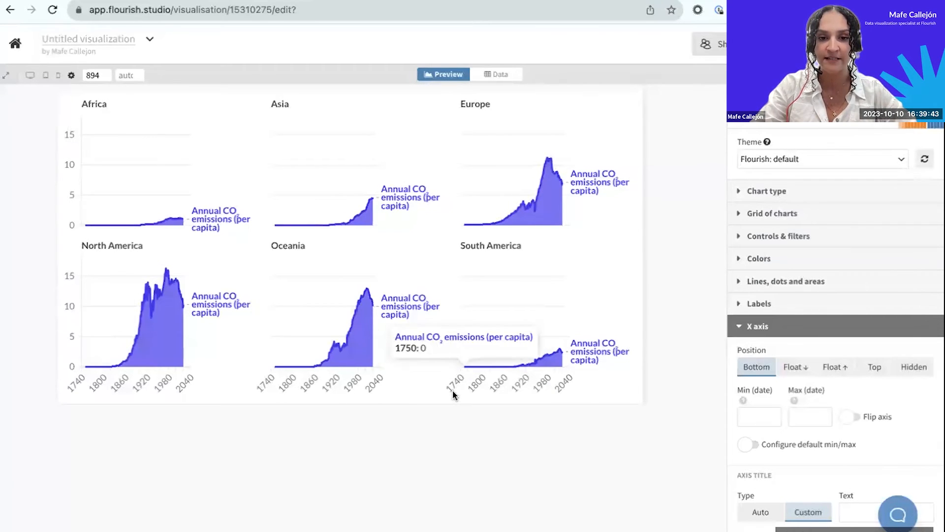
pyautogui.click(746, 416)
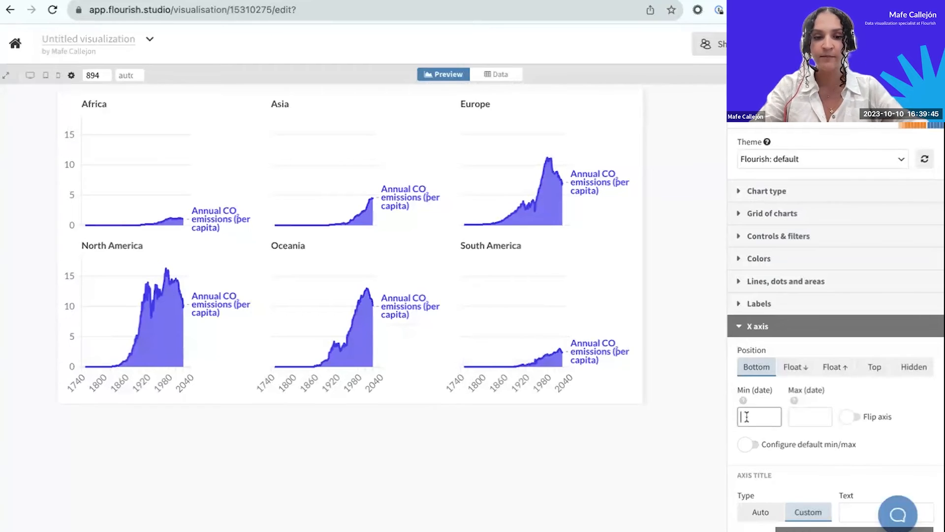
pyautogui.write('1750')
pyautogui.click(795, 417)
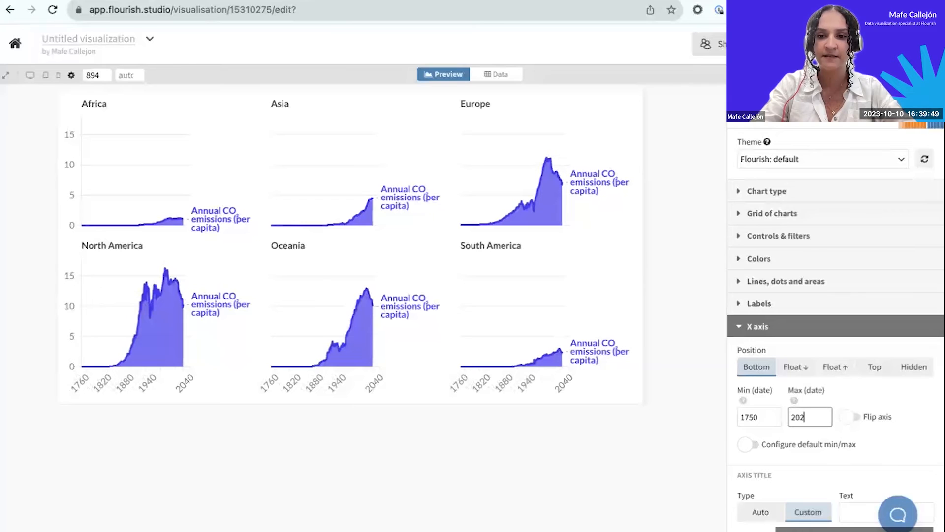
pyautogui.click(670, 442)
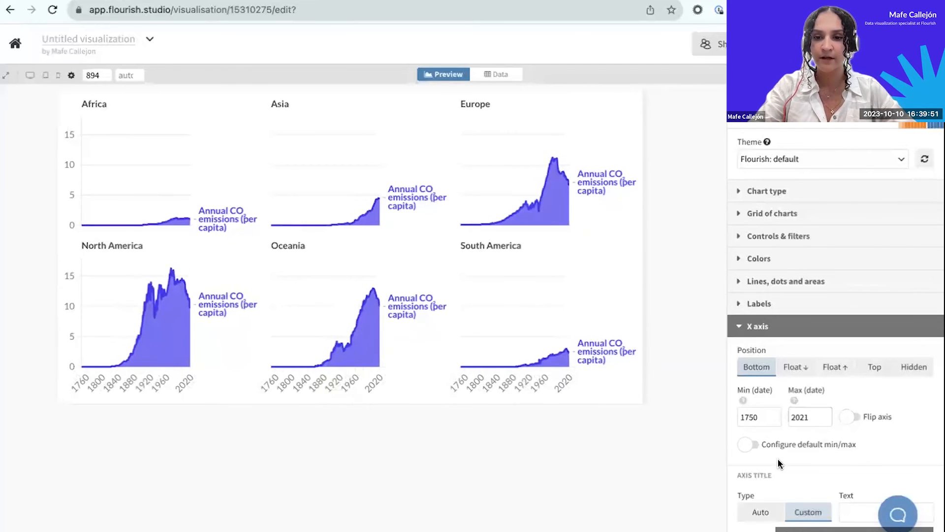
# Turn on tick and label styling for the X axis and set the label angle to 0°.
pyautogui.scroll(-2, 777, 458)
pyautogui.scroll(-2, 778, 458)
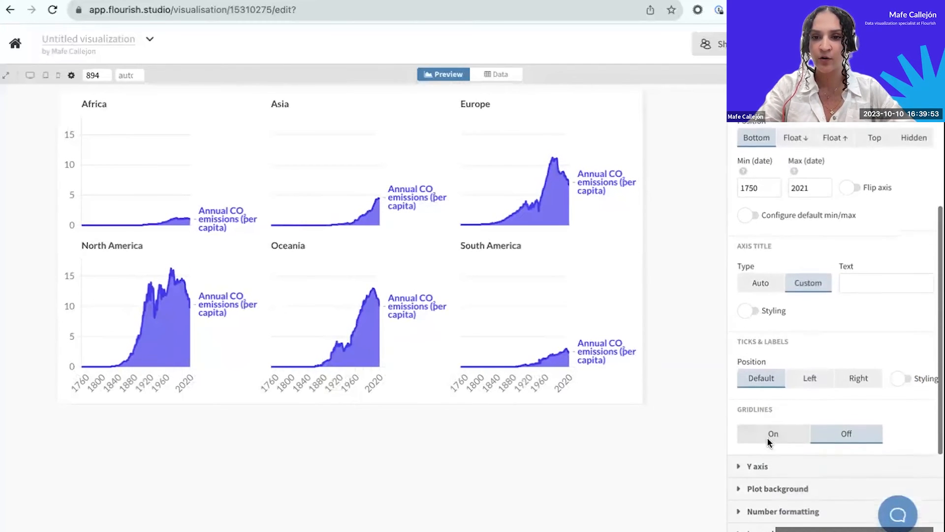
pyautogui.scroll(-1, 767, 436)
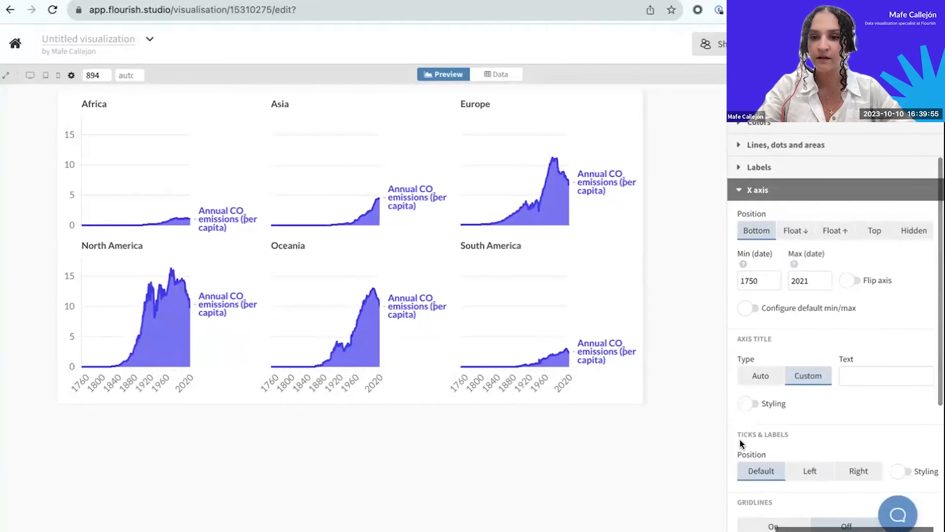
pyautogui.click(902, 433)
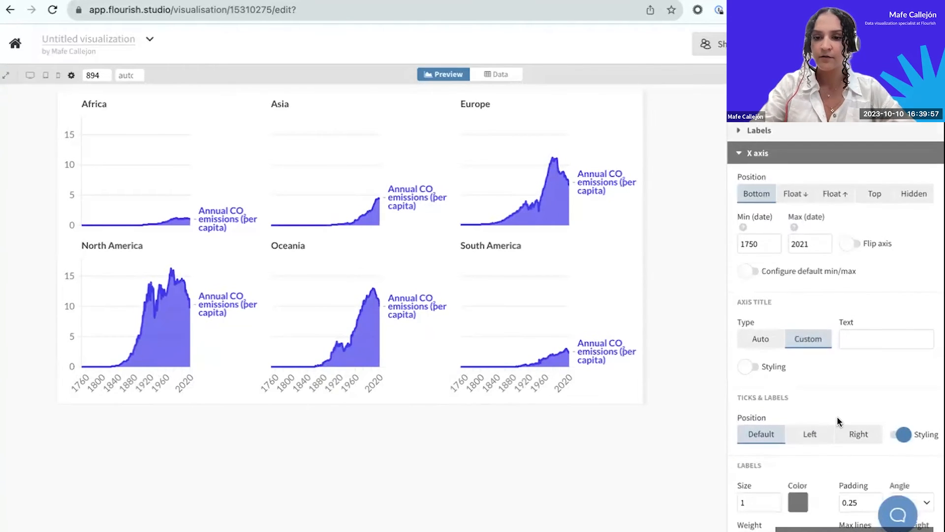
pyautogui.scroll(-2, 839, 420)
pyautogui.scroll(-1, 839, 420)
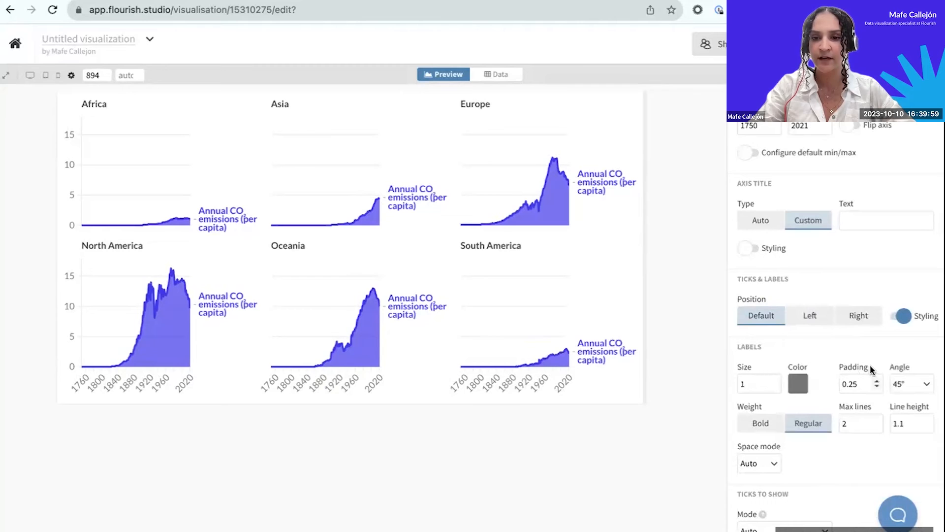
pyautogui.click(925, 384)
pyautogui.click(896, 409)
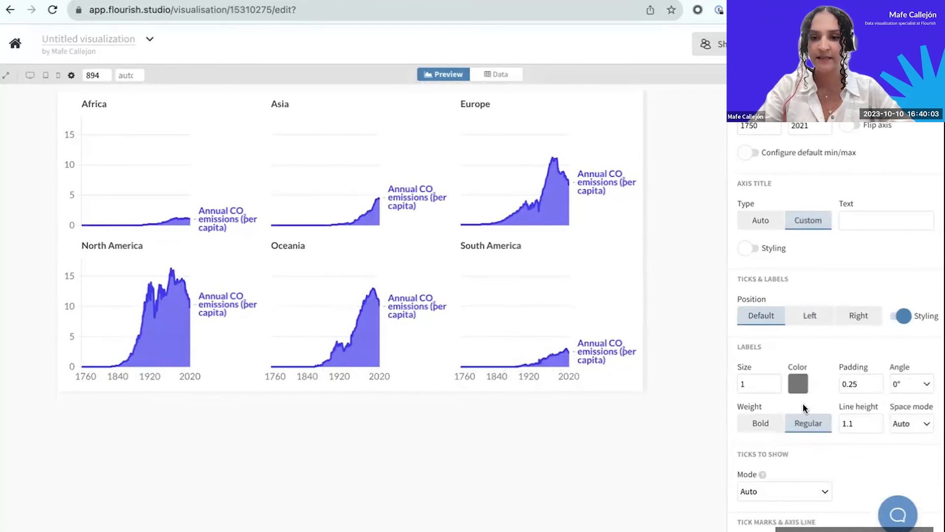
# Set the X axis ticks to Custom mode with {{FIRST}} and {{LAST}} as the tick labels, one per line.
pyautogui.scroll(-2, 802, 403)
pyautogui.click(819, 399)
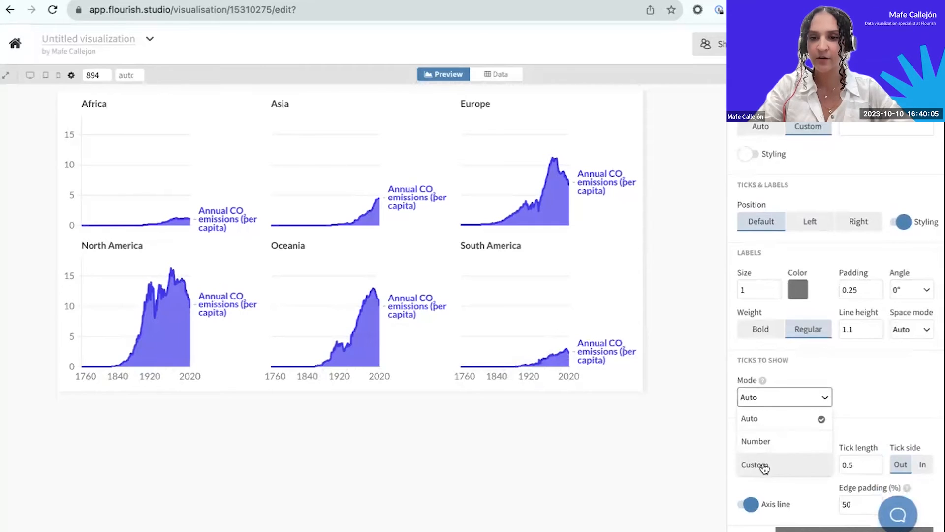
pyautogui.click(762, 466)
pyautogui.click(786, 436)
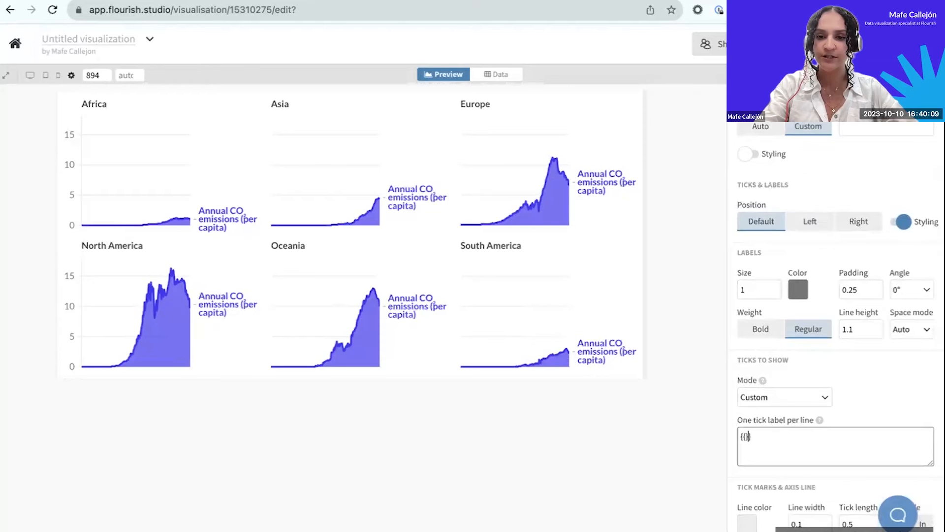
pyautogui.write('FIRST')
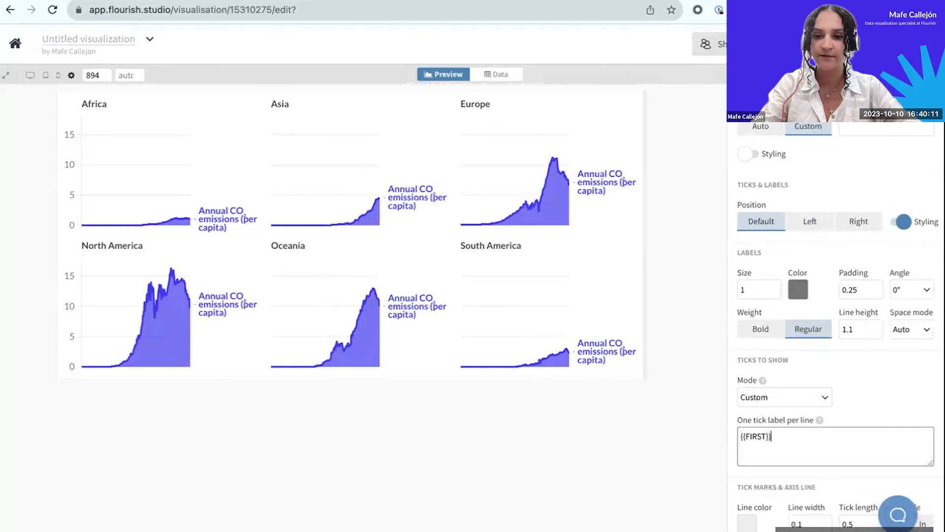
pyautogui.press('Return')
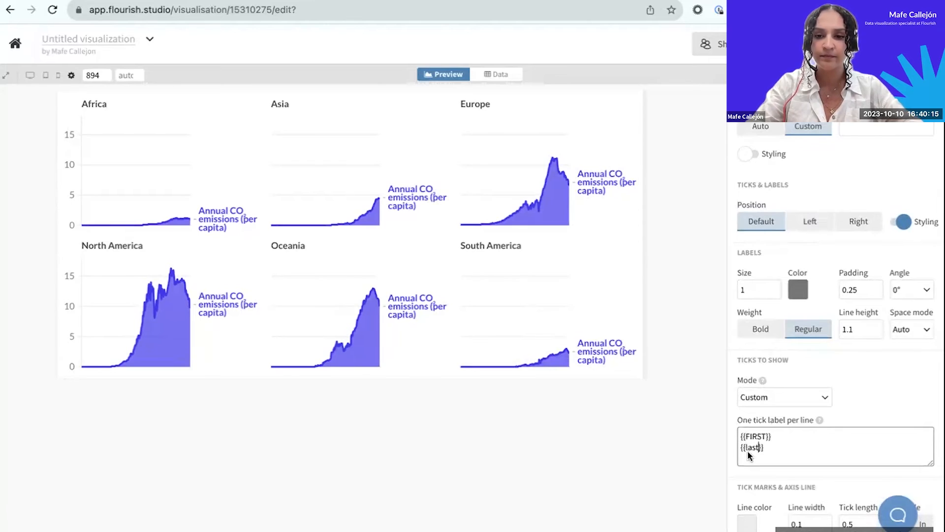
pyautogui.write('{{LAST')
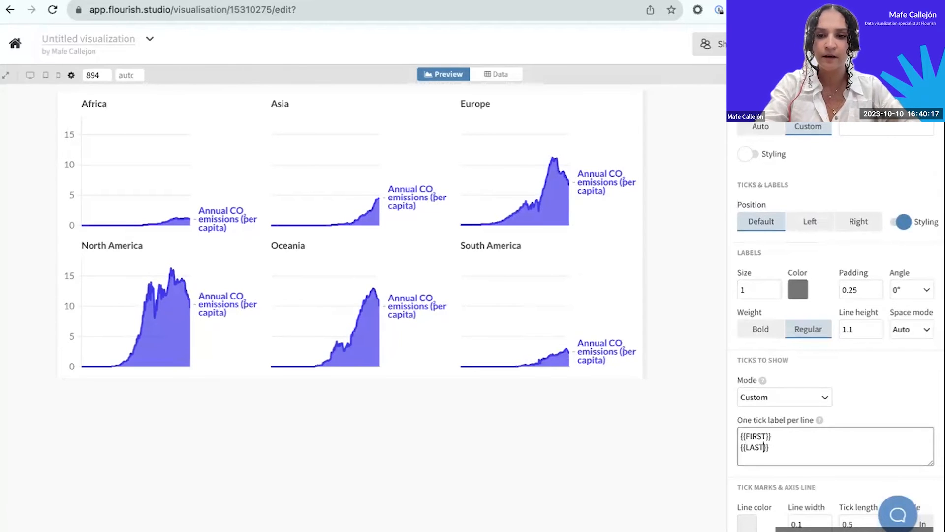
pyautogui.click(658, 450)
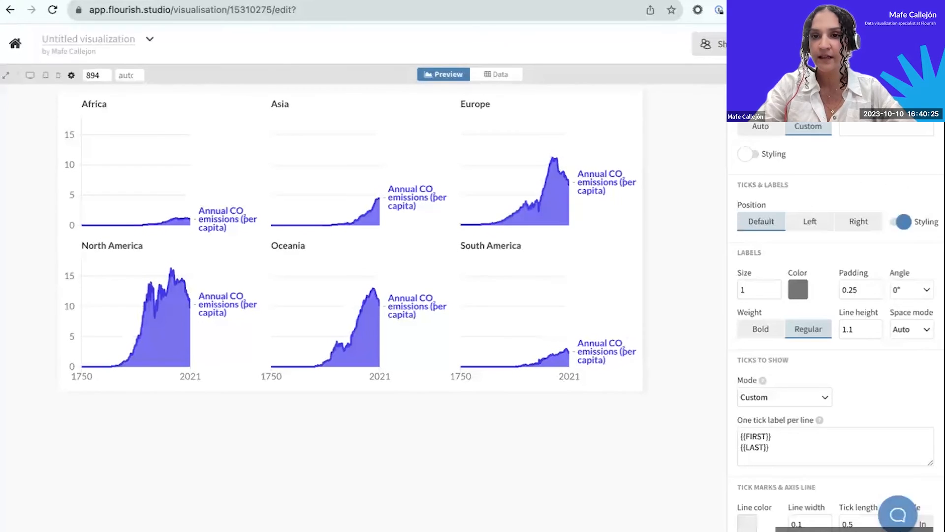
pyautogui.click(764, 82)
# Turn off the series labels shown on the lines in all charts of the grid.
pyautogui.scroll(2, 782, 301)
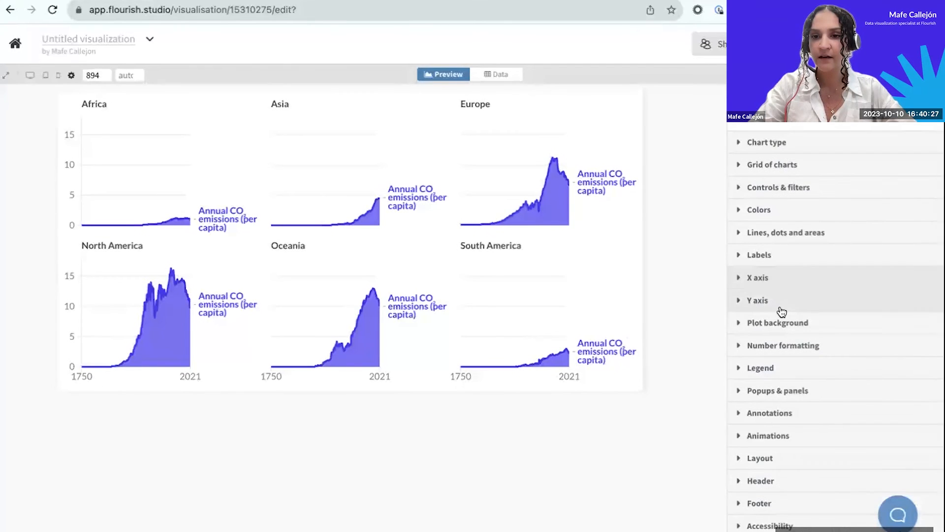
pyautogui.click(740, 277)
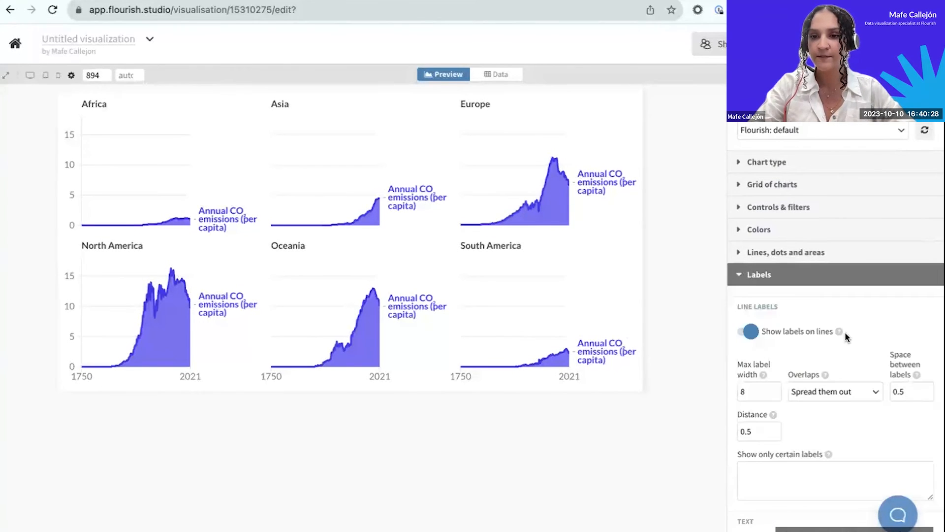
pyautogui.click(744, 331)
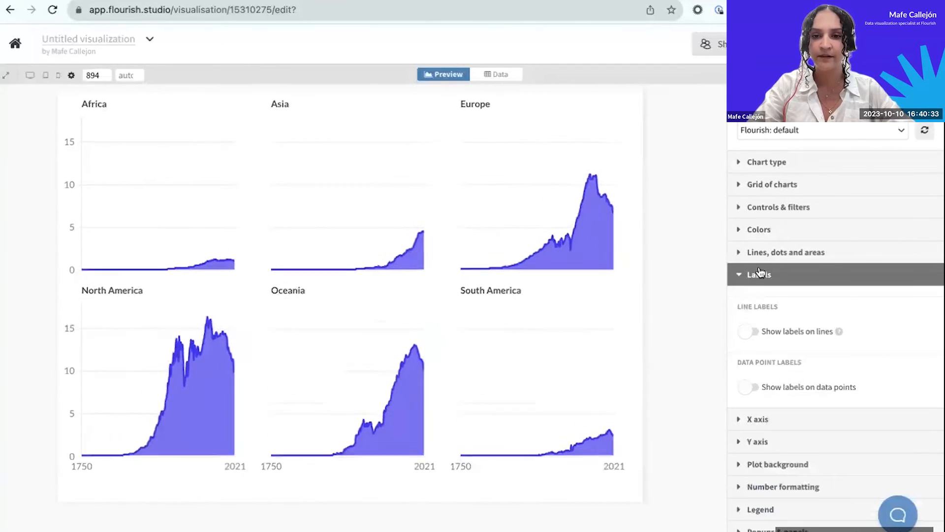
pyautogui.click(752, 277)
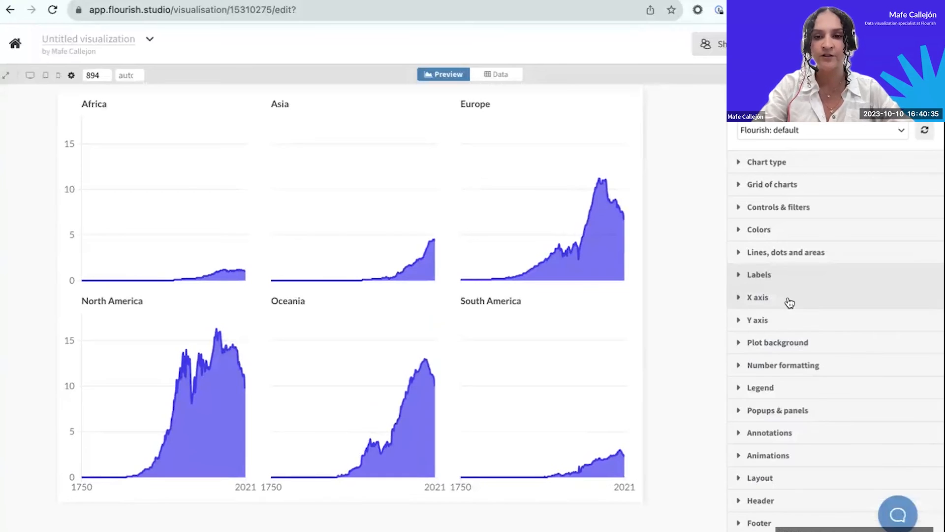
pyautogui.scroll(1, 788, 302)
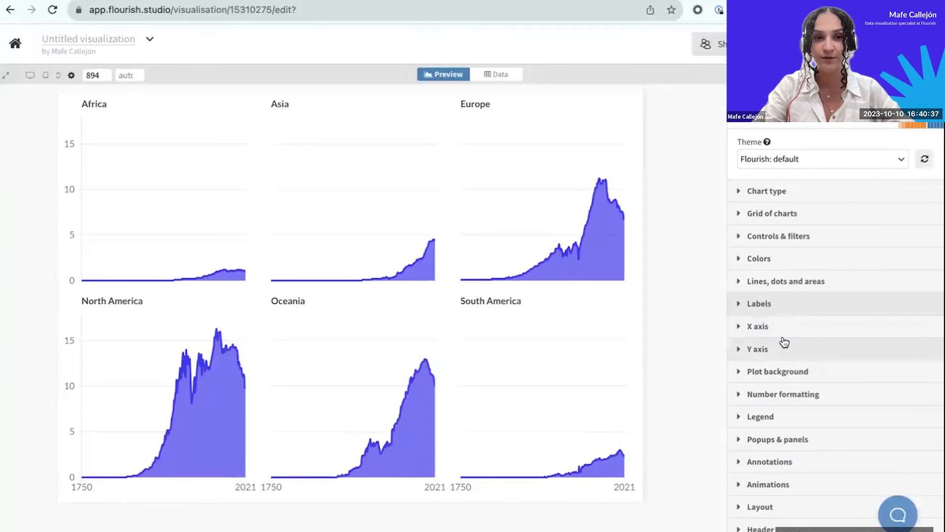
# Enable highlights on the X axis and add the line highlight "Start of the XXth century :: 1900".
pyautogui.scroll(-1, 791, 392)
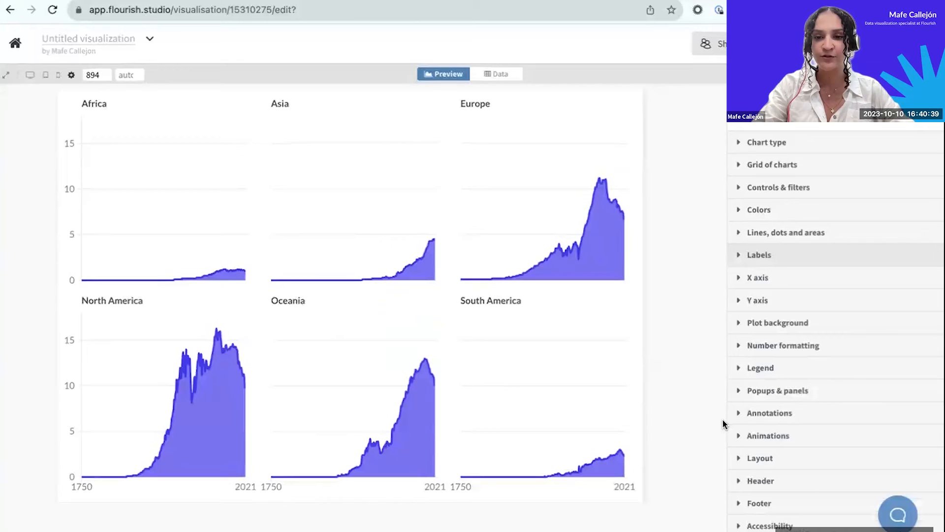
pyautogui.click(753, 412)
pyautogui.scroll(-2, 753, 412)
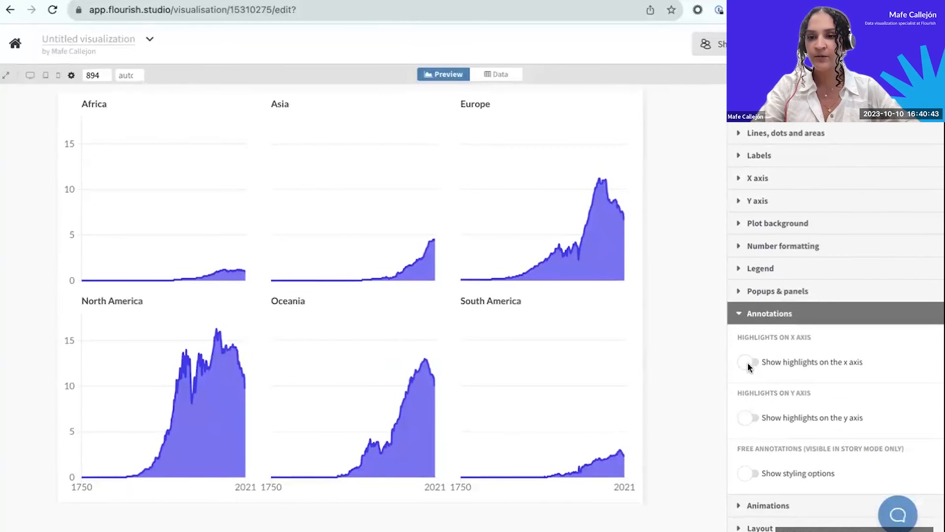
pyautogui.scroll(-1, 748, 372)
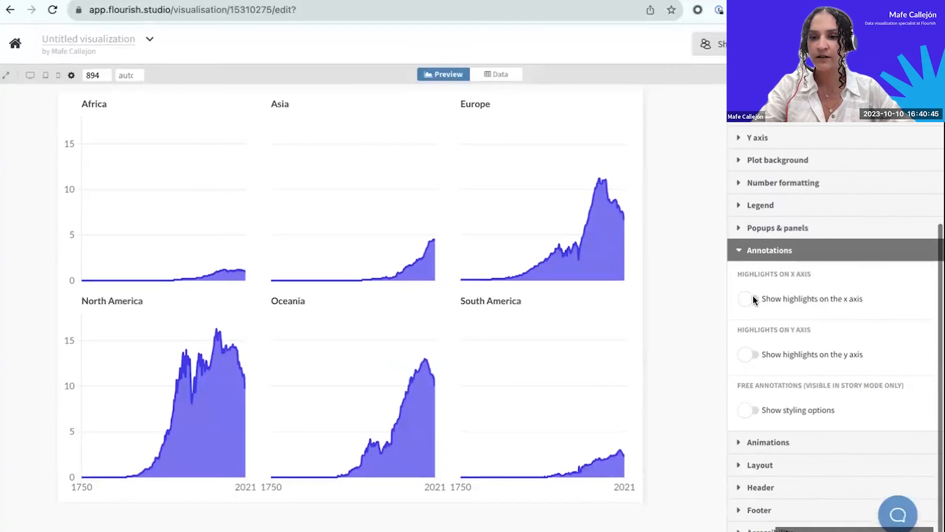
pyautogui.click(749, 300)
pyautogui.click(778, 364)
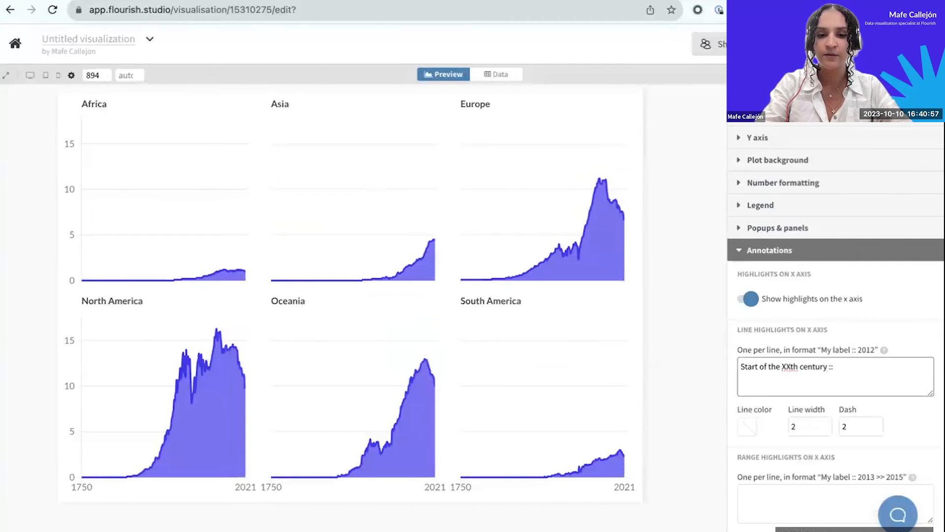
pyautogui.click(684, 384)
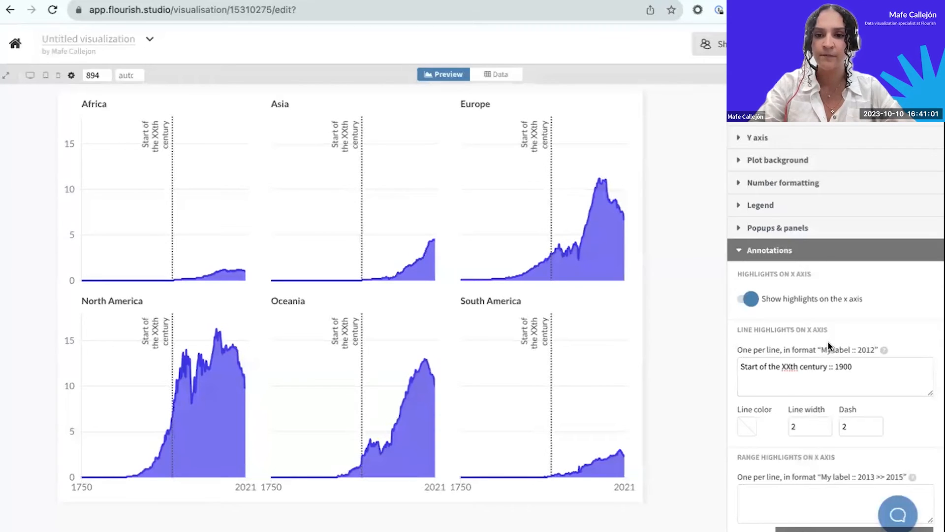
pyautogui.scroll(-3, 828, 346)
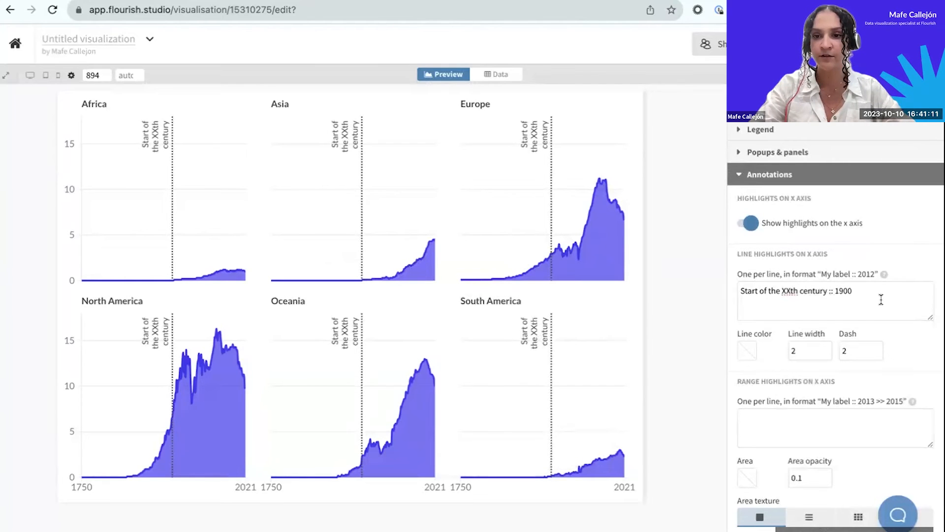
pyautogui.click(741, 178)
# Review the color palette settings and the column assignments in the data sheet.
pyautogui.scroll(3, 752, 288)
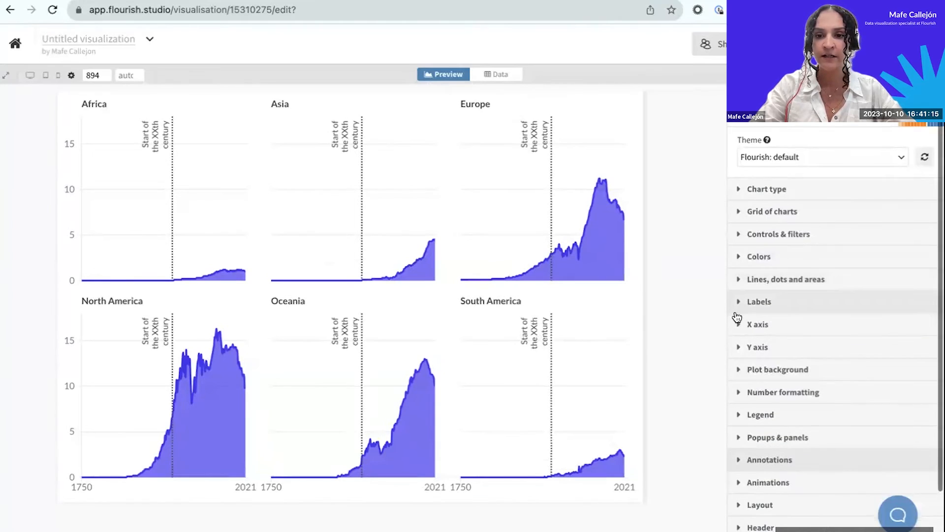
pyautogui.click(747, 260)
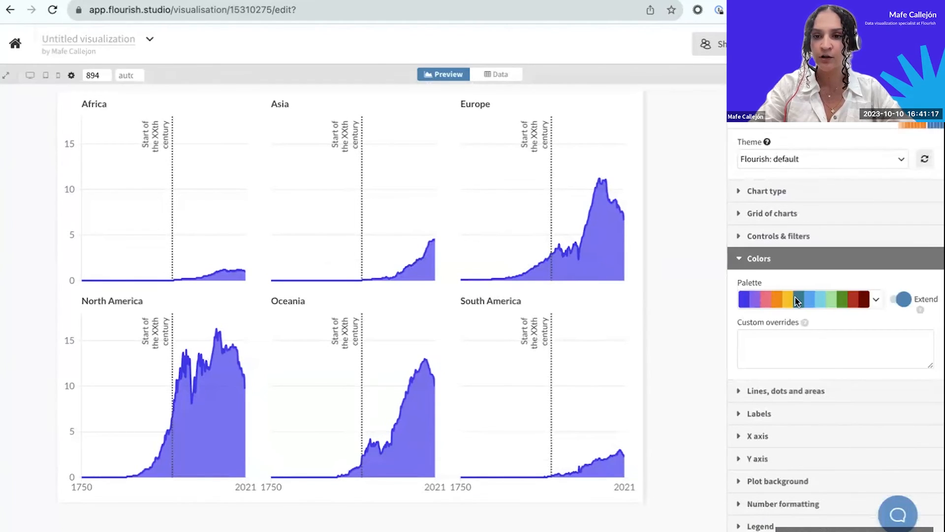
pyautogui.click(746, 258)
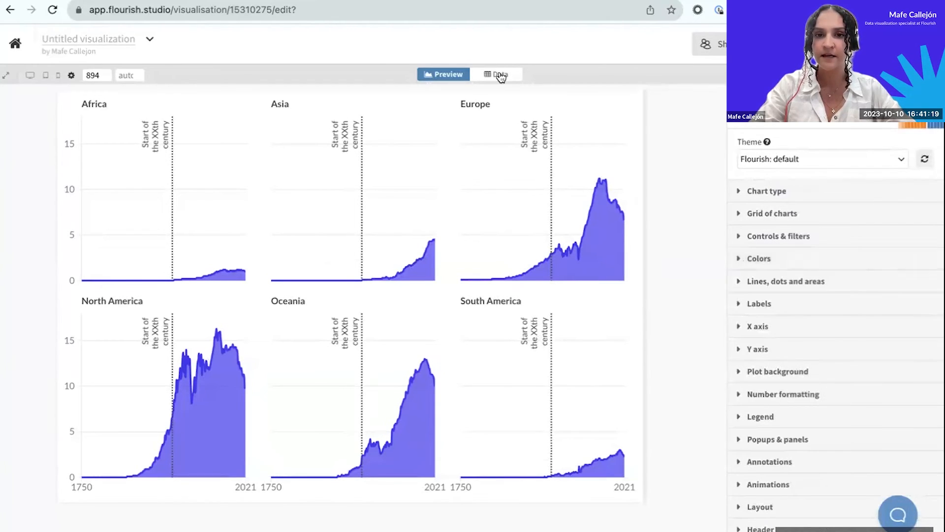
pyautogui.click(496, 74)
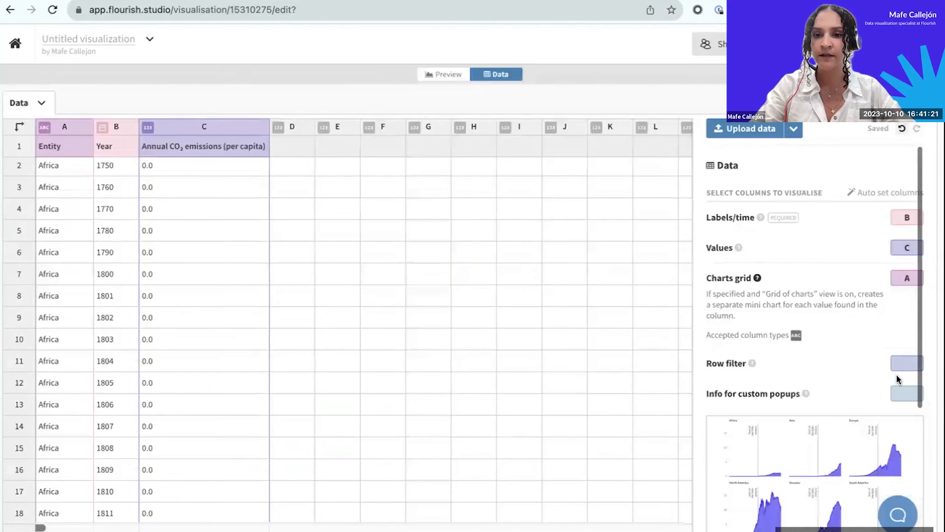
pyautogui.click(446, 74)
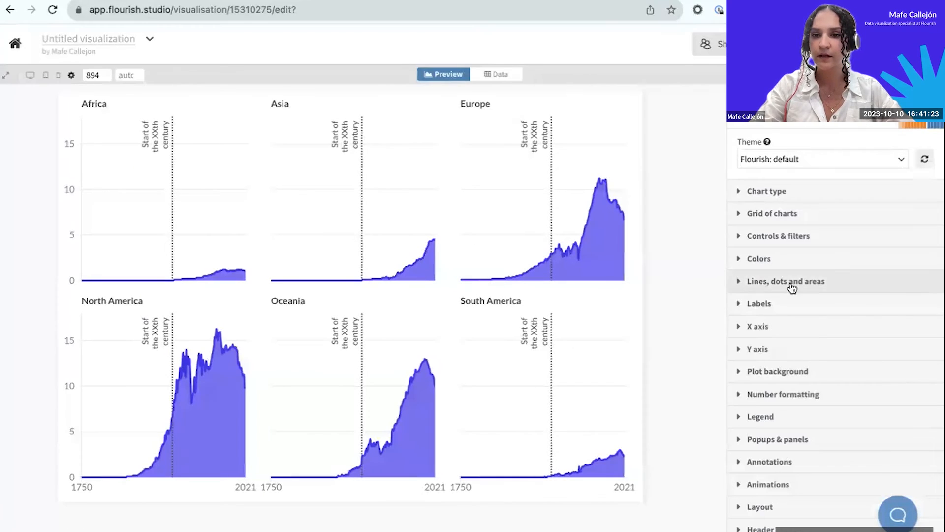
pyautogui.click(772, 259)
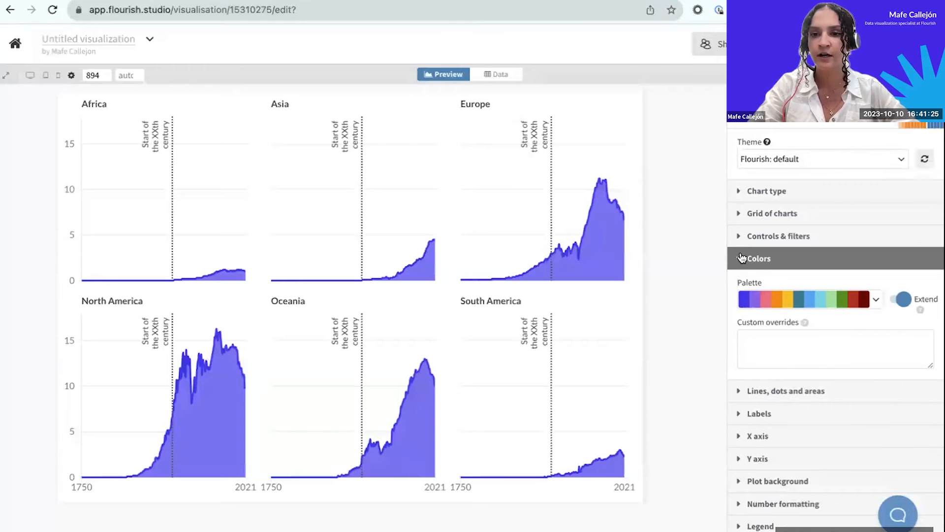
pyautogui.click(742, 260)
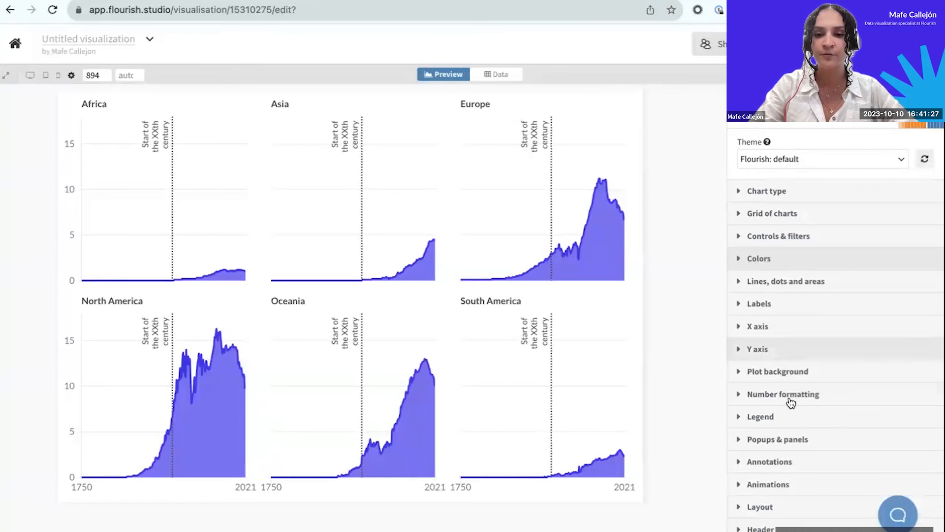
# Enter "CO2 emissions per continent" as the visualization's header title.
pyautogui.scroll(-2, 790, 384)
pyautogui.click(771, 448)
pyautogui.scroll(-4, 768, 450)
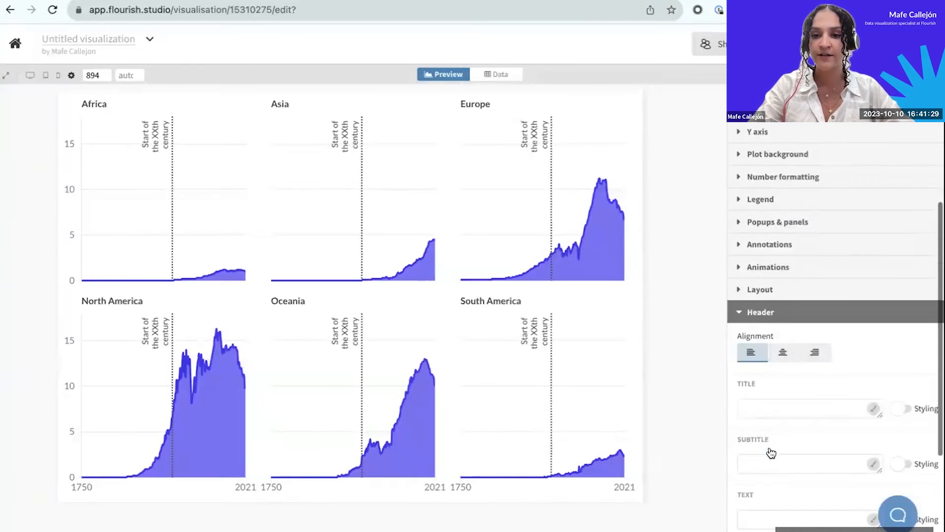
pyautogui.click(768, 377)
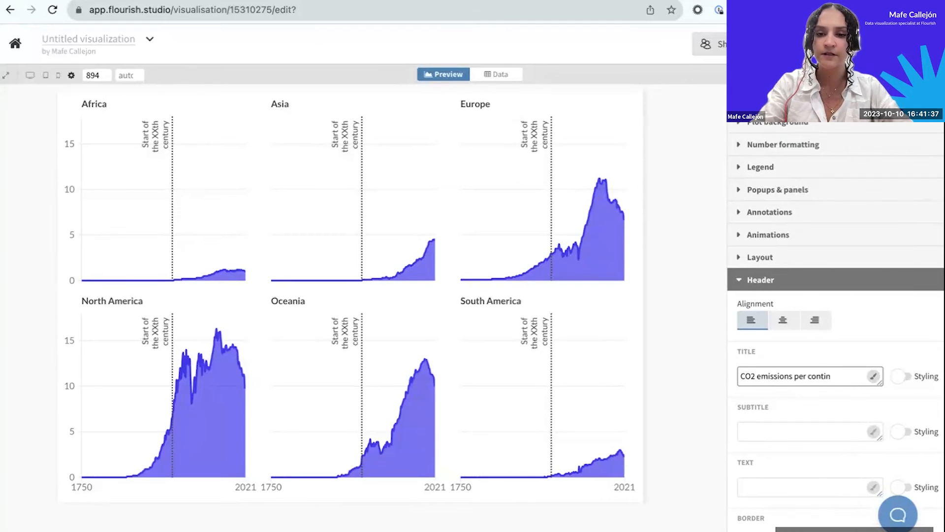
pyautogui.click(754, 429)
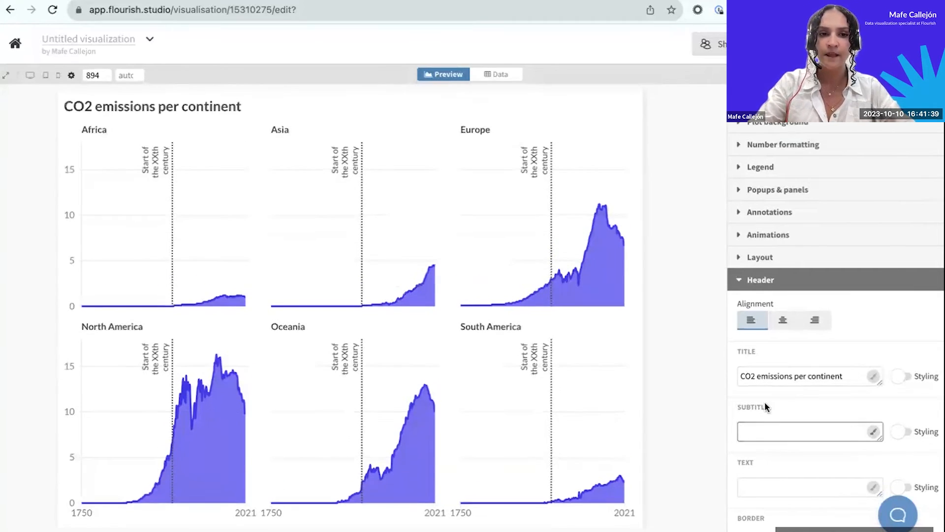
# Set the footer's source name to OWID.
pyautogui.scroll(-3, 764, 400)
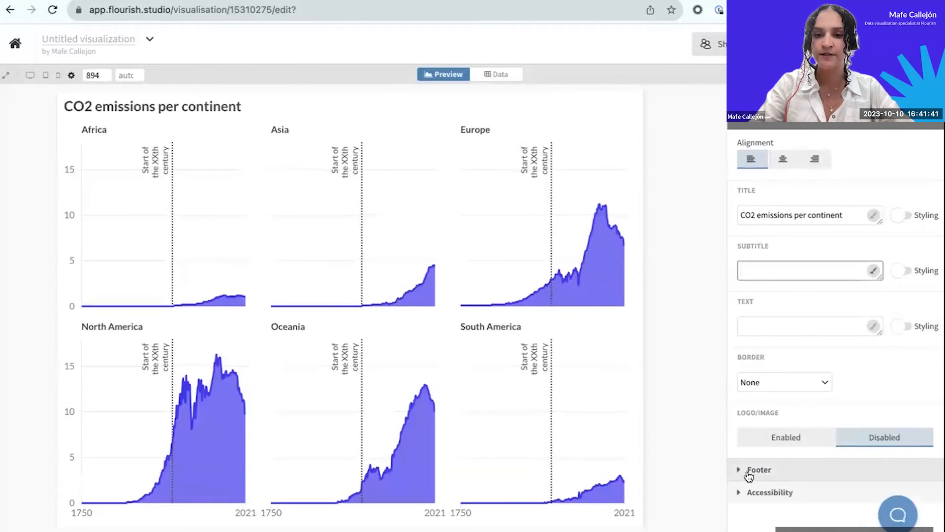
pyautogui.click(742, 475)
pyautogui.scroll(2, 781, 410)
pyautogui.click(764, 269)
pyautogui.write('OWID')
pyautogui.click(696, 268)
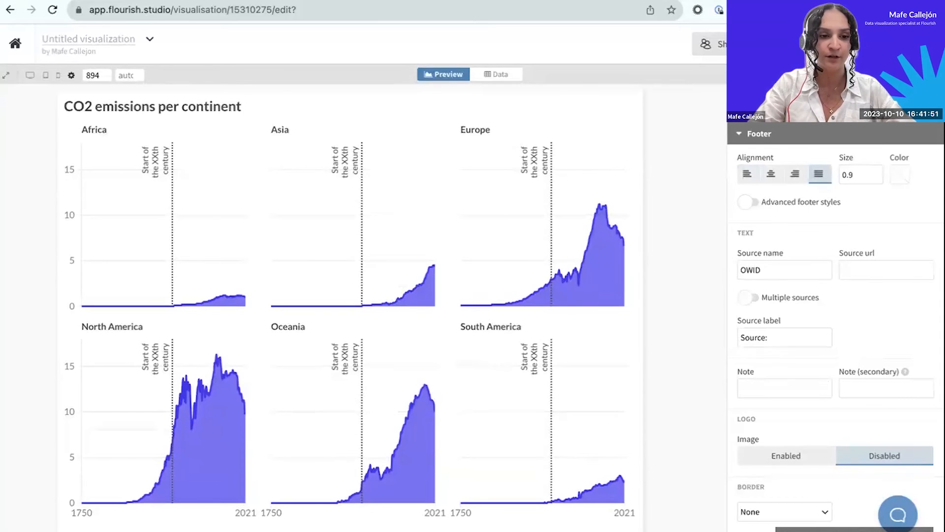
pyautogui.click(743, 136)
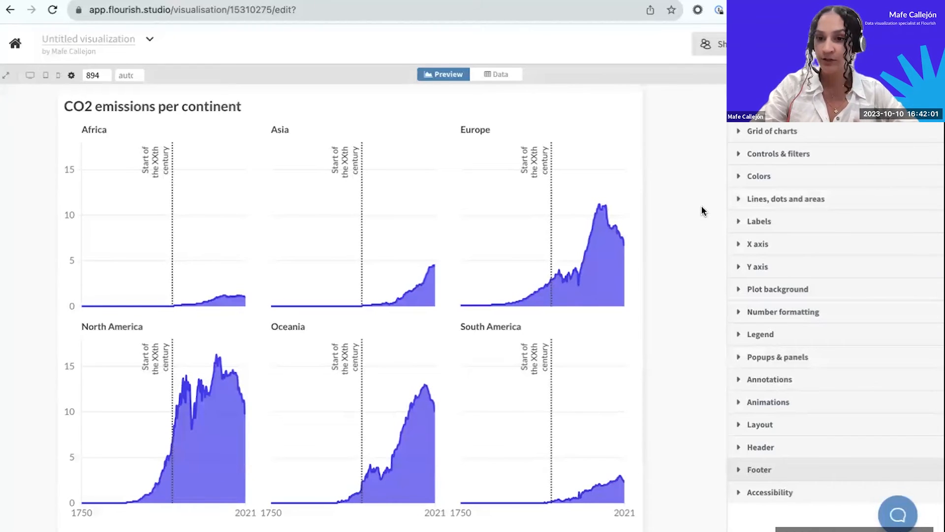
# Search the themes for "gazet" and apply The New Gazette theme to the visualization.
pyautogui.scroll(2, 792, 152)
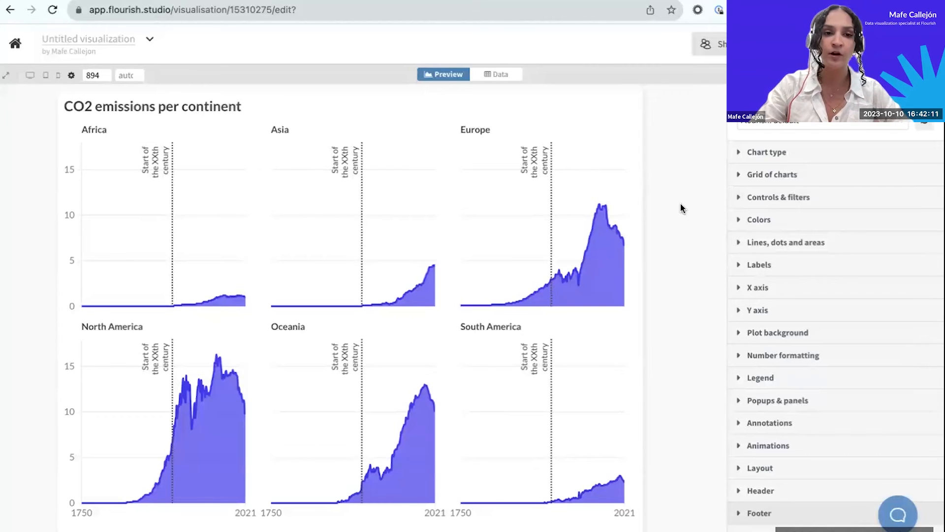
pyautogui.click(834, 123)
pyautogui.write('gazet')
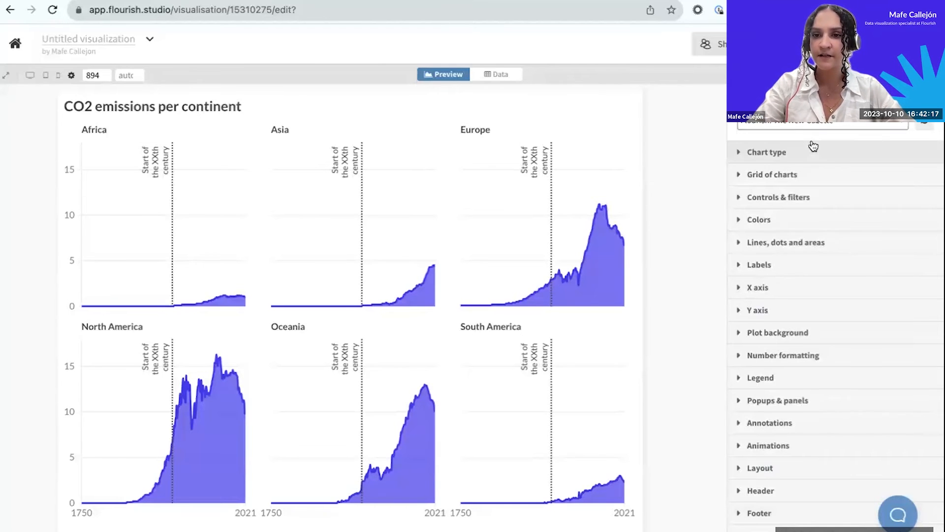
pyautogui.click(814, 141)
pyautogui.scroll(-1, 674, 265)
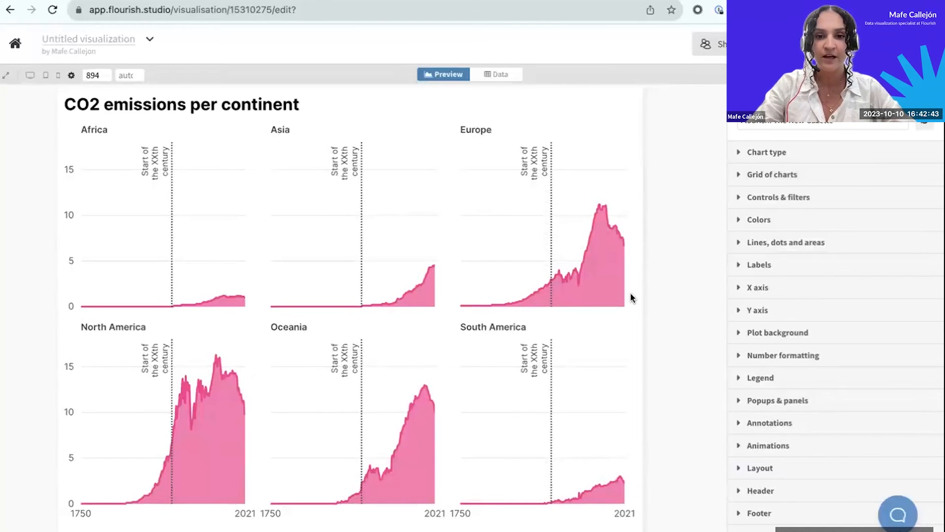
pyautogui.moveTo(622, 254)
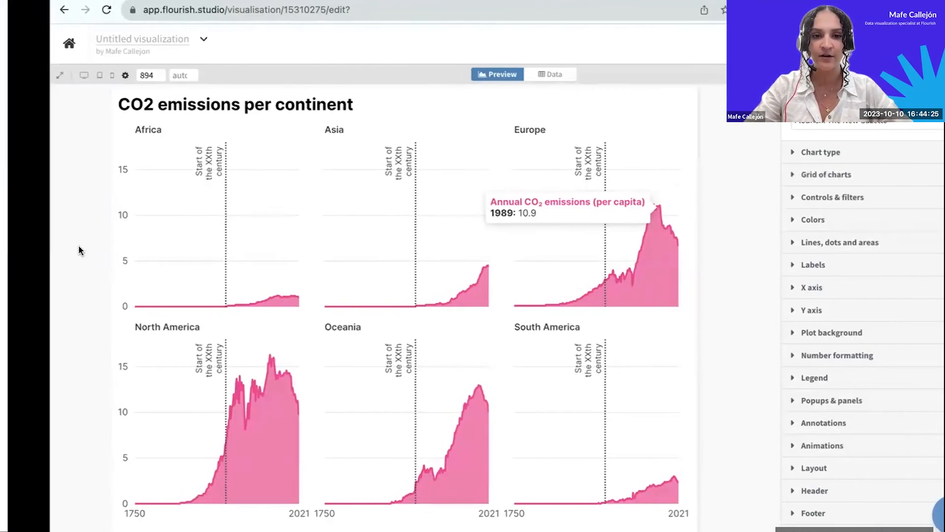
# Switch to the slide presentation and advance past the Toolkit slide to the stacked stream chart of CO2 per capita.
pyautogui.hotkey('ctrl', 'Left')
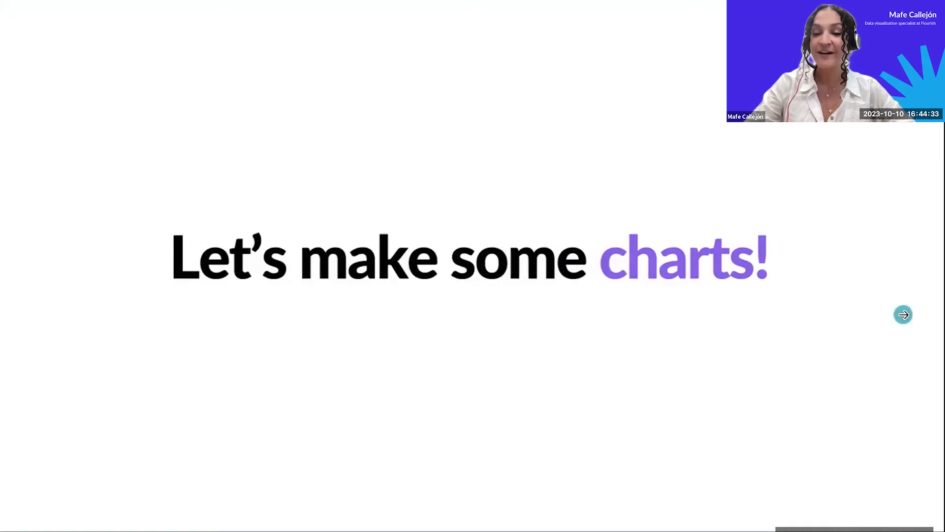
pyautogui.click(900, 315)
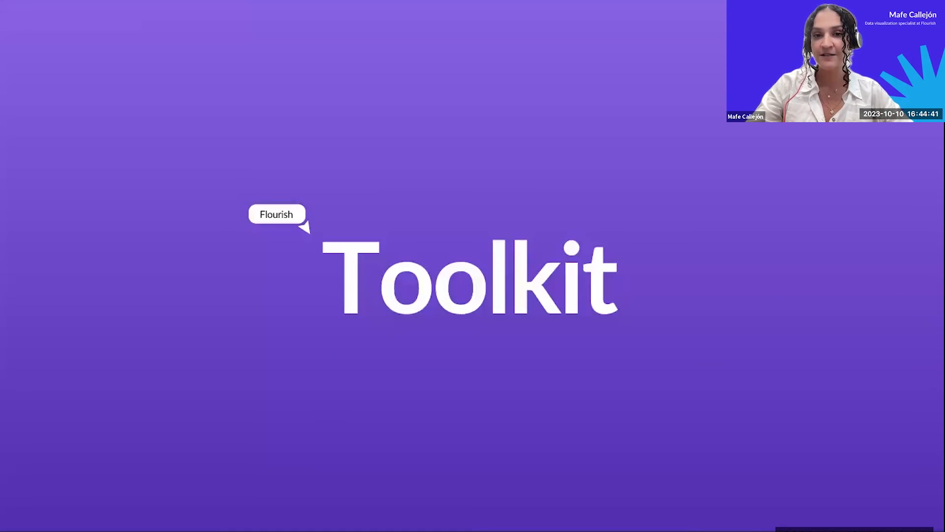
pyautogui.click(910, 329)
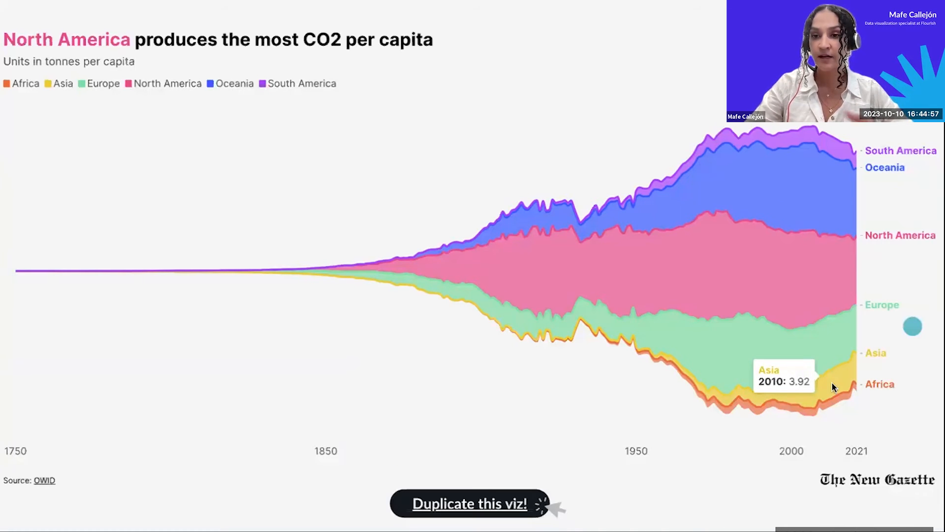
pyautogui.click(493, 503)
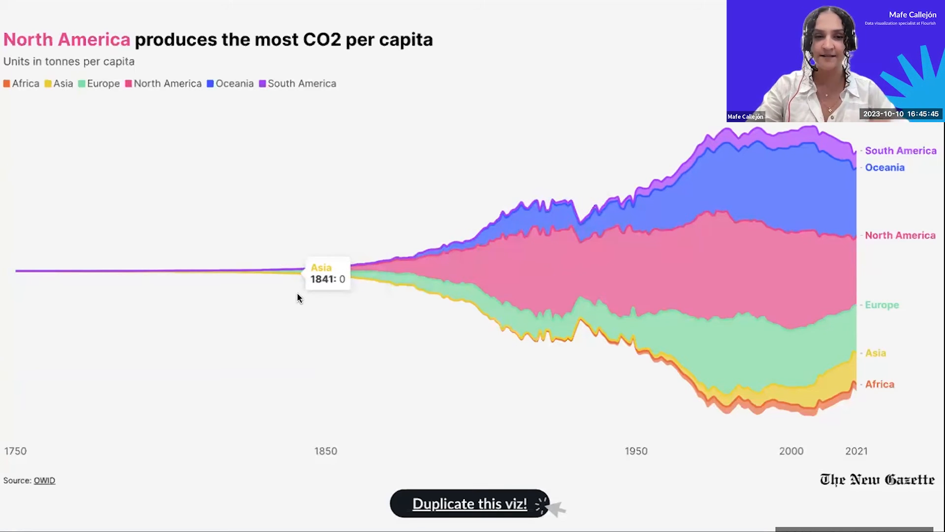
# Filter the stream chart to North America by hiding Europe, Asia, Africa, Oceania and South America.
pyautogui.click(131, 88)
pyautogui.click(130, 87)
pyautogui.click(85, 87)
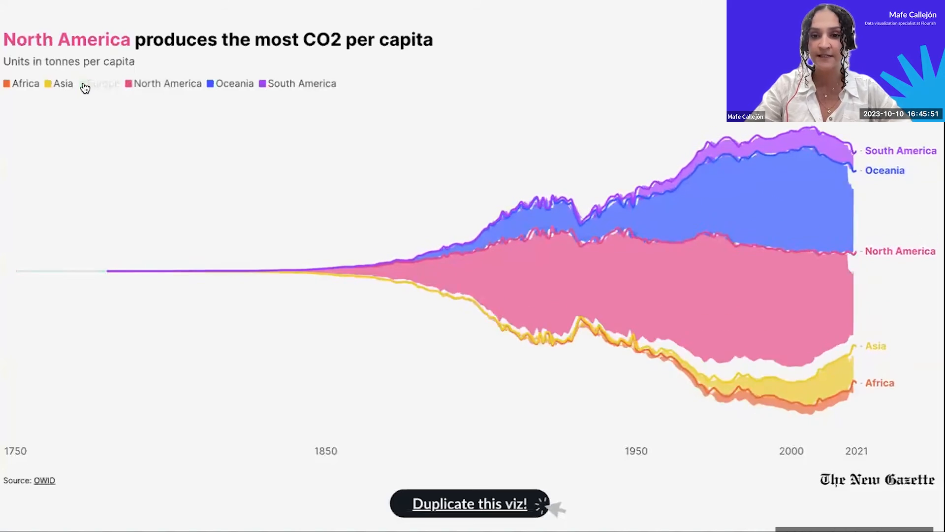
pyautogui.click(60, 87)
pyautogui.click(37, 86)
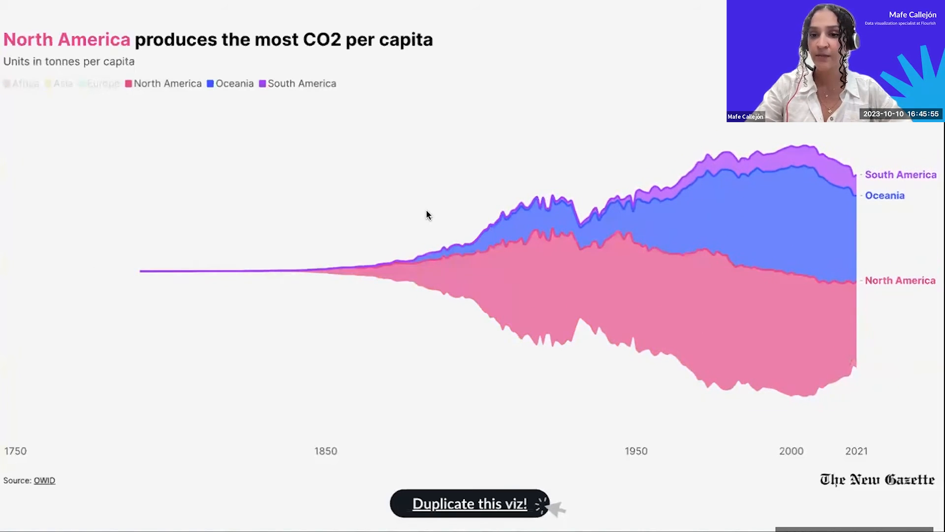
pyautogui.click(251, 87)
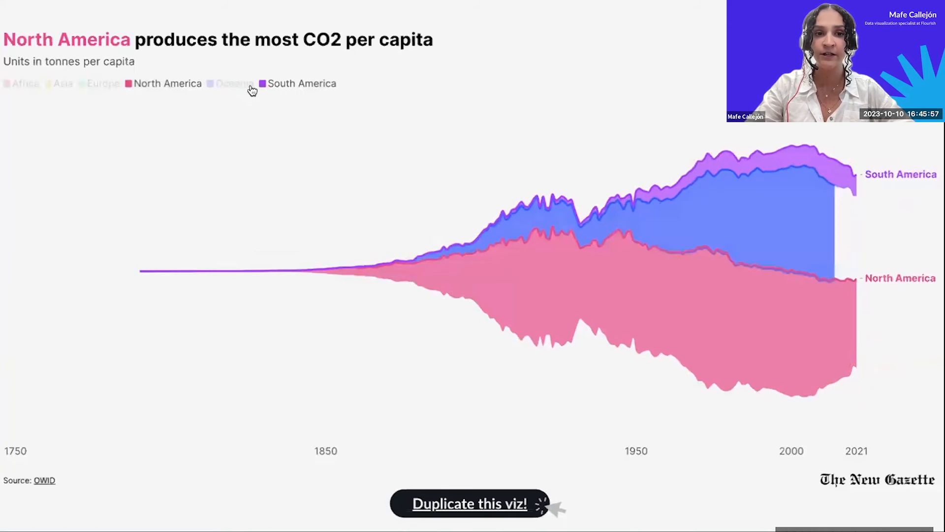
pyautogui.click(264, 87)
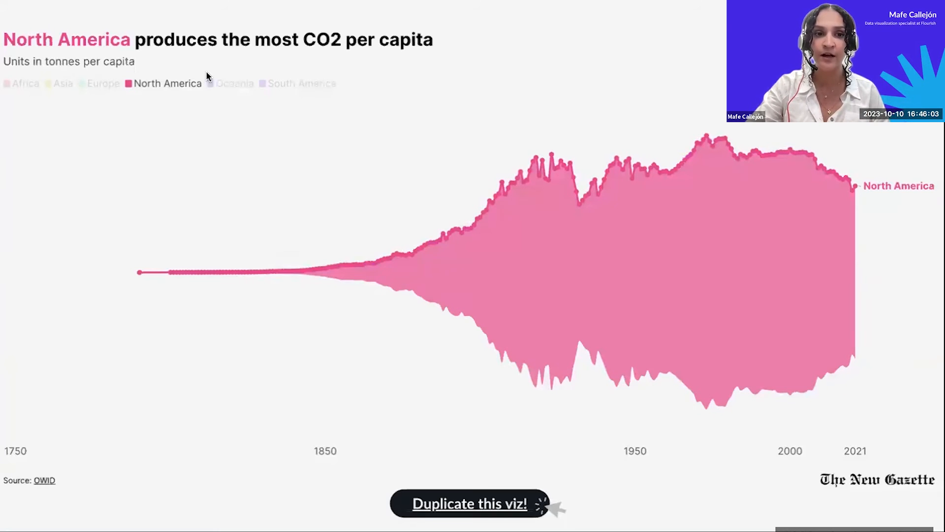
# Show Oceania, South America, Europe, Asia and Africa again in the stream chart.
pyautogui.click(211, 85)
pyautogui.click(265, 86)
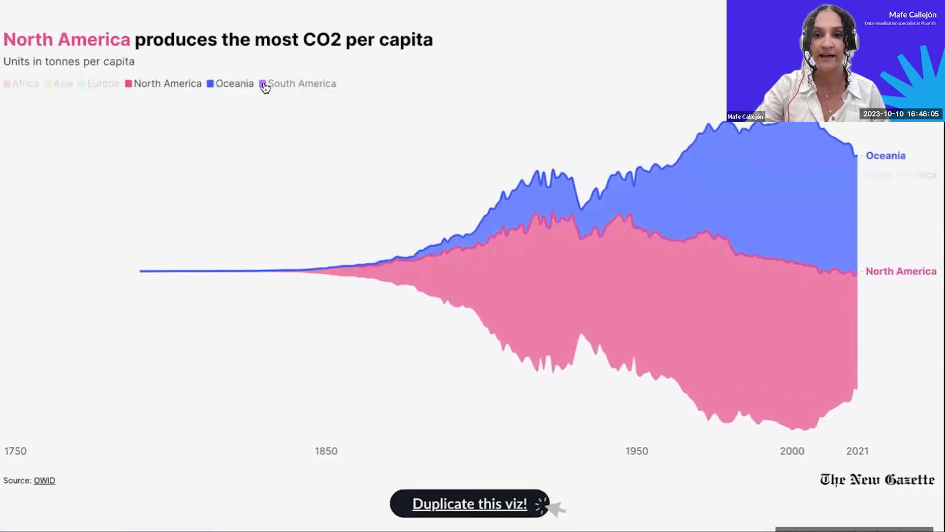
pyautogui.click(82, 85)
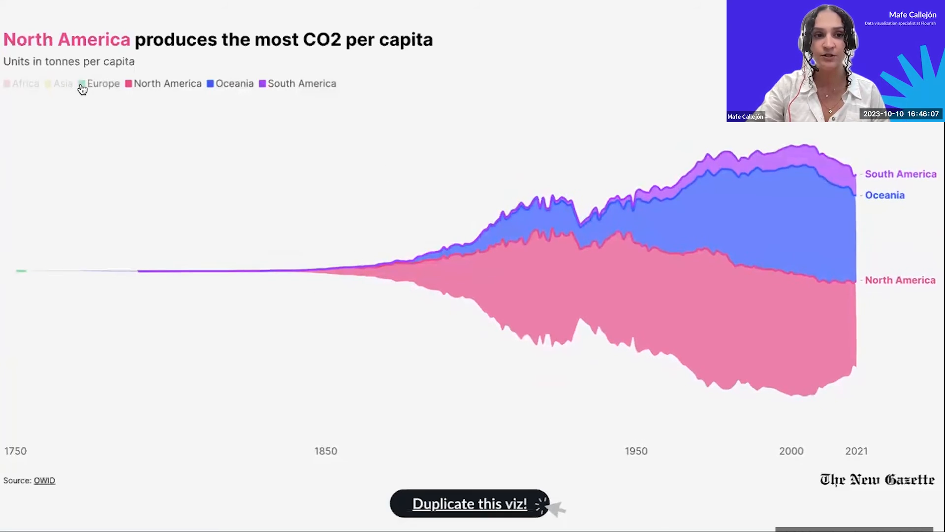
pyautogui.click(48, 86)
pyautogui.click(6, 86)
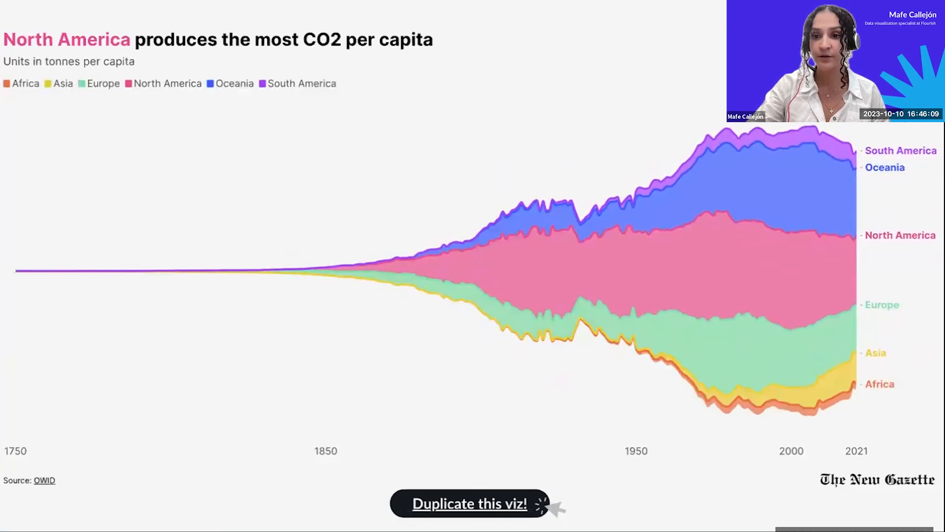
# Advance through the line chart slides comparing the full timeline with the shortened one, and inspect the North America line.
pyautogui.press('Right')
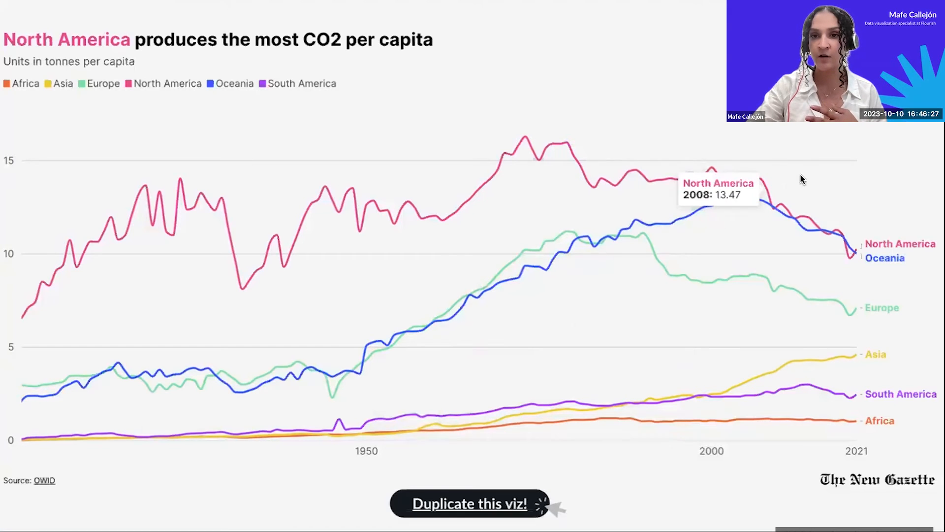
pyautogui.press('Right')
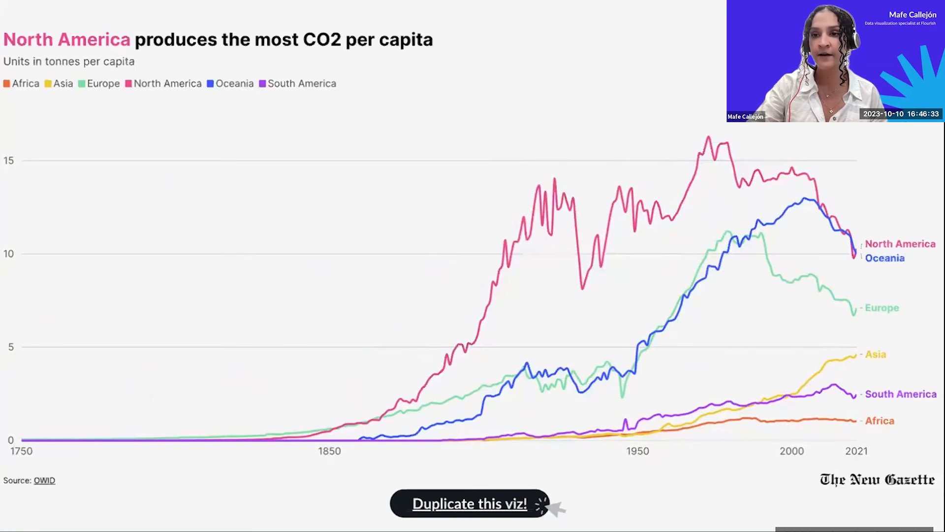
pyautogui.press('Right')
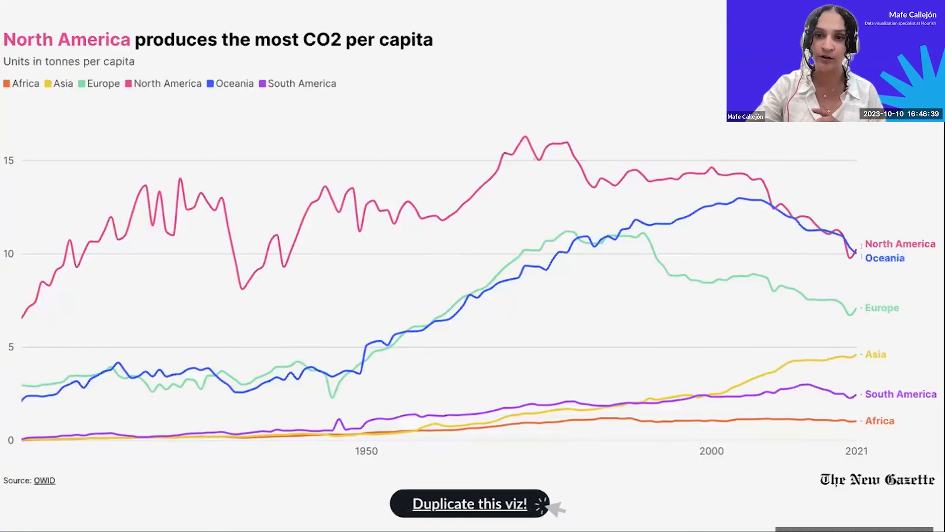
pyautogui.moveTo(634, 162)
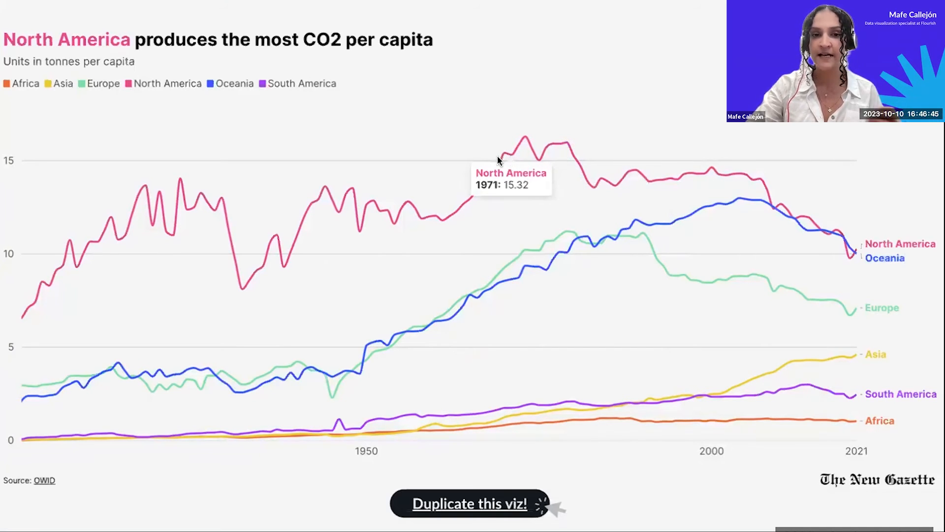
# Toggle the South America and Oceania lines off and back on in the line chart.
pyautogui.click(264, 89)
pyautogui.click(263, 86)
pyautogui.click(212, 85)
pyautogui.click(211, 84)
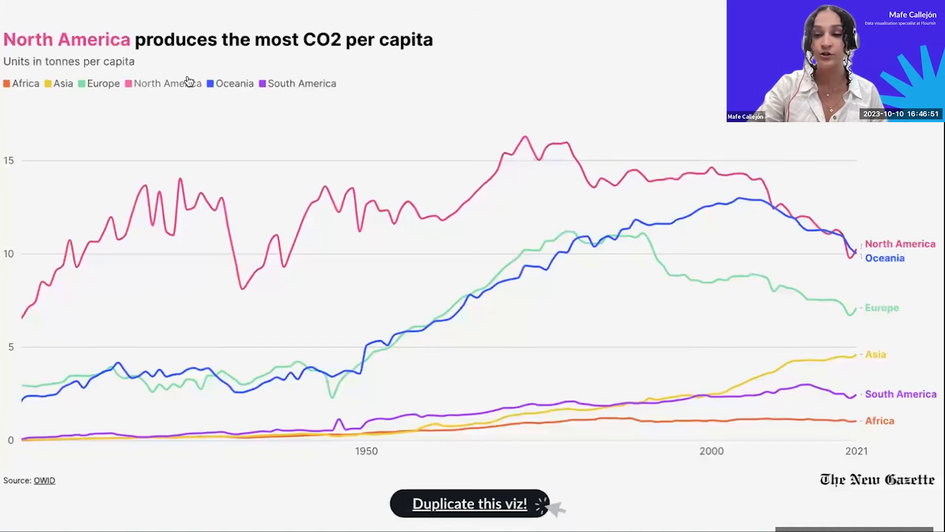
# Advance past the grid of area charts to the world emissions map and play its year timeline.
pyautogui.press('Right')
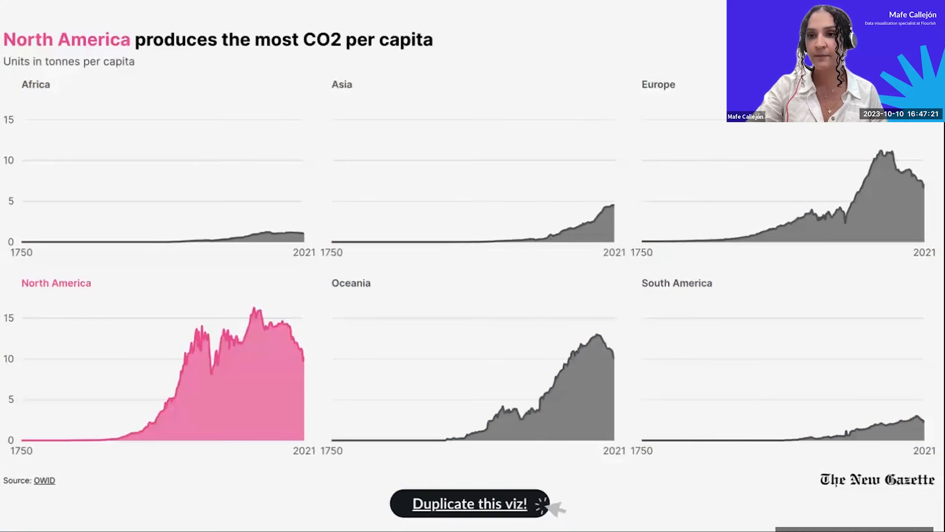
pyautogui.press('Right')
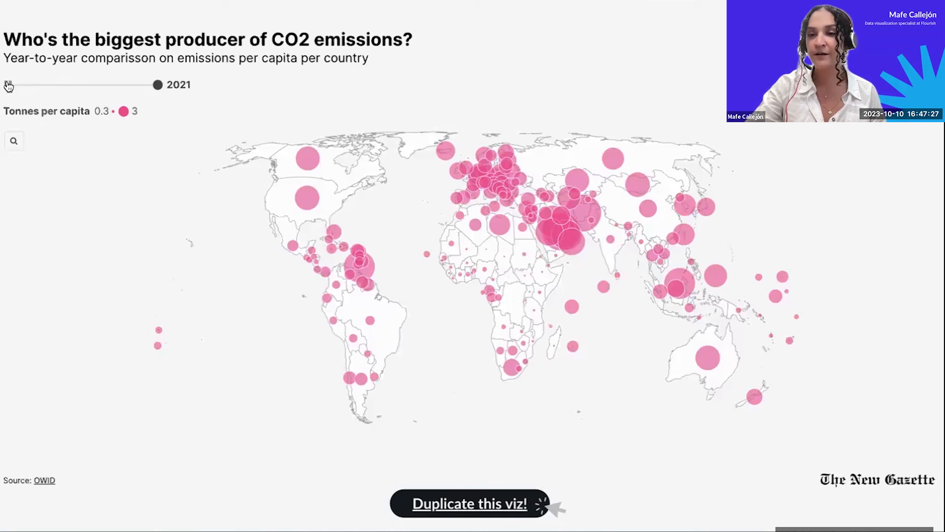
pyautogui.click(9, 86)
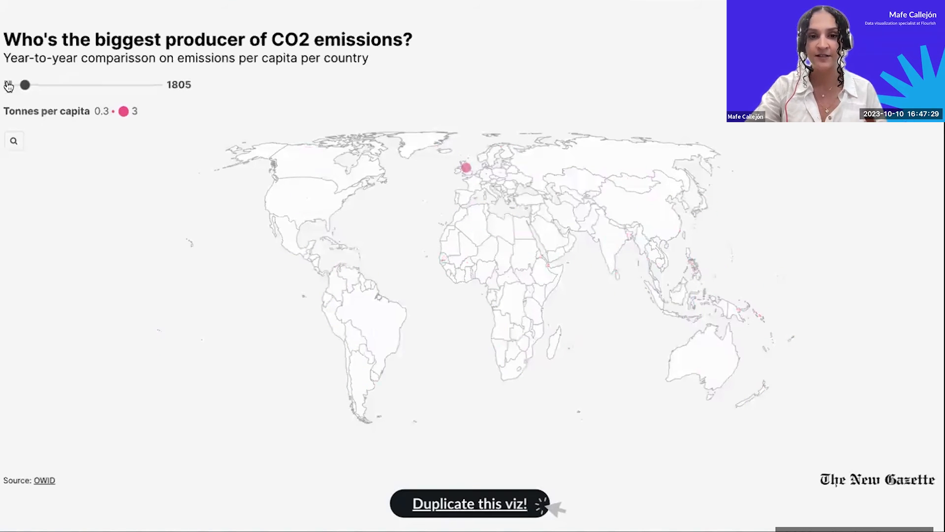
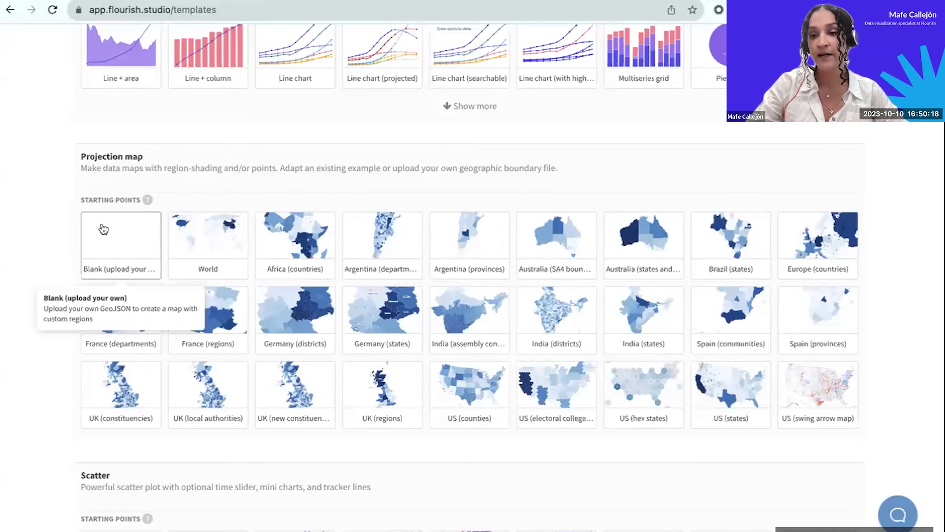
# Create a projection map from the World starting point and view its Regions and Regions geometry data sheets.
pyautogui.rightClick(187, 236)
pyautogui.click(186, 236)
pyautogui.click(187, 236)
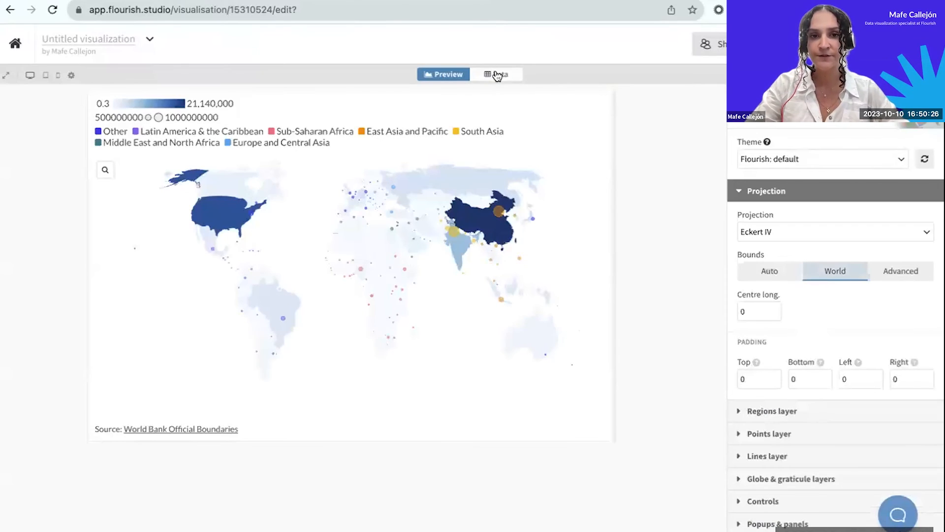
pyautogui.click(498, 76)
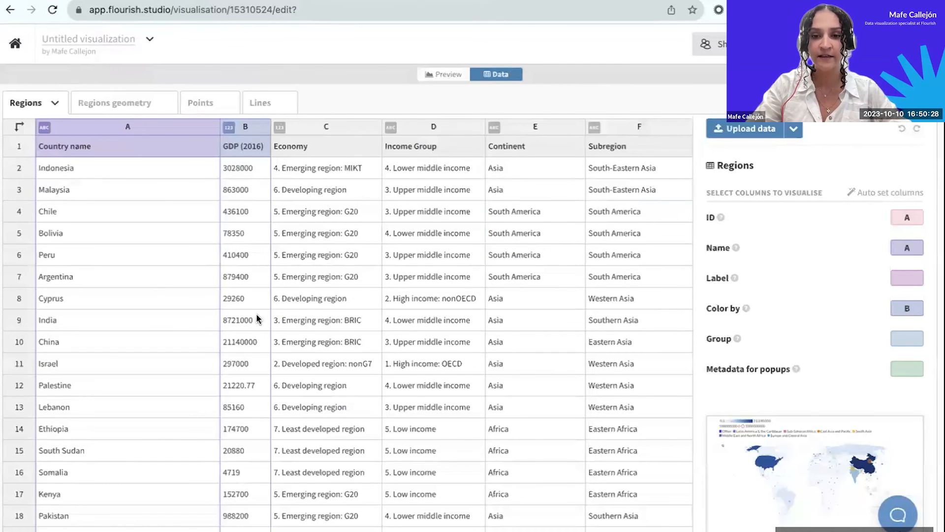
pyautogui.click(102, 101)
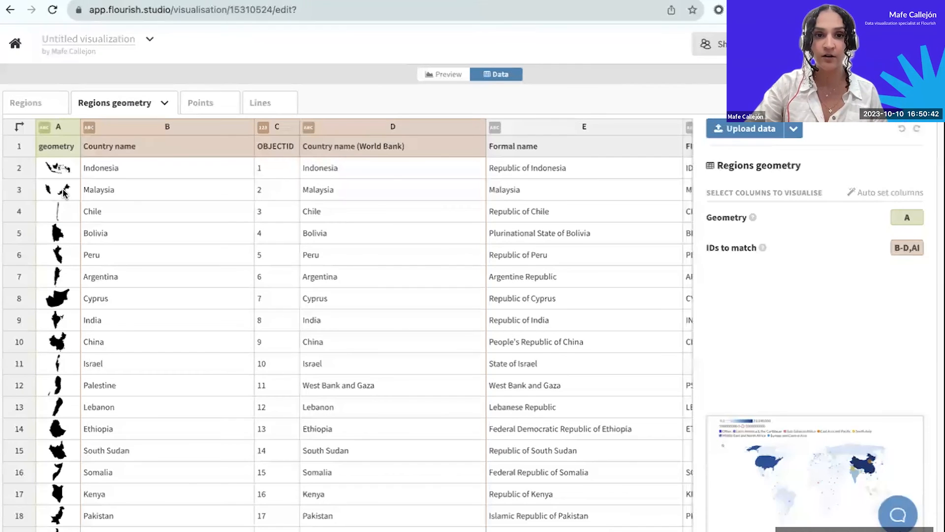
# Create a new projection map from the Blank starting point and open its empty Regions geometry data sheet.
pyautogui.click(15, 45)
pyautogui.click(133, 93)
pyautogui.scroll(-5, 115, 417)
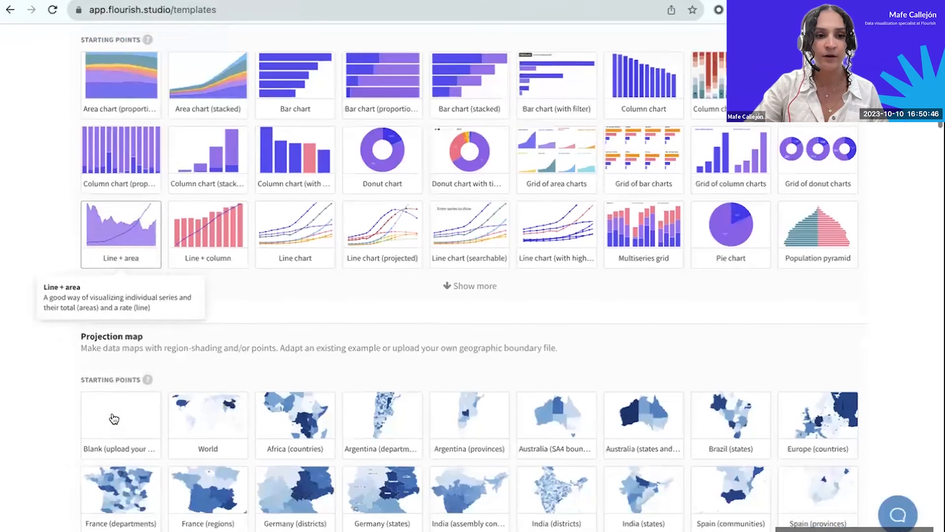
pyautogui.click(120, 417)
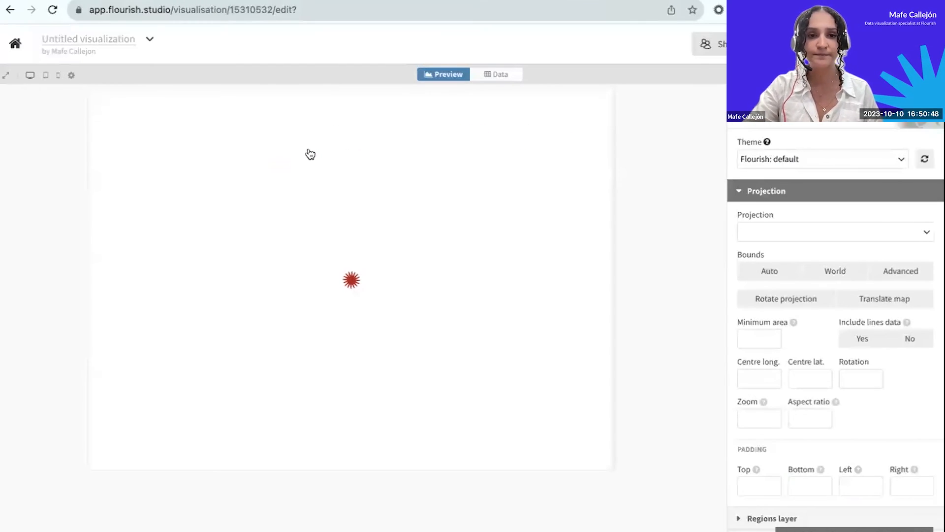
pyautogui.click(501, 77)
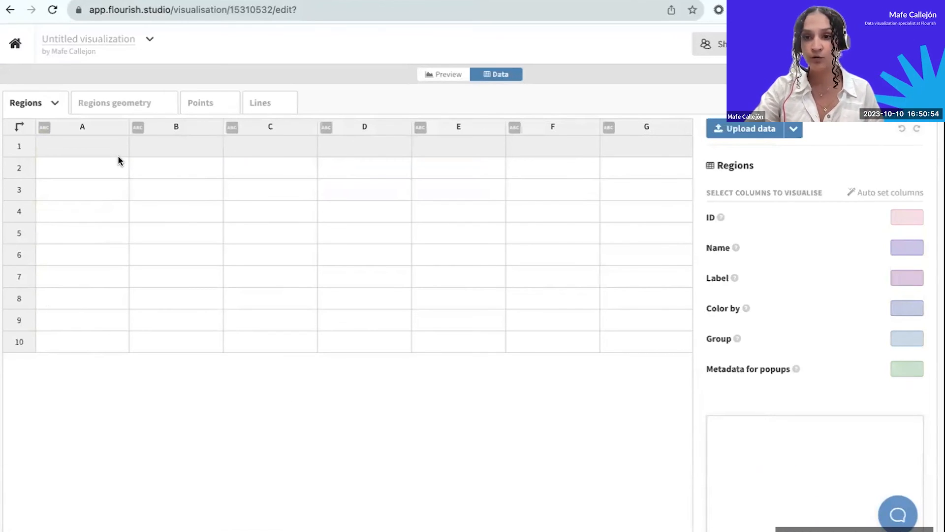
pyautogui.click(125, 111)
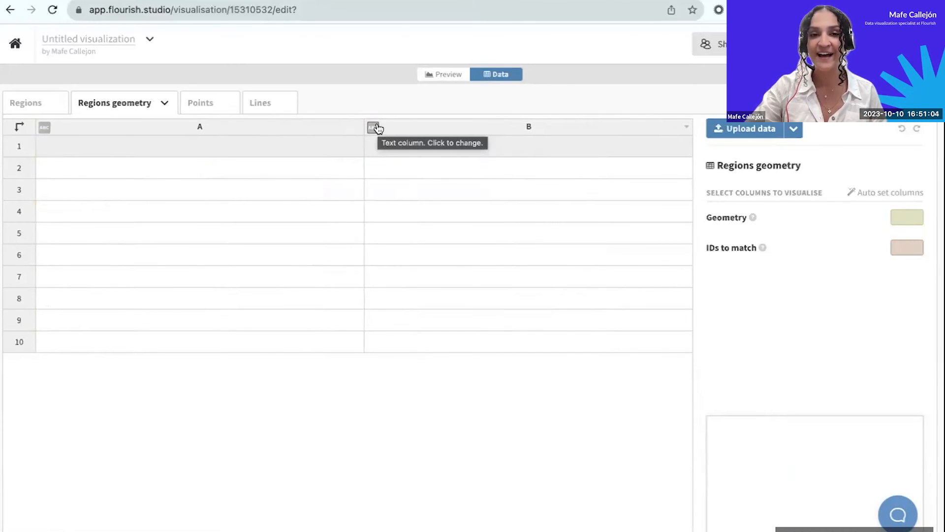
# Go to the Flourish website and open its Help and resources page at flourish.studio/resources.
pyautogui.click(404, 0)
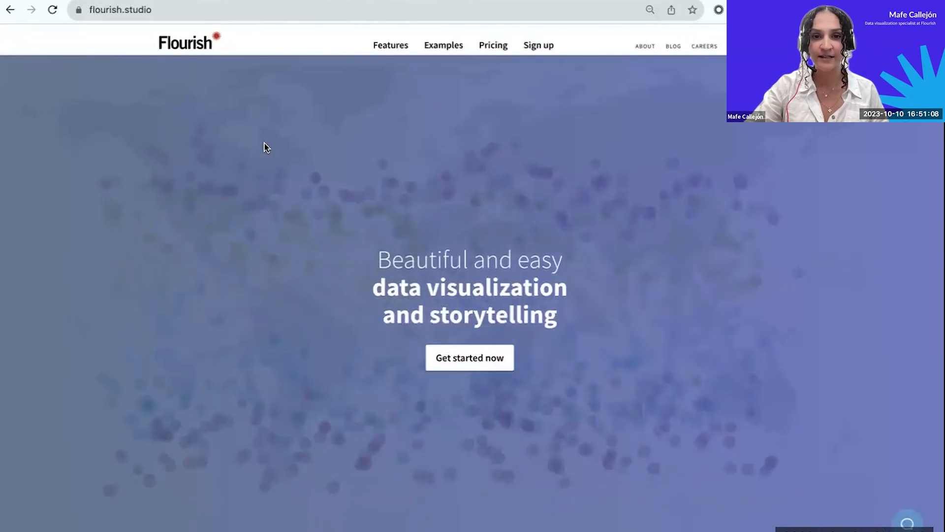
pyautogui.scroll(-6, 541, 64)
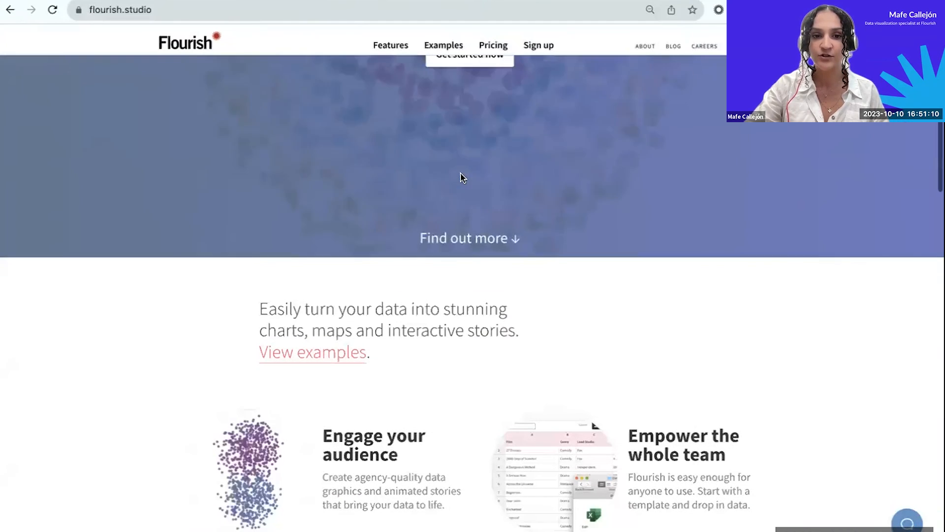
pyautogui.click(312, 10)
pyautogui.click(312, 10)
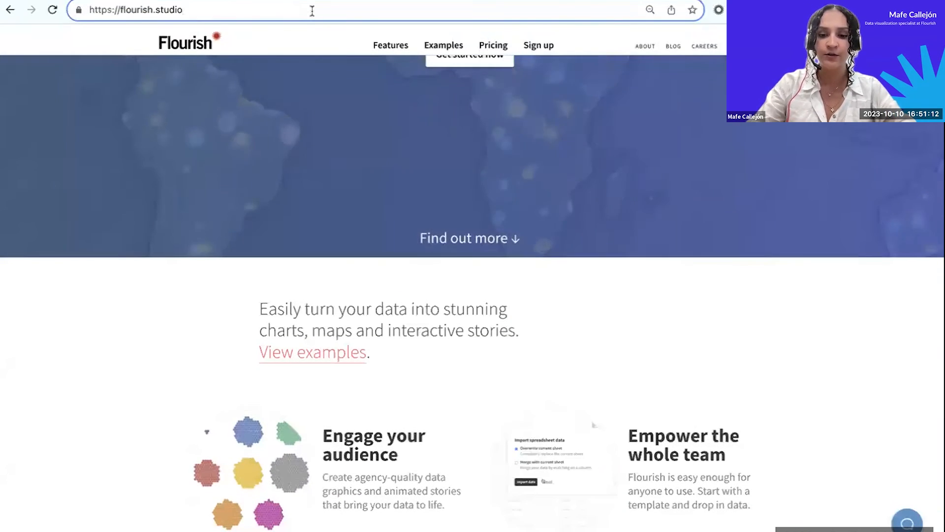
pyautogui.write('/reso')
pyautogui.press('Right')
pyautogui.press('BackSpace')
pyautogui.press('BackSpace')
pyautogui.press('BackSpace')
pyautogui.press('BackSpace')
pyautogui.press('BackSpace')
pyautogui.press('BackSpace')
pyautogui.press('BackSpace')
pyautogui.press('BackSpace')
pyautogui.press('BackSpace')
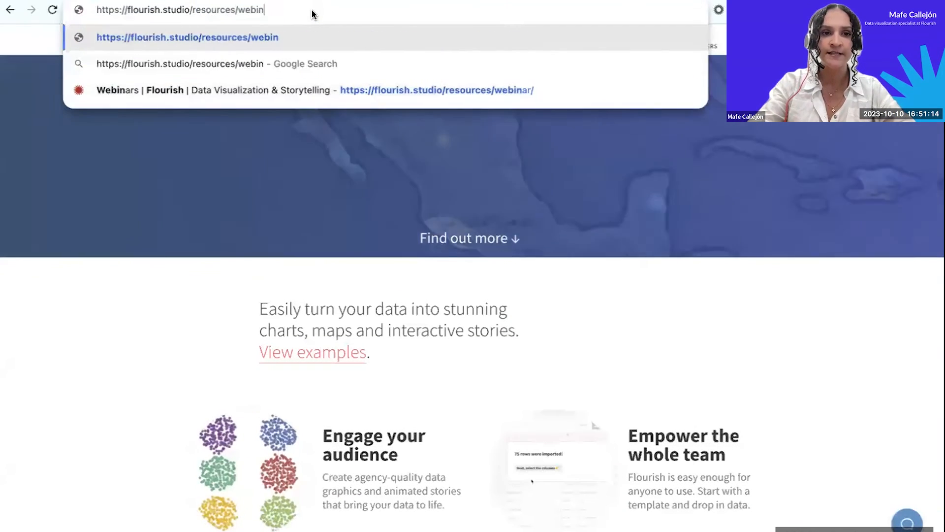
pyautogui.press('Return')
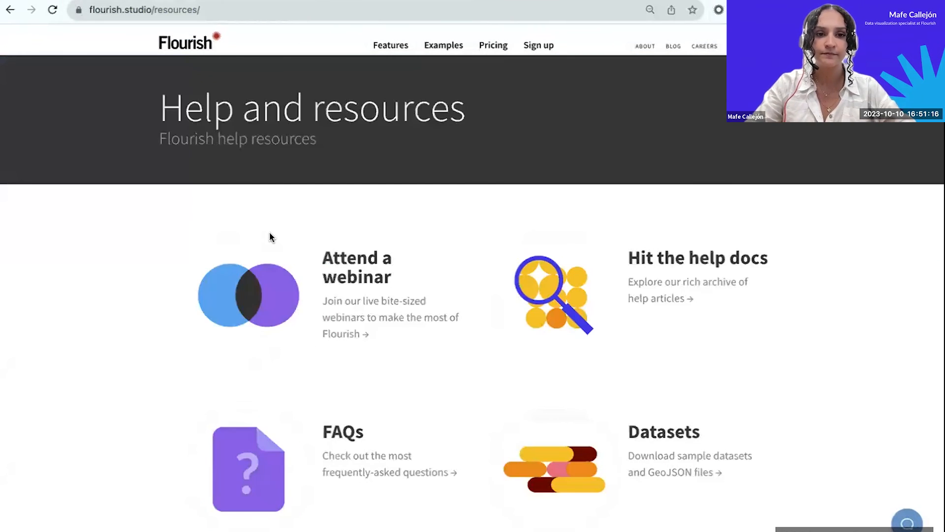
# Open the Datasets resource page and find the world map of downloadable GeoJSON files.
pyautogui.scroll(-2, 635, 297)
pyautogui.click(640, 365)
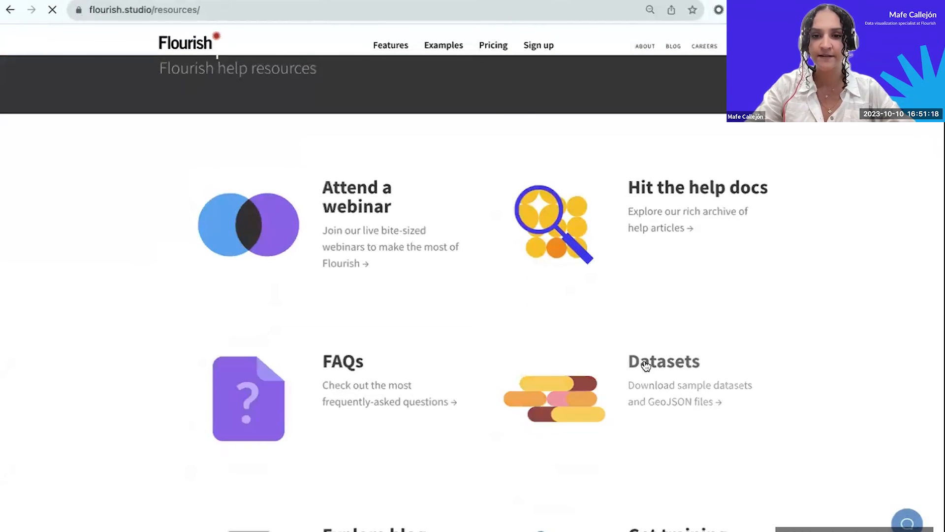
pyautogui.scroll(-1, 454, 365)
pyautogui.scroll(-2, 455, 365)
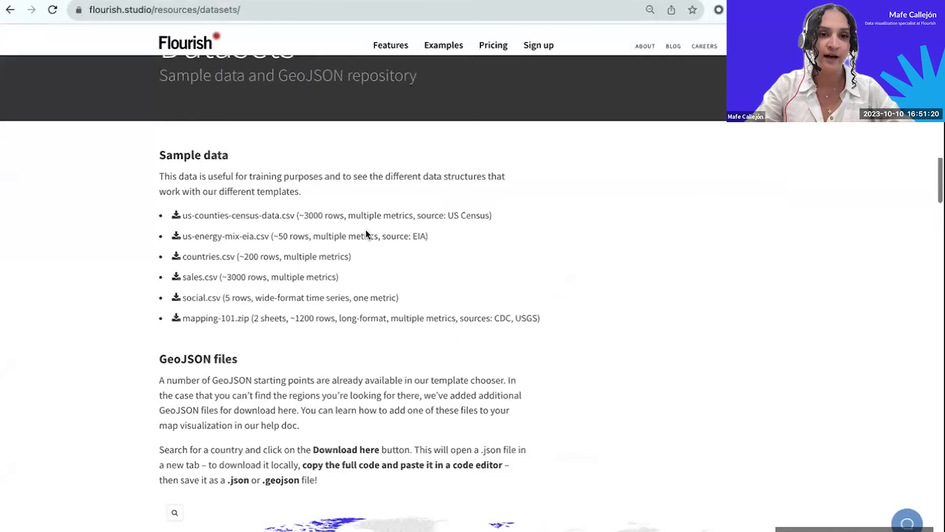
pyautogui.scroll(-2, 382, 309)
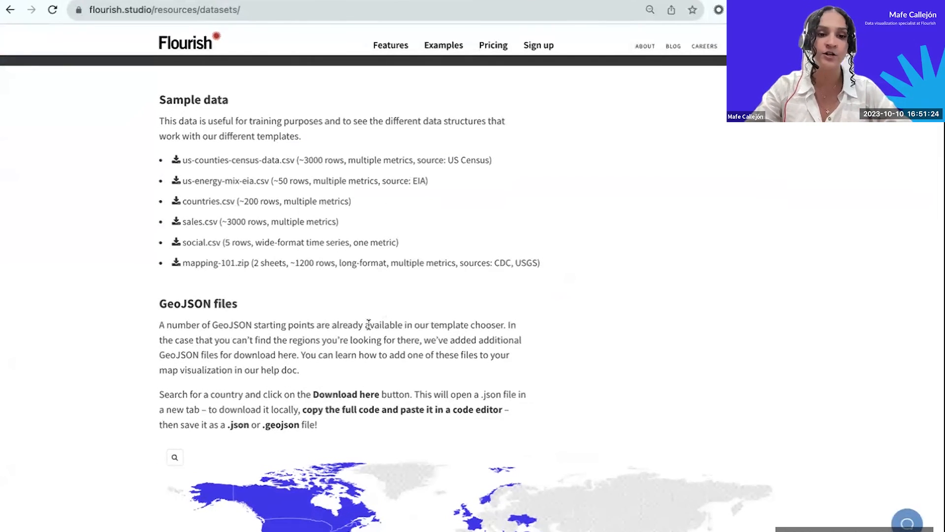
pyautogui.scroll(-7, 382, 308)
pyautogui.scroll(-2, 227, 445)
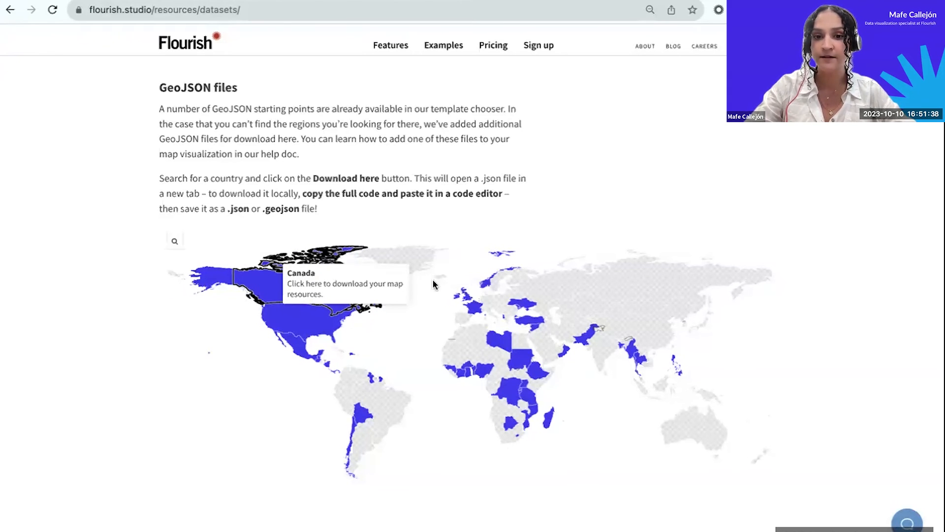
# Review the GeoJSON files for the United Kingdom and save the London postcode districts file, uk-london-district-postcodes, in the webinars folder.
pyautogui.click(467, 295)
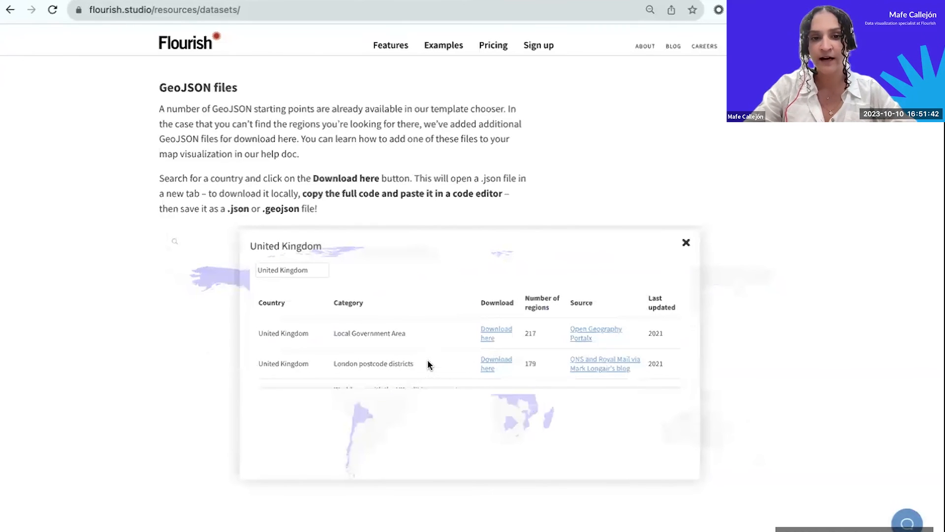
pyautogui.scroll(-1, 428, 364)
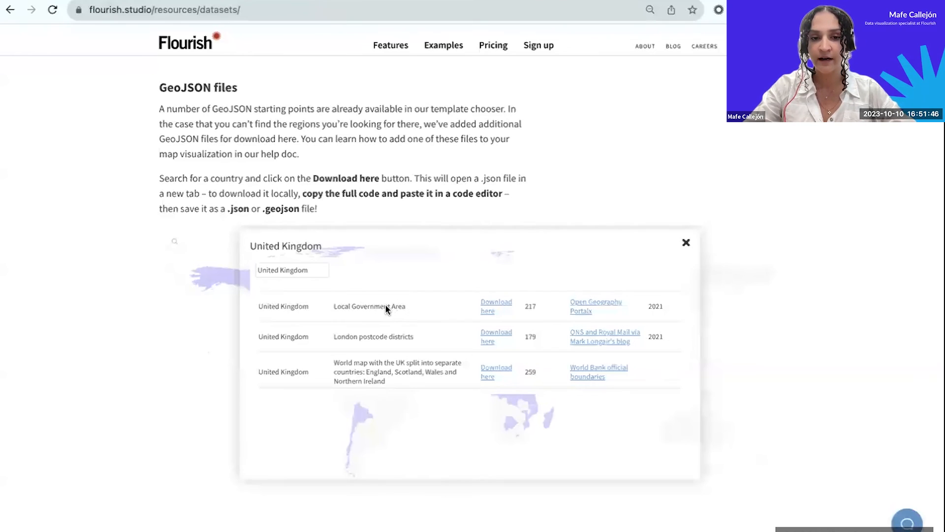
pyautogui.scroll(-1, 379, 315)
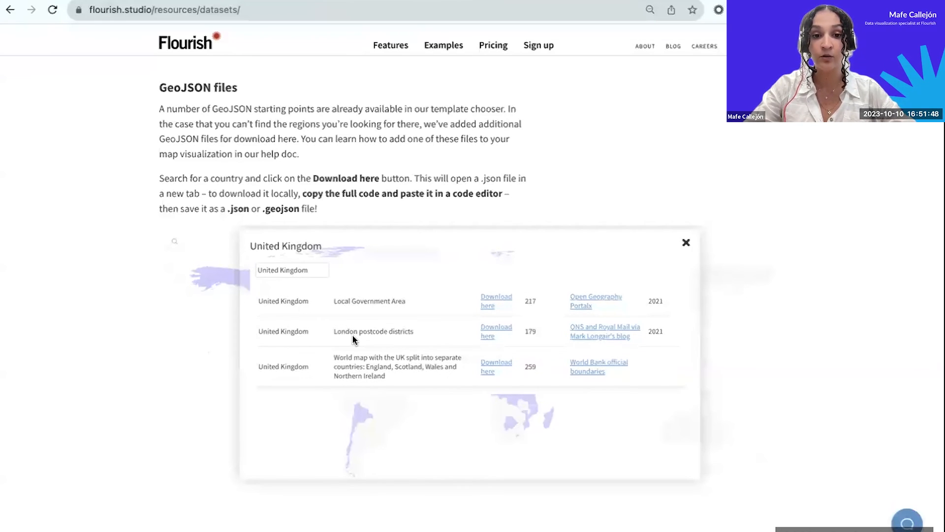
pyautogui.scroll(-1, 379, 348)
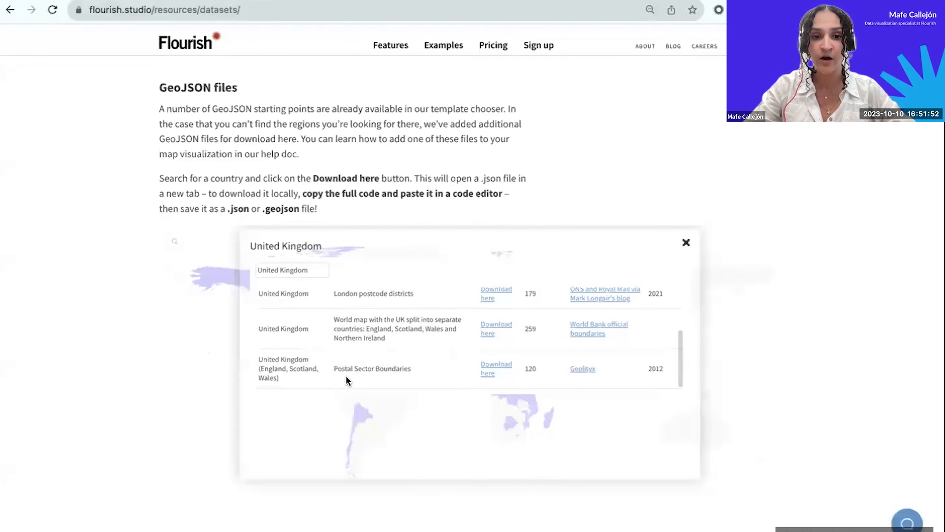
pyautogui.scroll(2, 419, 367)
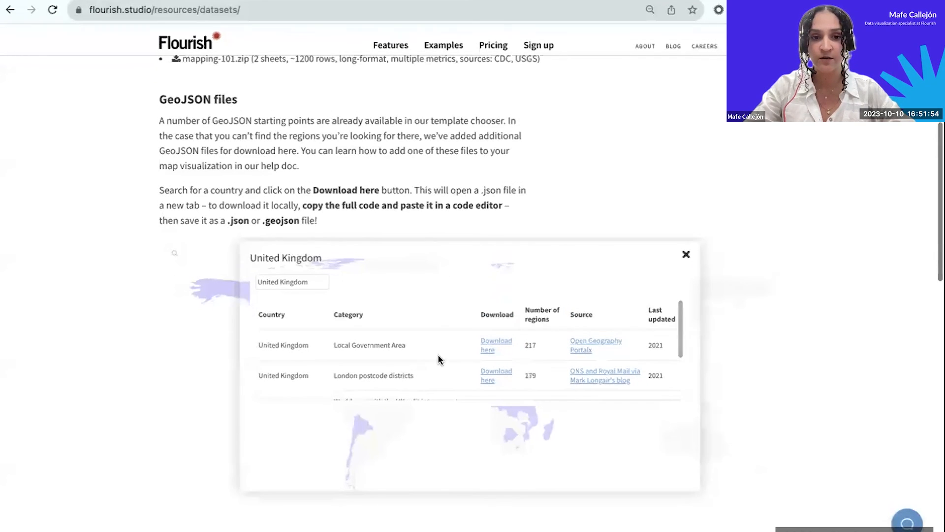
pyautogui.scroll(-1, 477, 358)
pyautogui.click(489, 351)
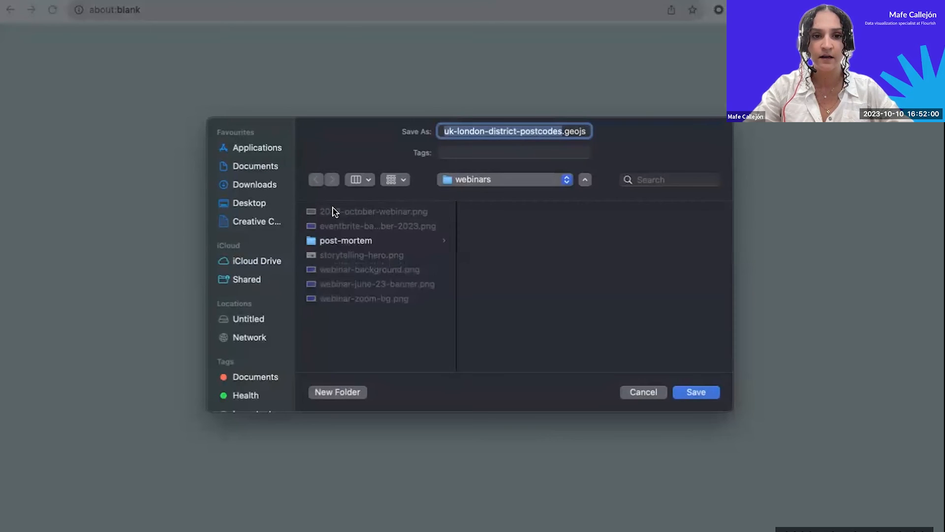
pyautogui.click(694, 393)
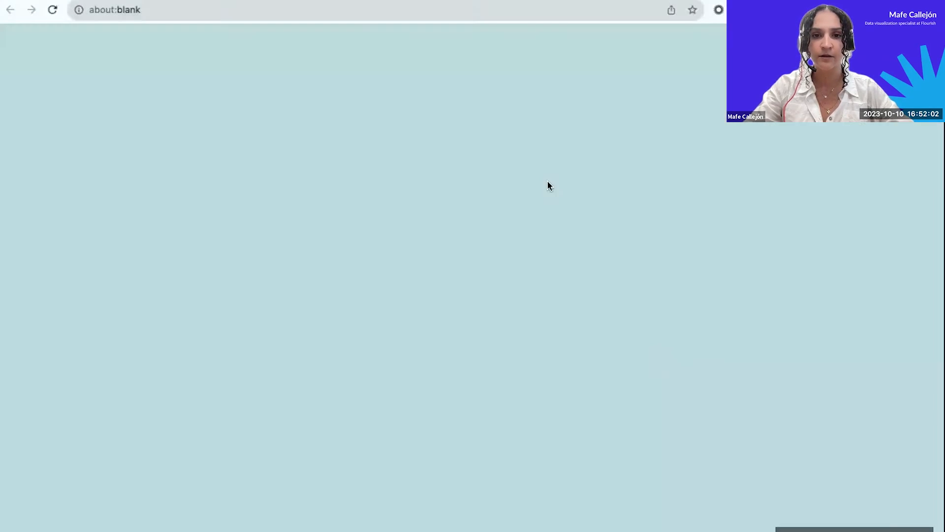
# Return to the blank projection map and import uk-london-district-postcodes.geojson into the Regions geometry sheet.
pyautogui.hotkey('ctrl', 'shift', 'Tab')
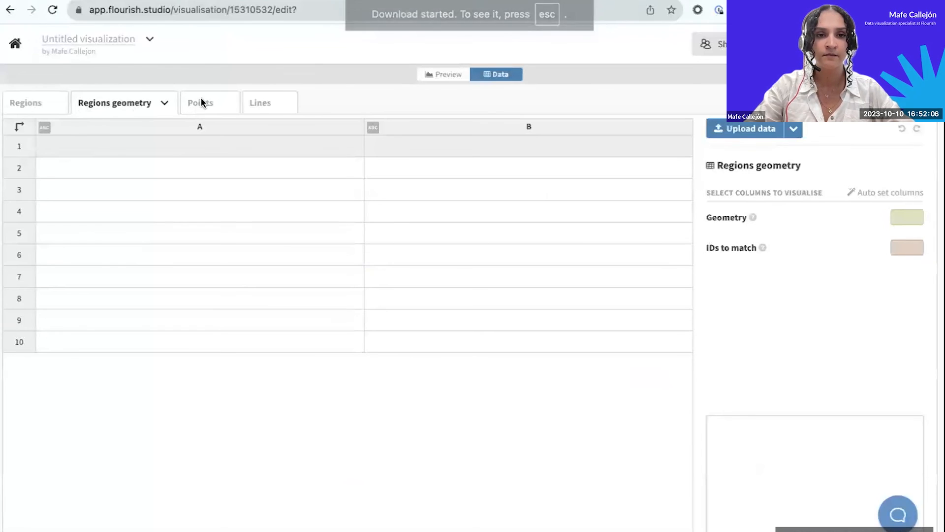
pyautogui.click(729, 130)
pyautogui.click(494, 139)
pyautogui.click(480, 237)
pyautogui.doubleClick(298, 227)
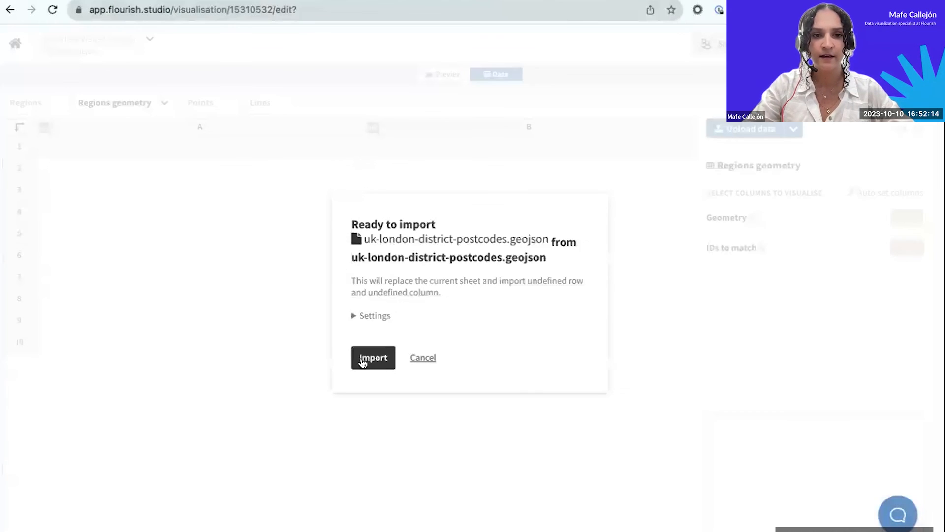
pyautogui.click(363, 363)
pyautogui.click(374, 313)
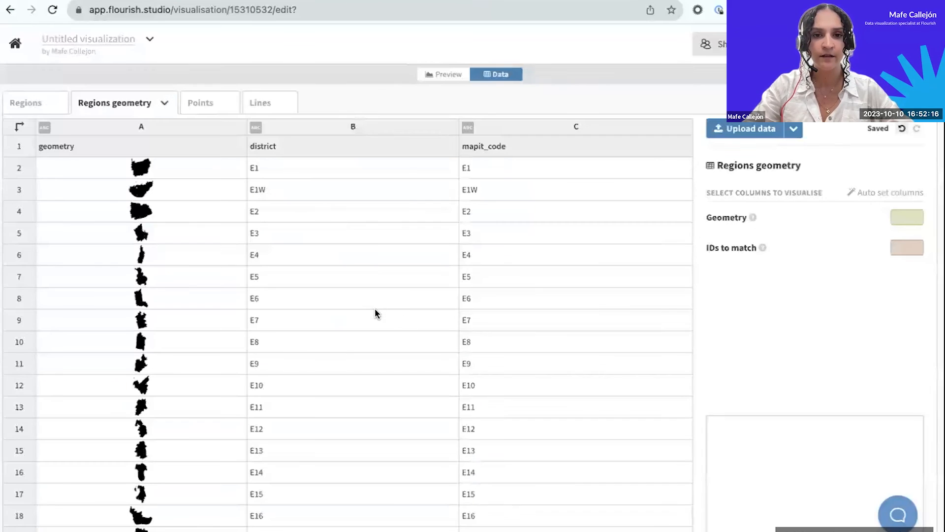
# Review the imported geometry, district and mapit_code columns, and assign column A to Geometry and column B to IDs to match.
pyautogui.click(140, 128)
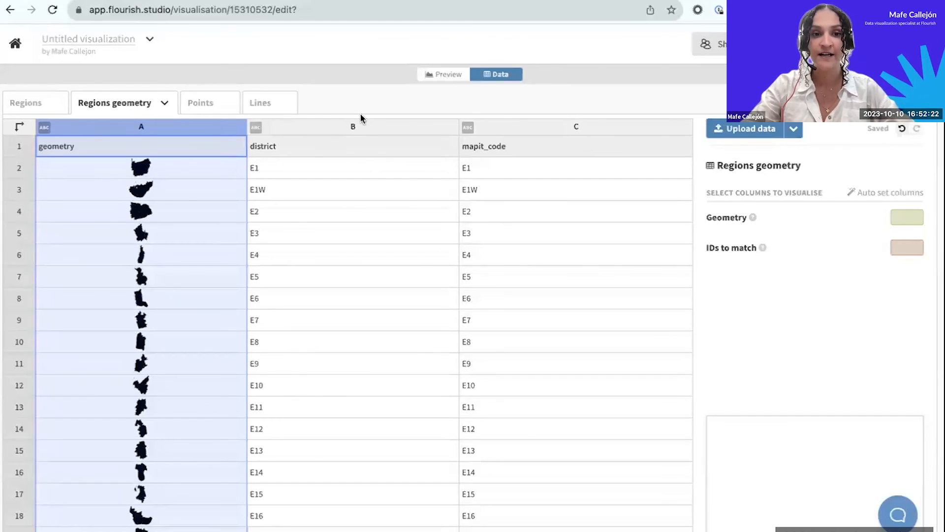
pyautogui.click(342, 131)
pyautogui.click(502, 126)
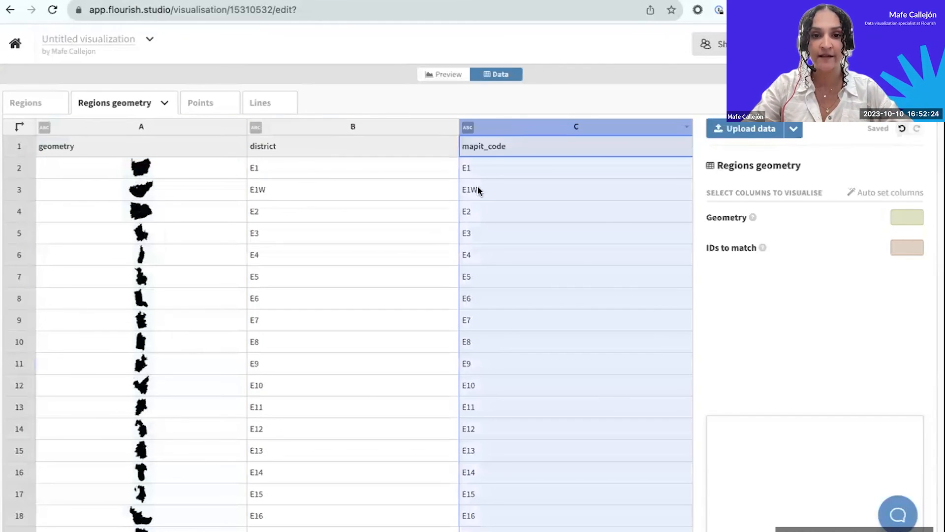
pyautogui.scroll(-3, 354, 286)
pyautogui.scroll(3, 354, 286)
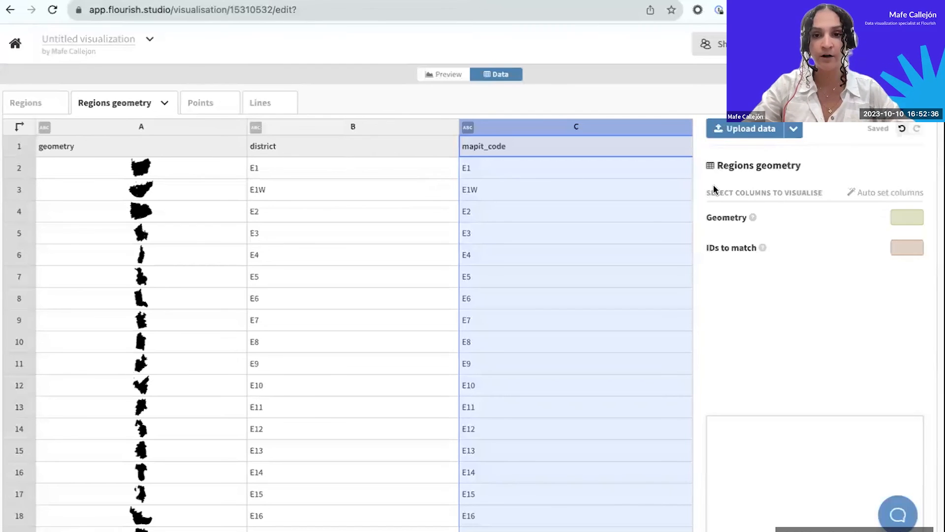
pyautogui.click(914, 220)
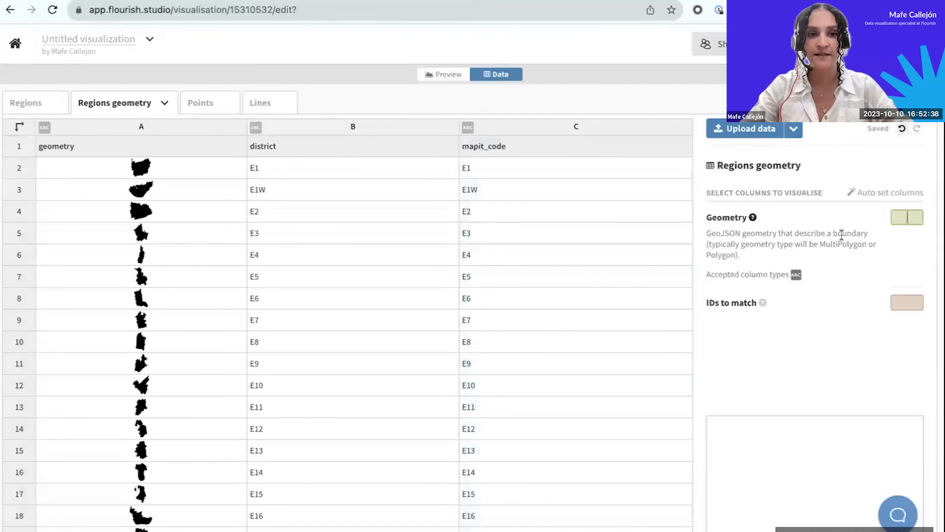
pyautogui.write('A')
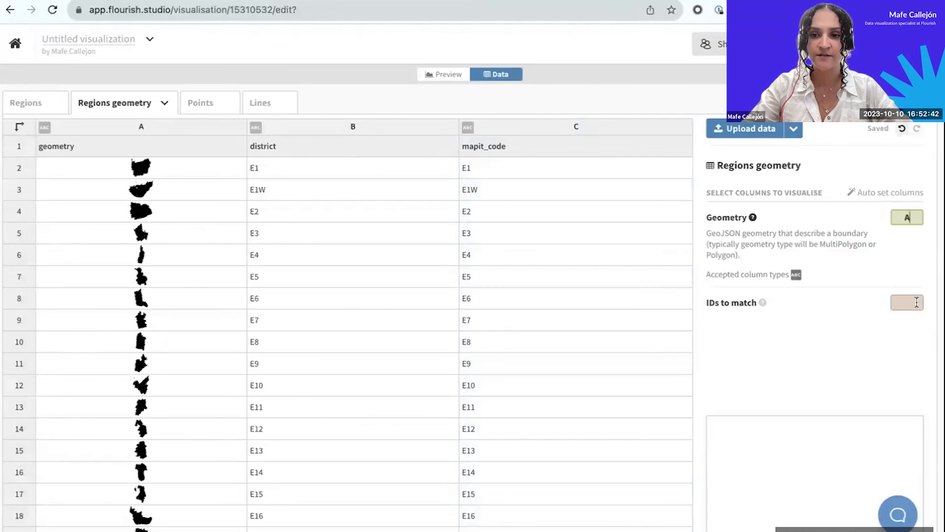
pyautogui.click(912, 302)
pyautogui.write('B')
# Copy the district column B from the Regions geometry sheet into the Regions sheet, starting at the first cell of column A.
pyautogui.click(331, 132)
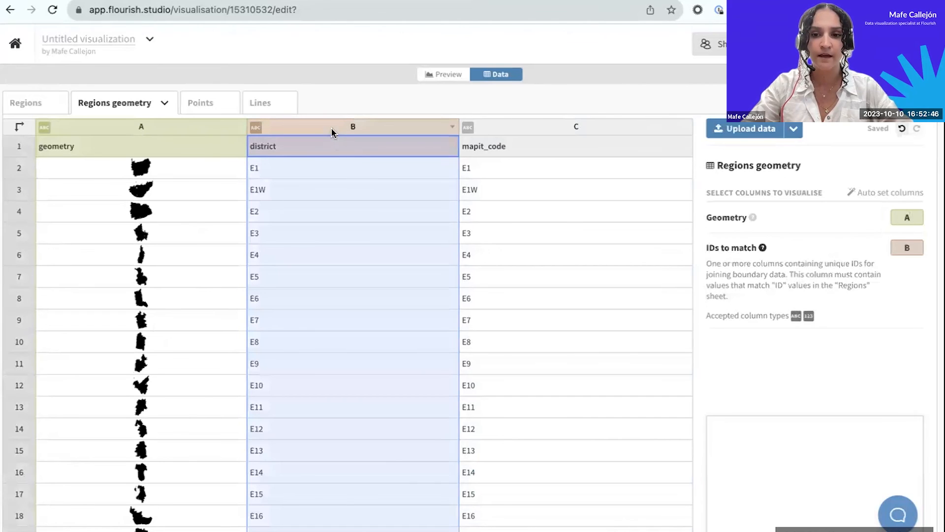
pyautogui.click(45, 112)
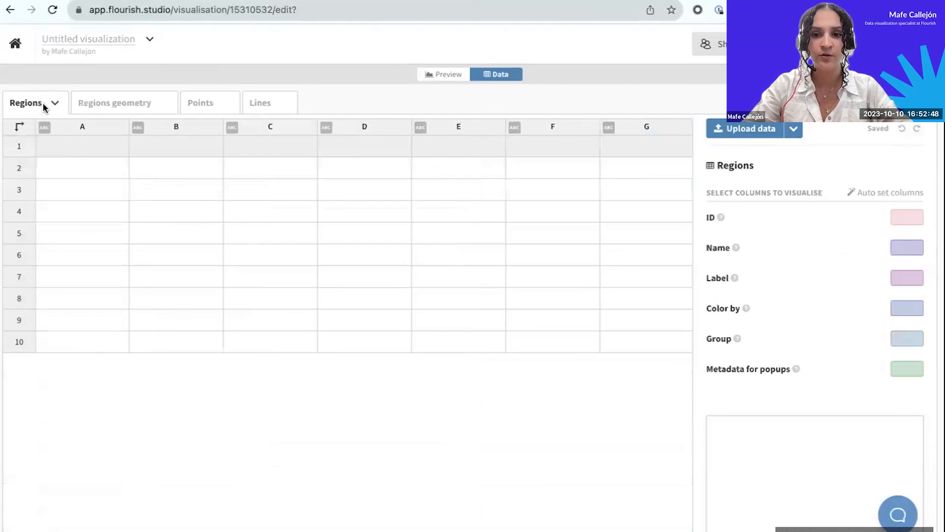
pyautogui.click(66, 151)
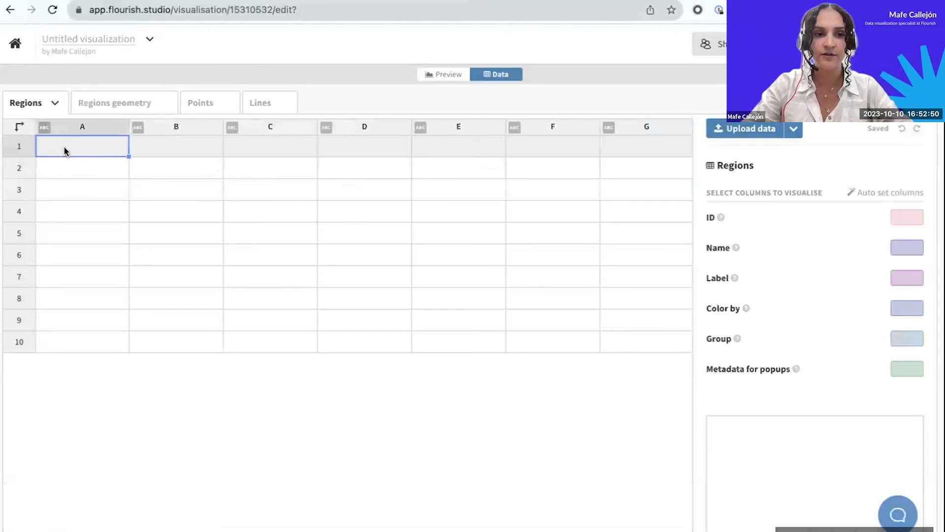
pyautogui.hotkey('ctrl', 'v')
# Assign column A of the Regions sheet to both ID and Name.
pyautogui.click(917, 220)
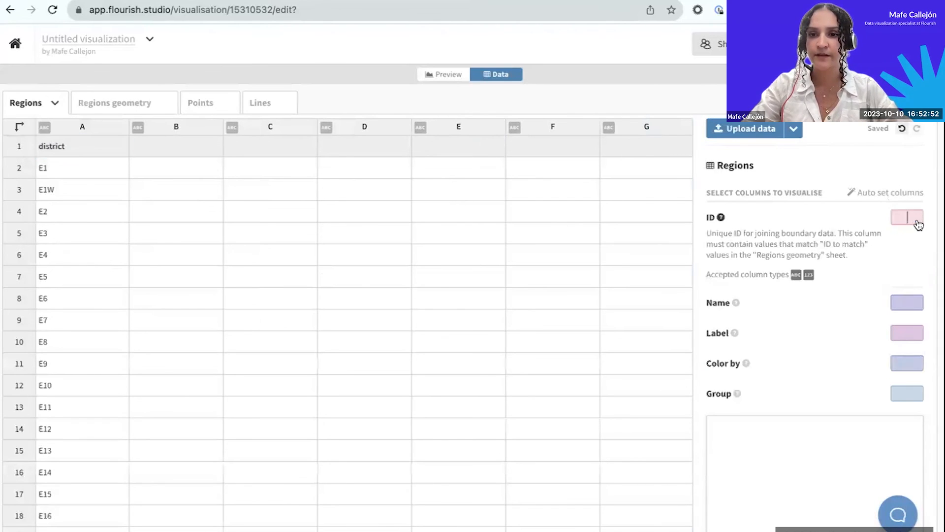
pyautogui.write('A')
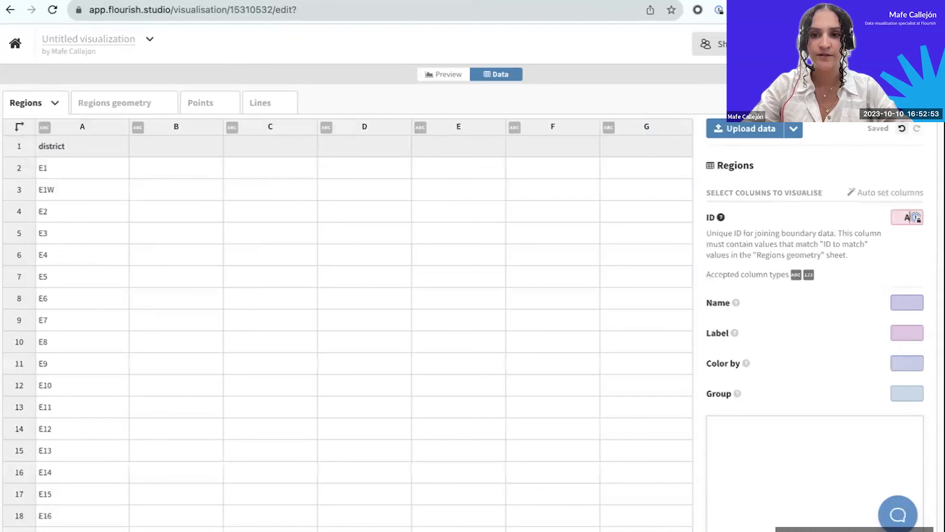
pyautogui.click(898, 305)
pyautogui.write('A')
pyautogui.click(901, 311)
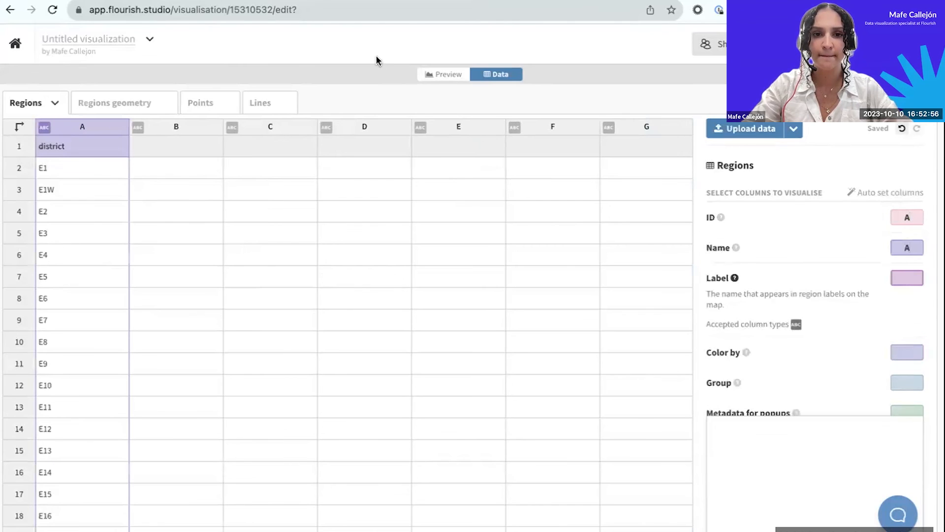
# Preview the London map and set its projection bounds to Auto.
pyautogui.click(449, 75)
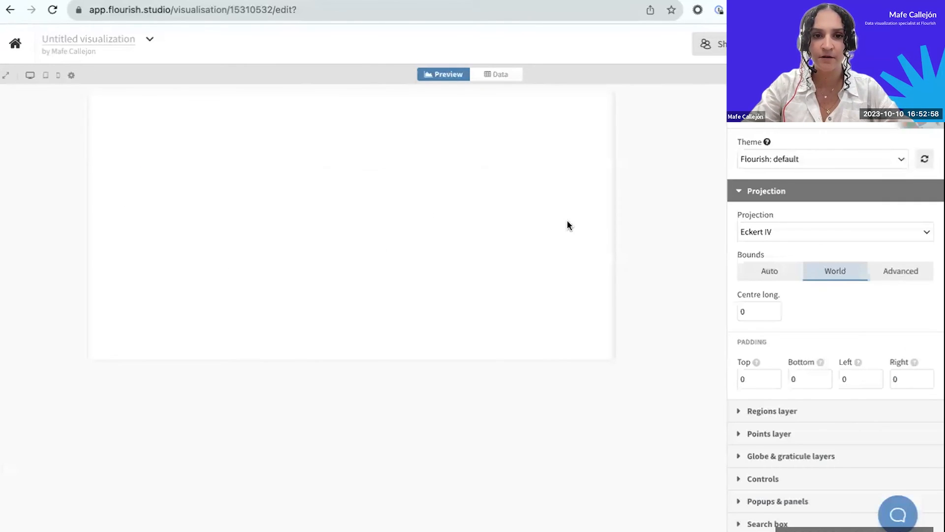
pyautogui.click(762, 269)
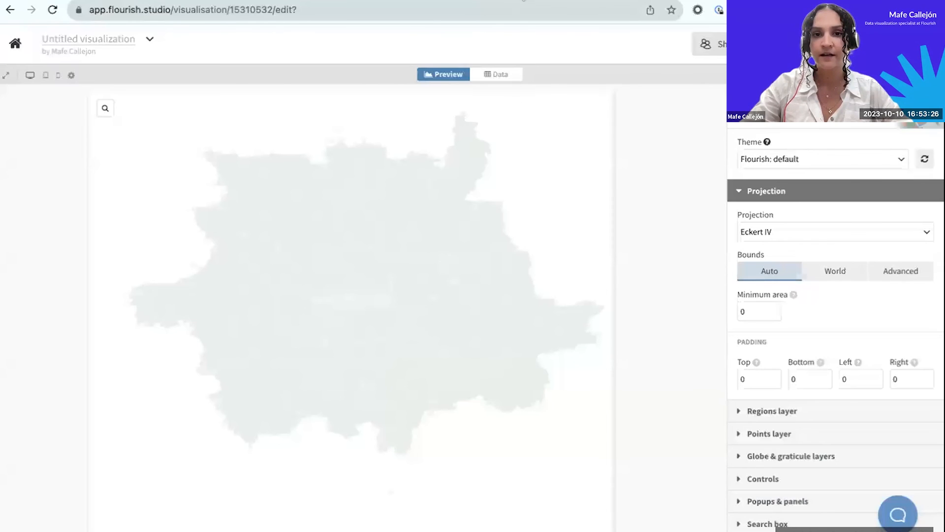
pyautogui.hotkey('ctrl', 'Left')
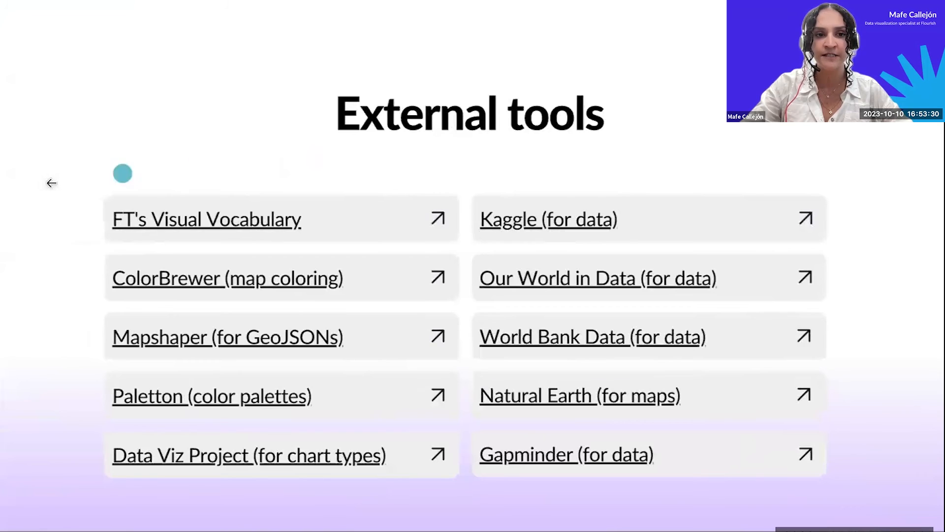
pyautogui.click(34, 177)
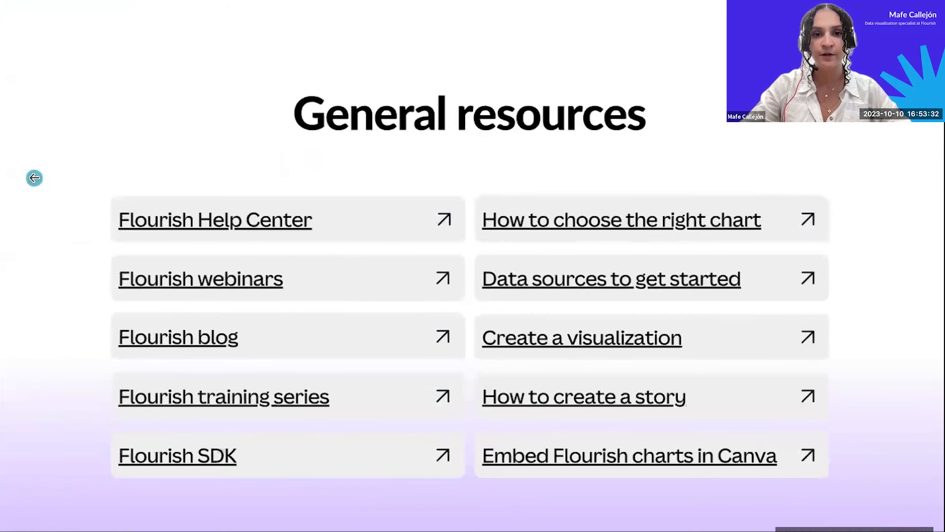
pyautogui.click(34, 178)
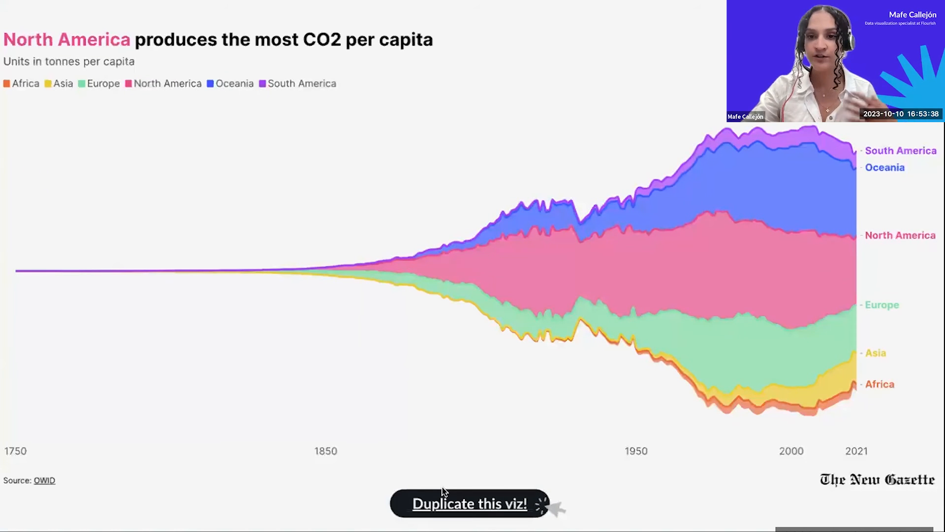
pyautogui.click(456, 503)
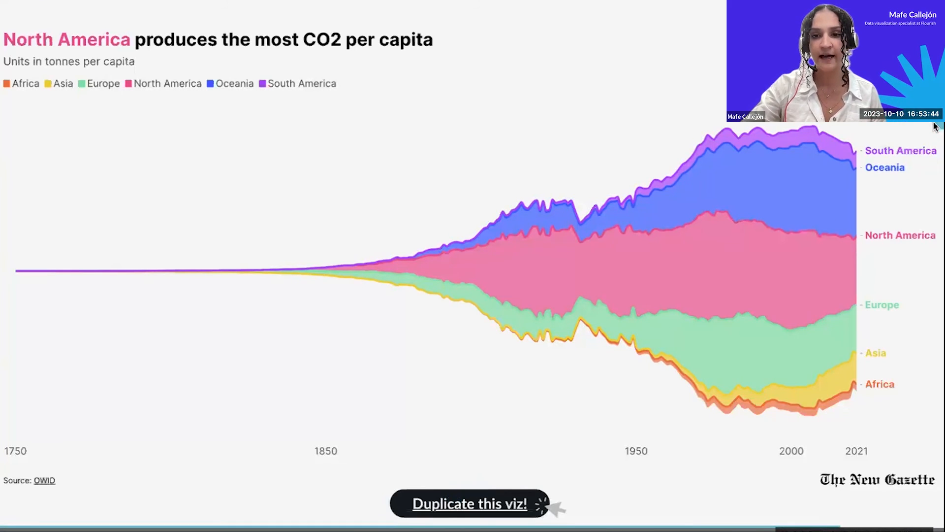
pyautogui.moveTo(765, 173)
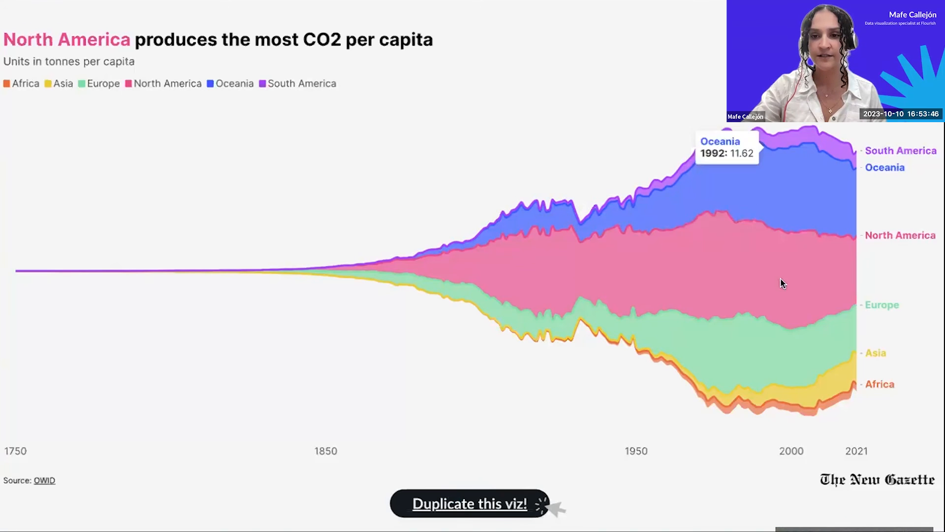
pyautogui.click(923, 499)
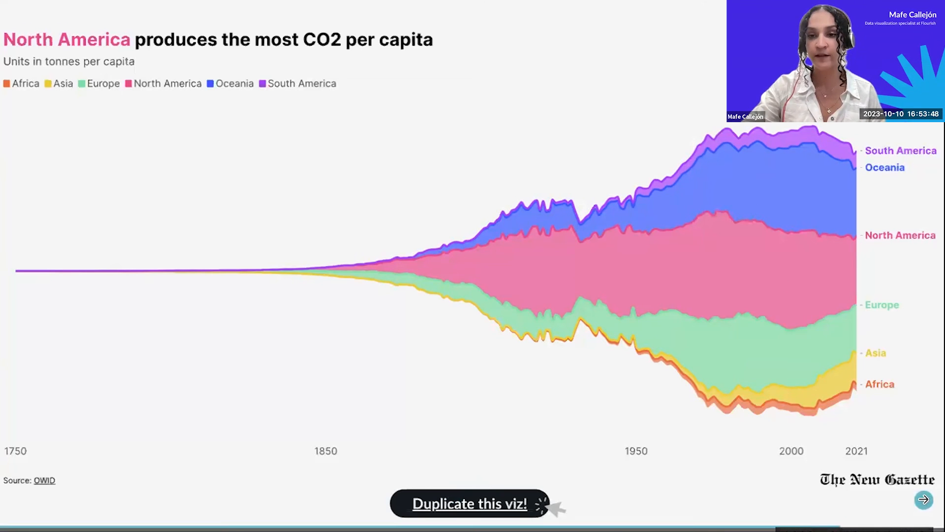
pyautogui.click(924, 499)
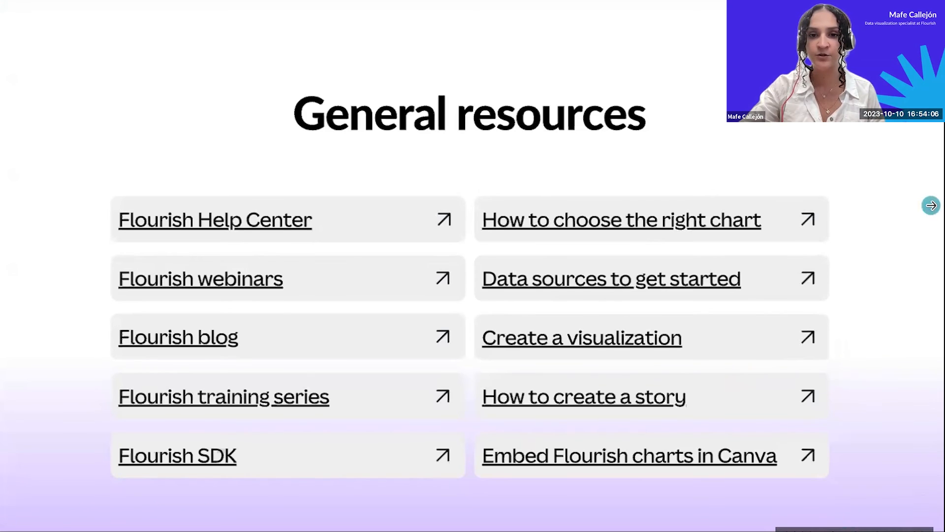
pyautogui.click(931, 205)
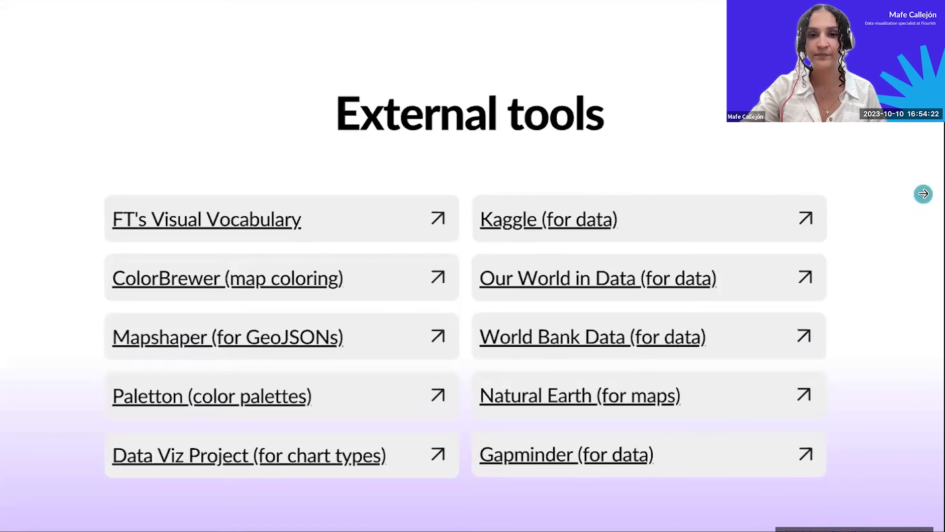
pyautogui.click(923, 193)
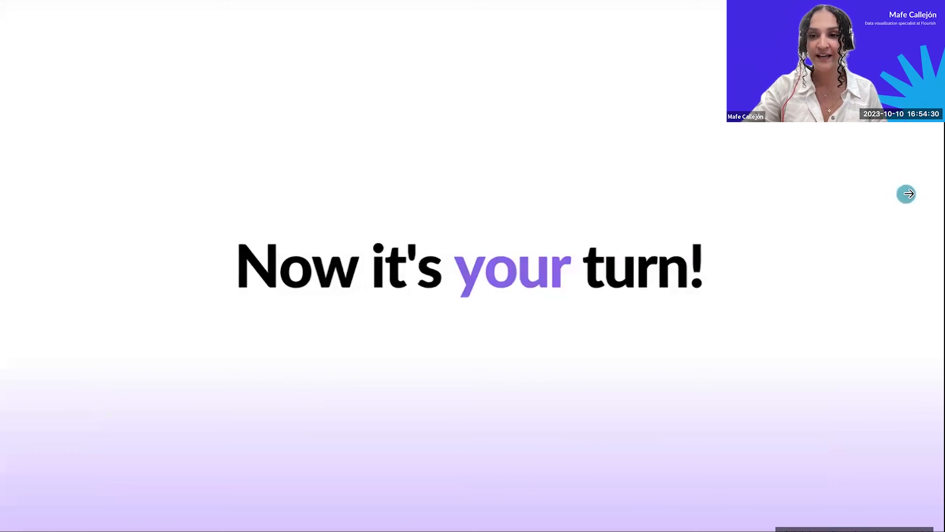
pyautogui.click(914, 195)
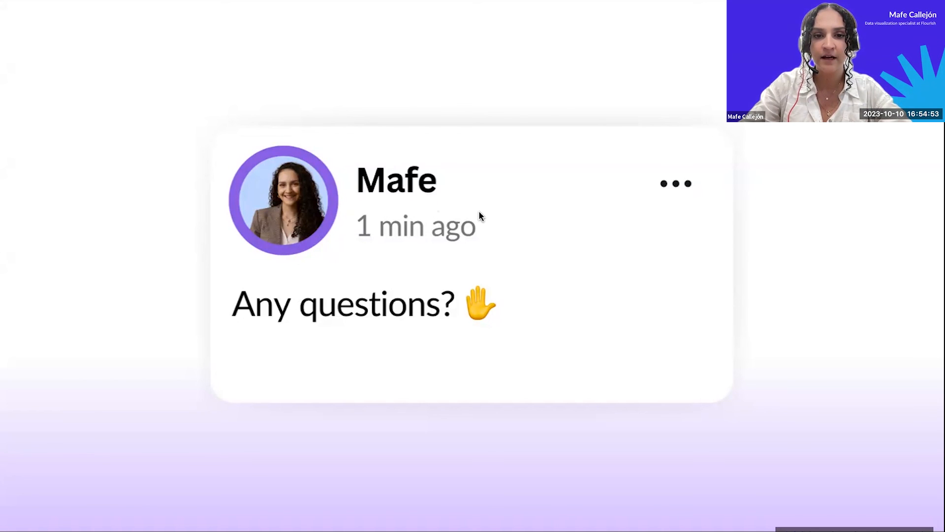
pyautogui.click(811, 142)
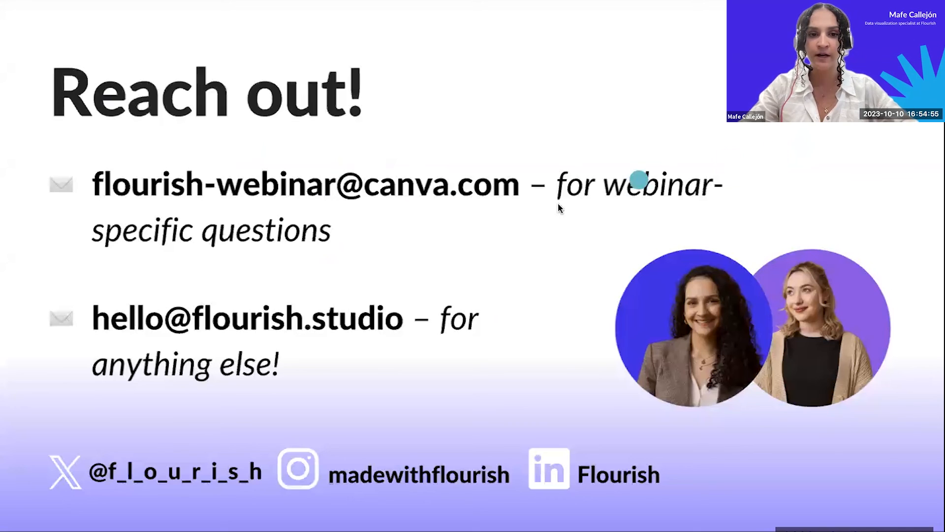
pyautogui.click(33, 148)
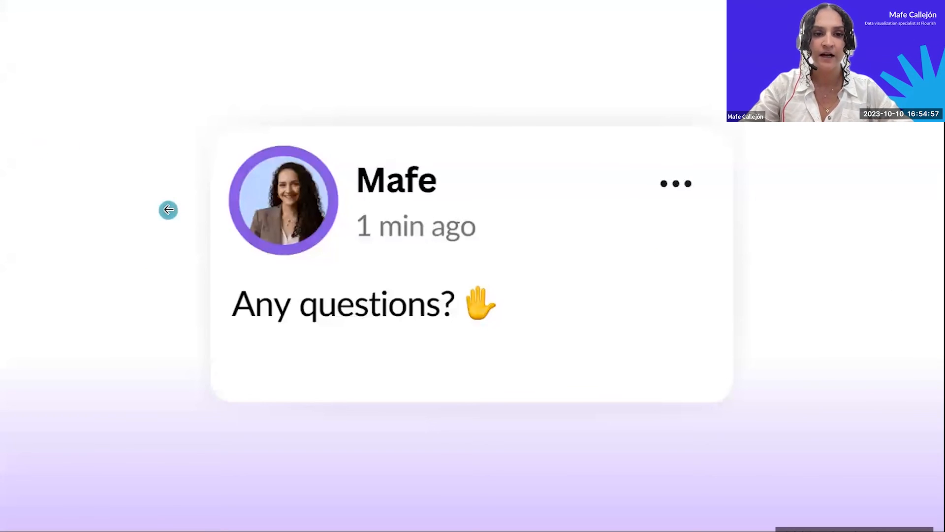
# Switch back to the CO2 emissions per continent visualization in Flourish and rename it "Grid of charts".
pyautogui.hotkey('ctrl', 'Right')
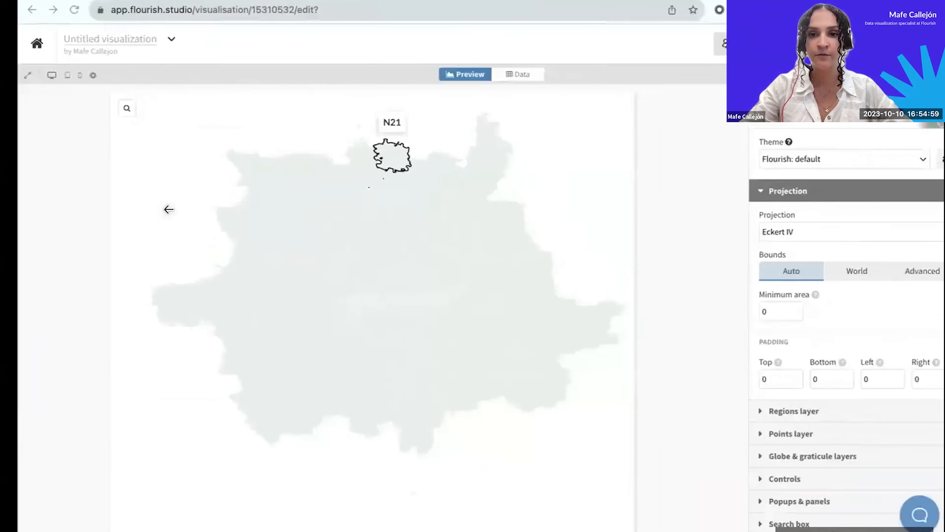
pyautogui.click(134, 1)
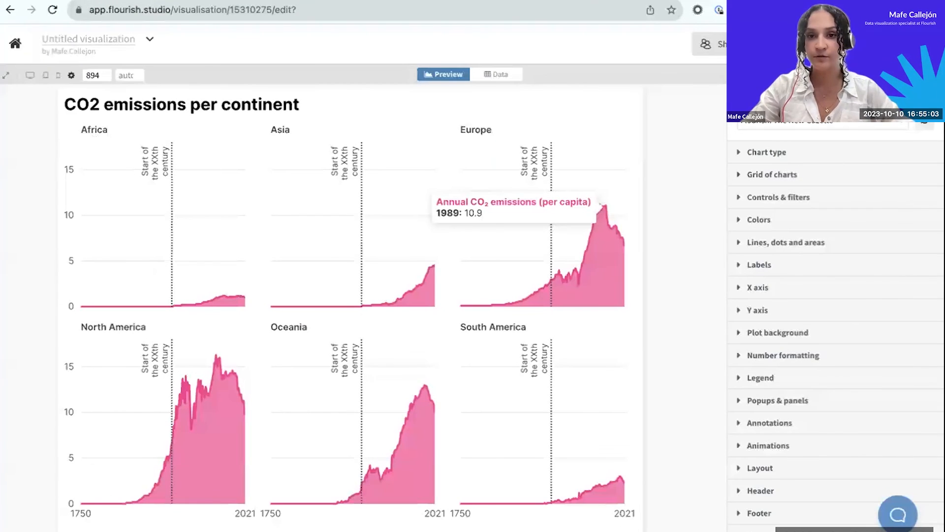
pyautogui.tripleClick(92, 38)
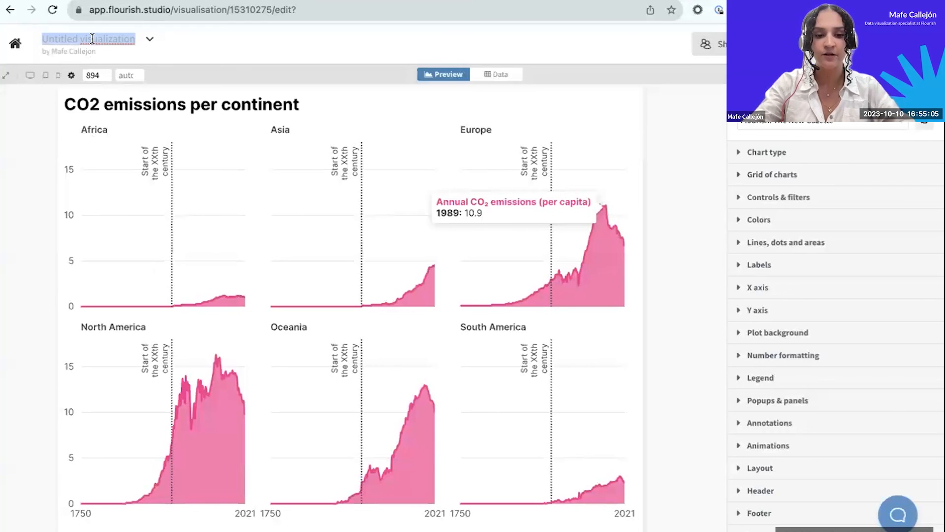
pyautogui.write('G')
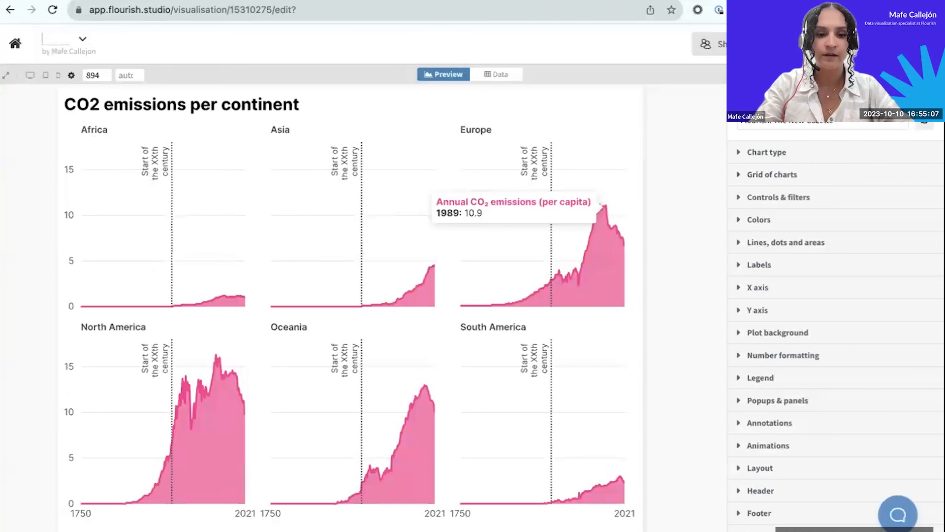
pyautogui.write('rid of charts')
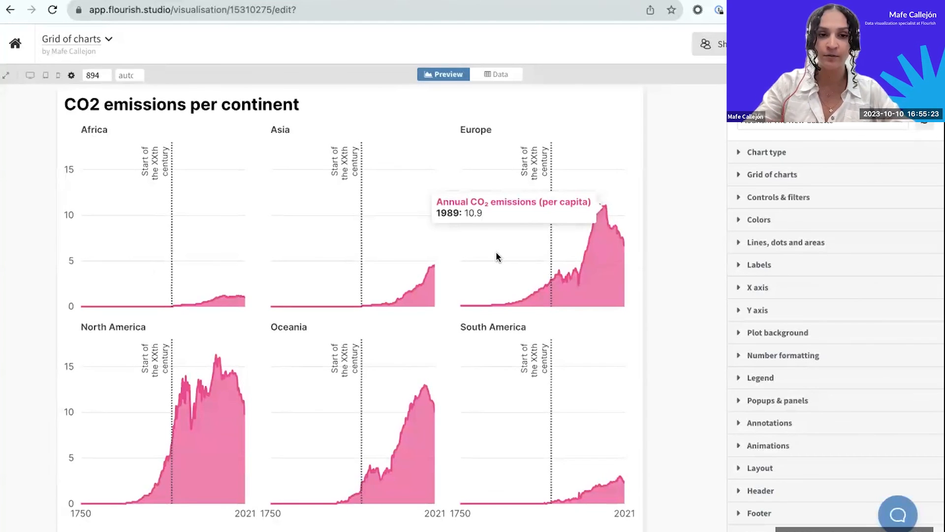
# Publish the Grid of charts visualization without a password, allowing anyone to duplicate the project and data.
pyautogui.click(888, 44)
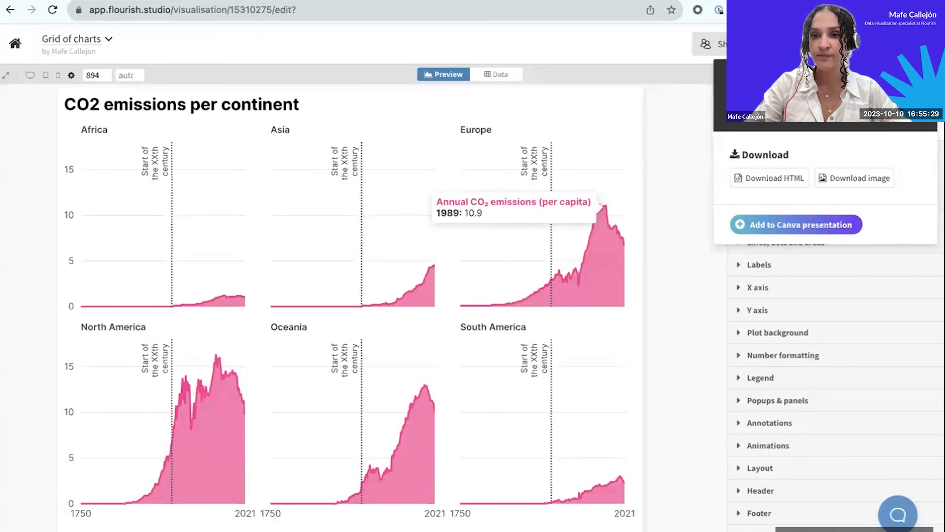
pyautogui.click(788, 96)
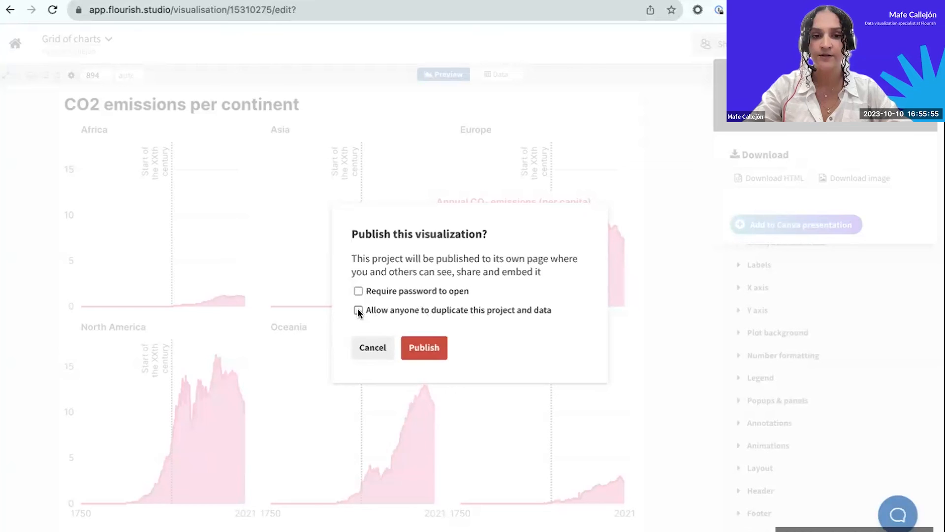
pyautogui.click(427, 352)
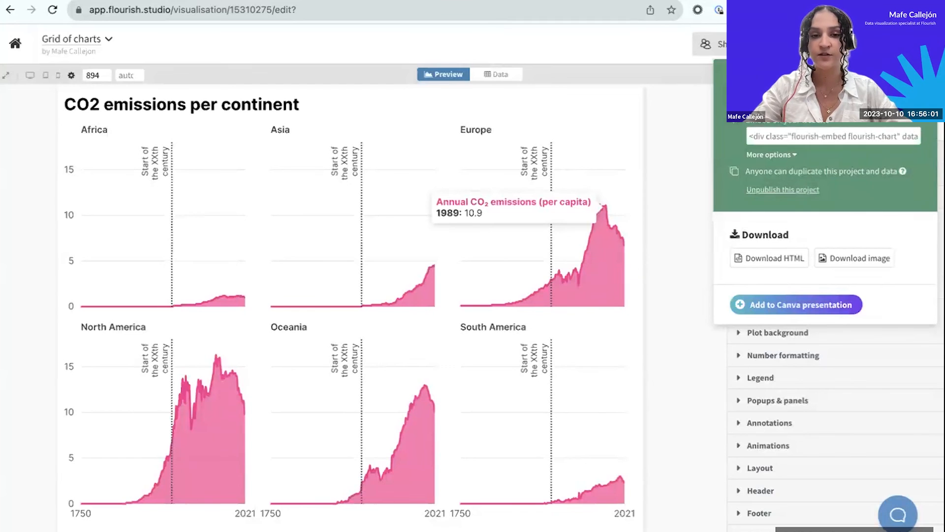
pyautogui.click(687, 198)
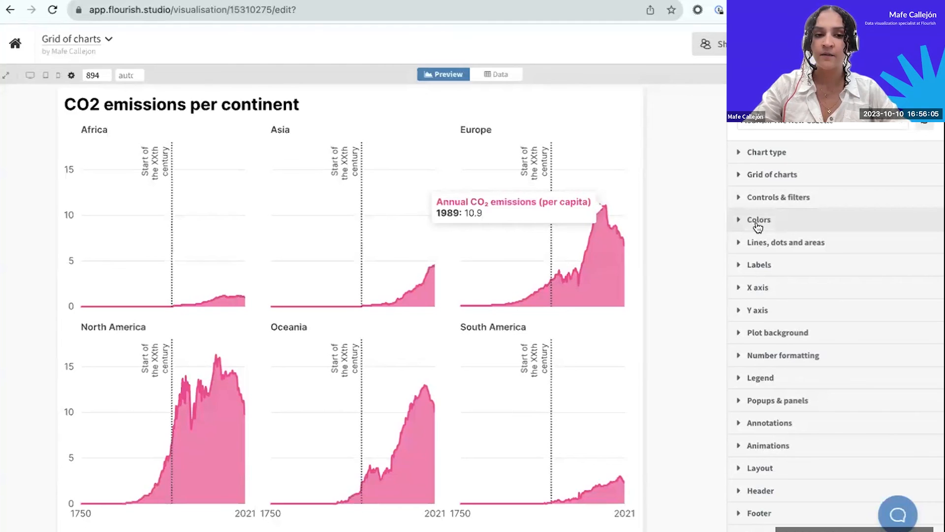
# Reorder the chart's color palette so that green #19eaa2 comes first, ahead of #ff338f.
pyautogui.click(754, 221)
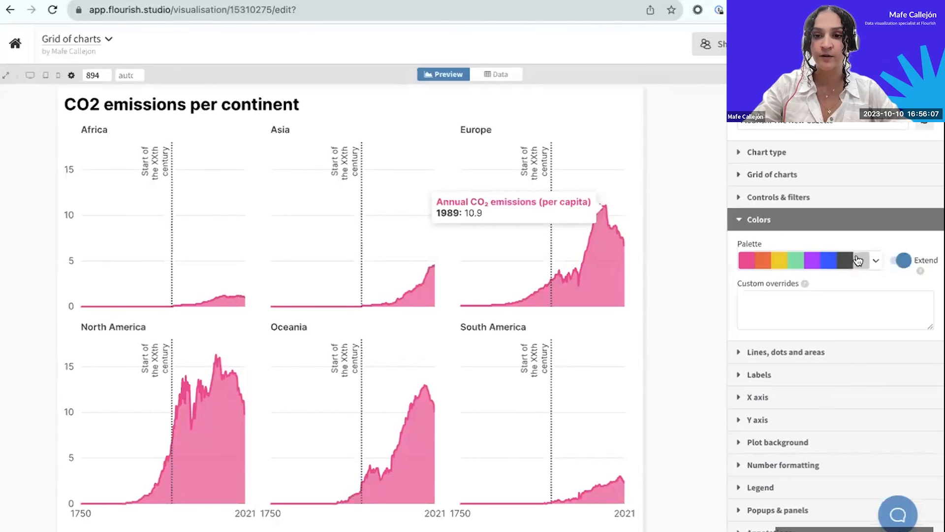
pyautogui.click(878, 260)
pyautogui.click(788, 281)
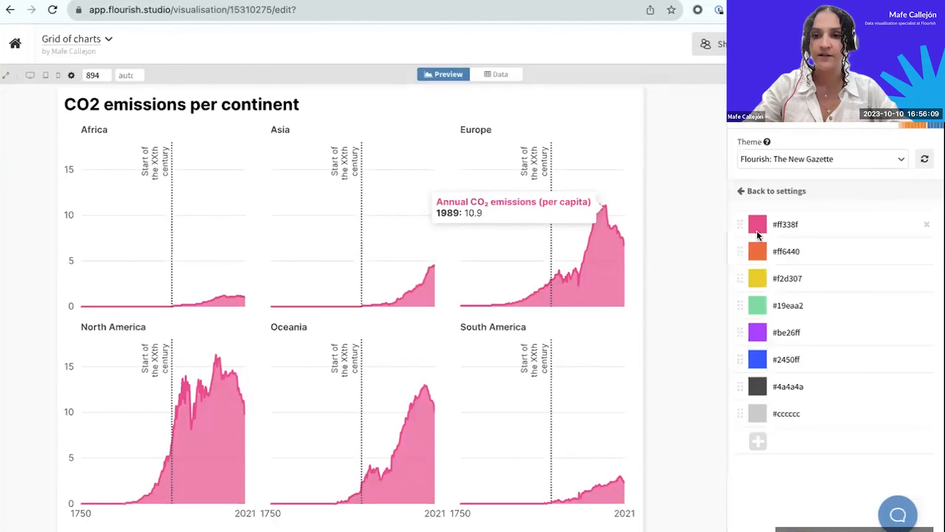
pyautogui.moveTo(739, 314); pyautogui.dragTo(741, 221)
pyautogui.click(743, 191)
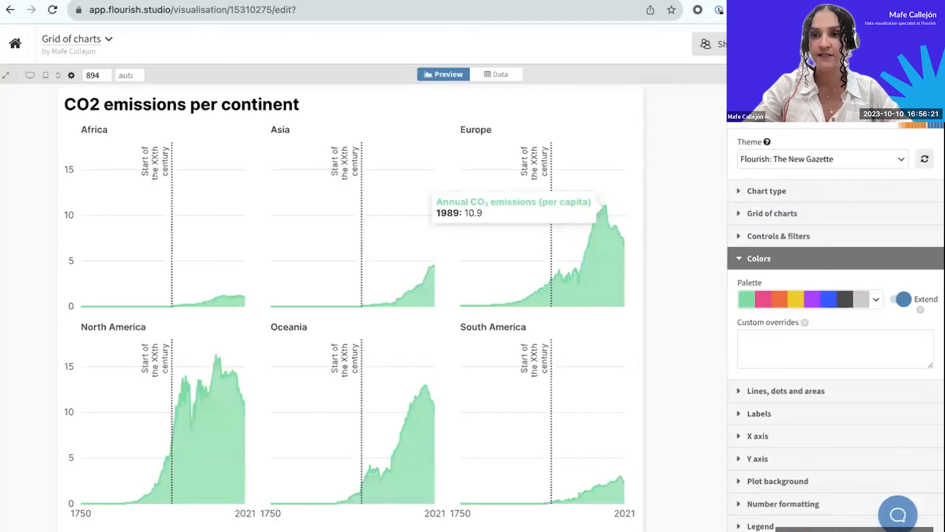
# Republish the recolored visualization without a password or duplication permission, and expand the additional options for its embed code.
pyautogui.click(842, 44)
pyautogui.click(797, 81)
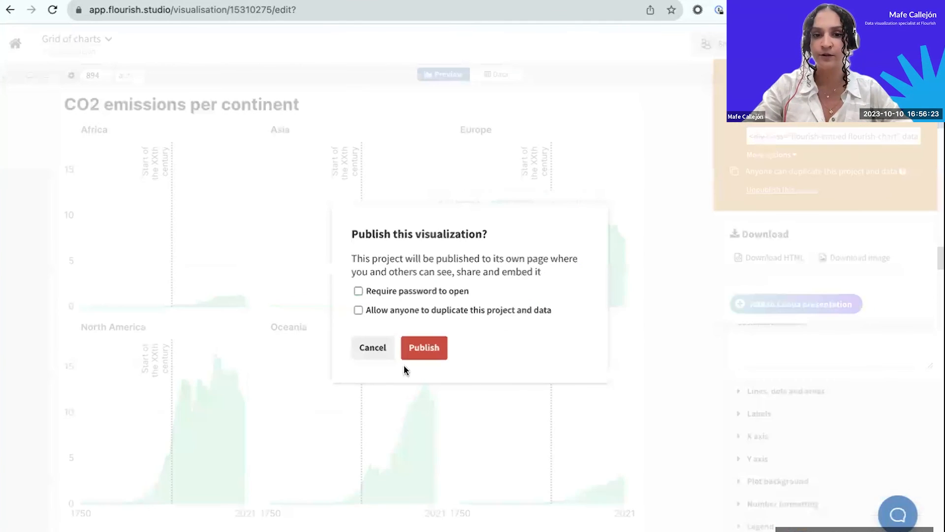
pyautogui.click(426, 347)
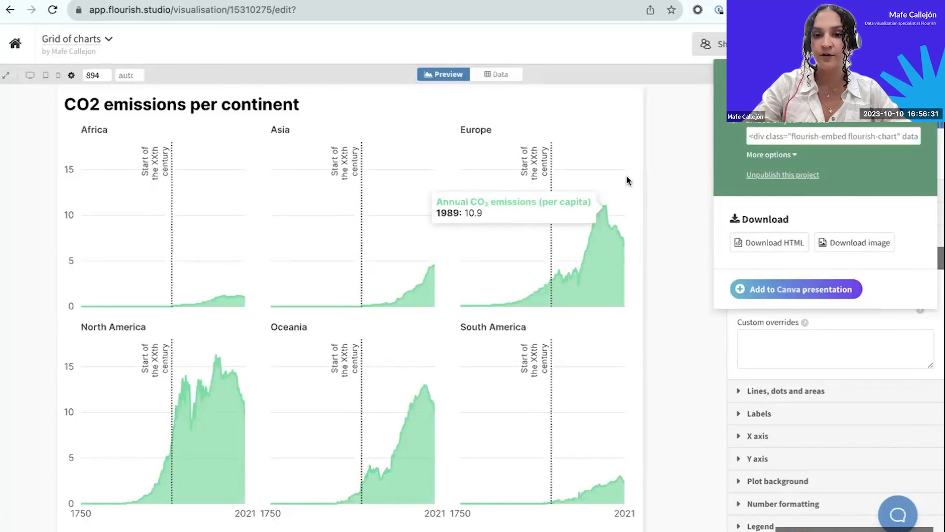
pyautogui.click(763, 157)
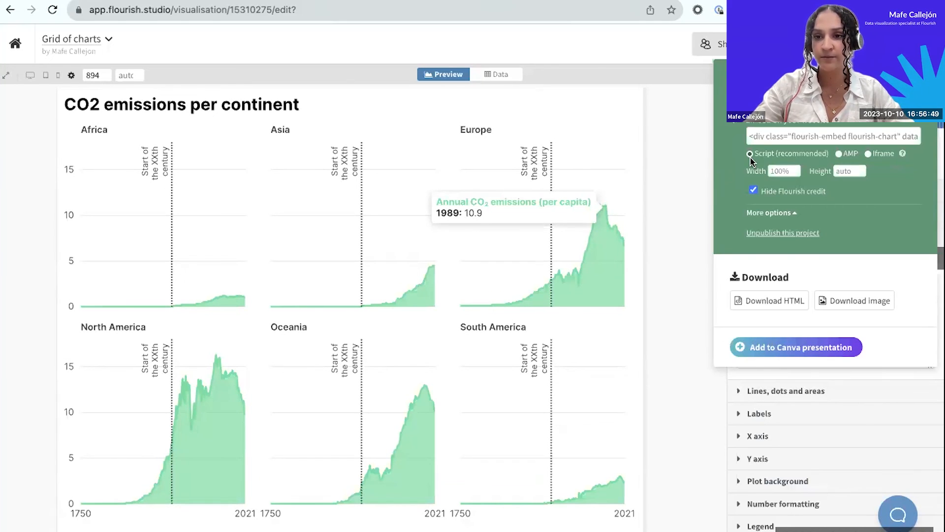
# Compare the Iframe and AMP formats of the embed code, and return to the recommended Script format.
pyautogui.click(868, 154)
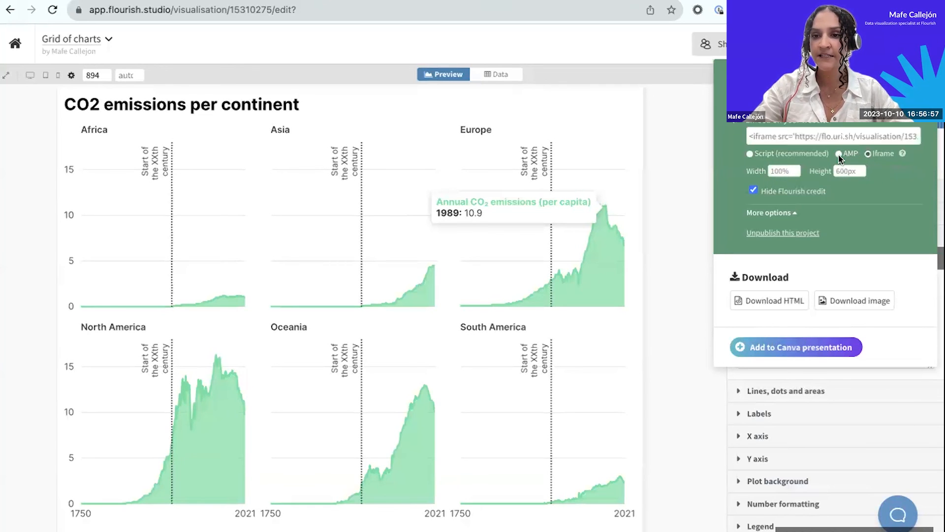
pyautogui.click(840, 154)
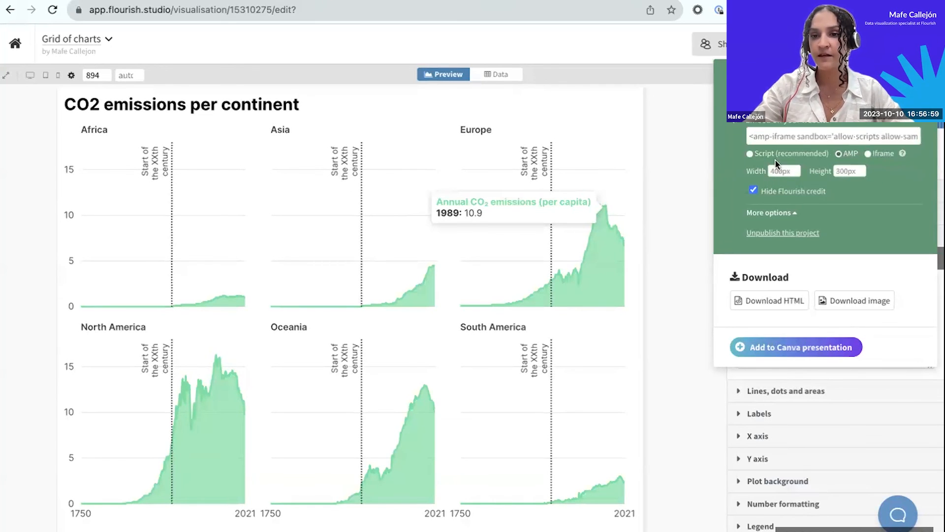
pyautogui.click(750, 155)
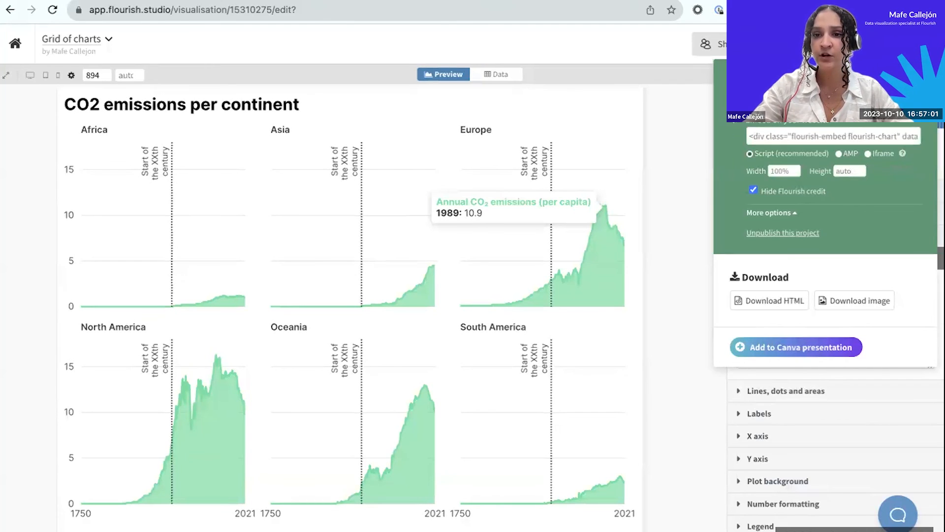
# Open the published public page of Grid of charts and examine its web address and all six continent charts.
pyautogui.rightClick(787, 100)
pyautogui.click(626, 3)
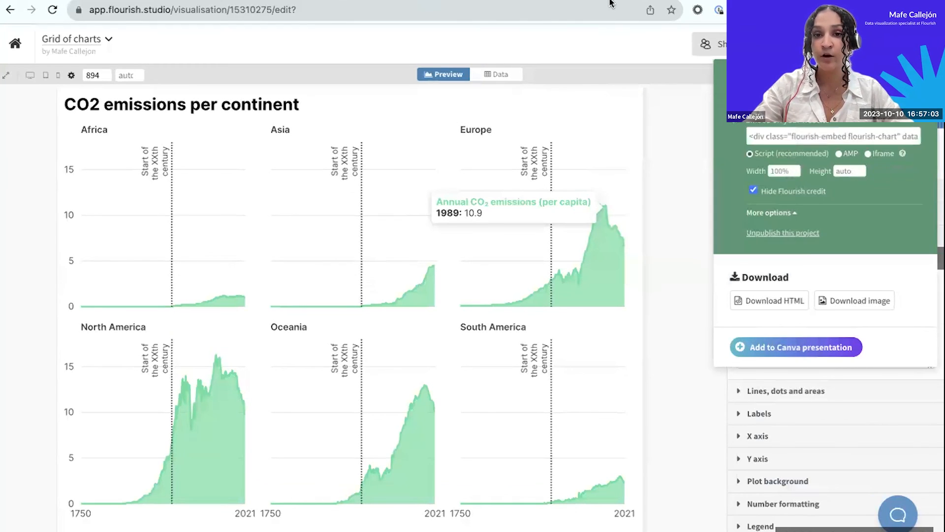
pyautogui.click(258, 1)
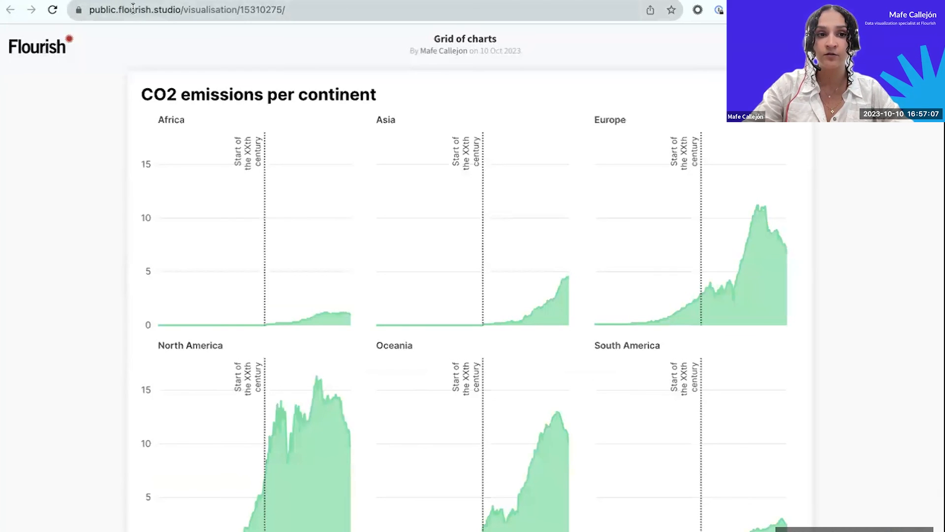
pyautogui.moveTo(171, 10); pyautogui.dragTo(95, 10)
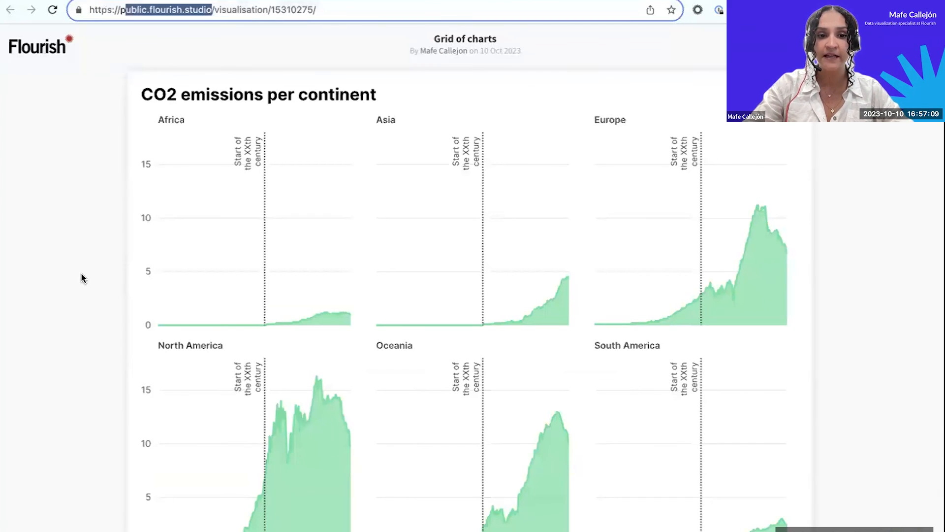
pyautogui.scroll(-3, 81, 278)
pyautogui.scroll(3, 81, 278)
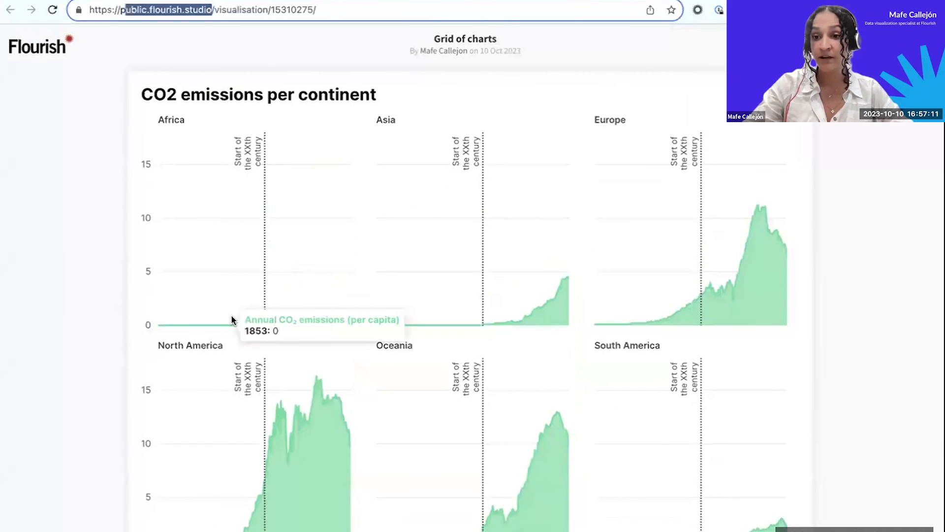
pyautogui.scroll(-3, 270, 332)
pyautogui.scroll(3, 271, 331)
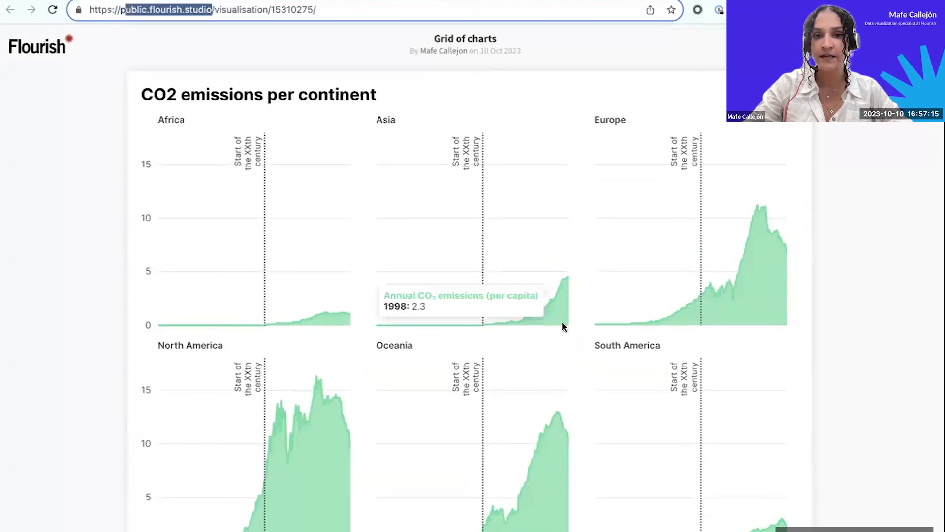
pyautogui.scroll(-5, 564, 325)
pyautogui.scroll(5, 563, 326)
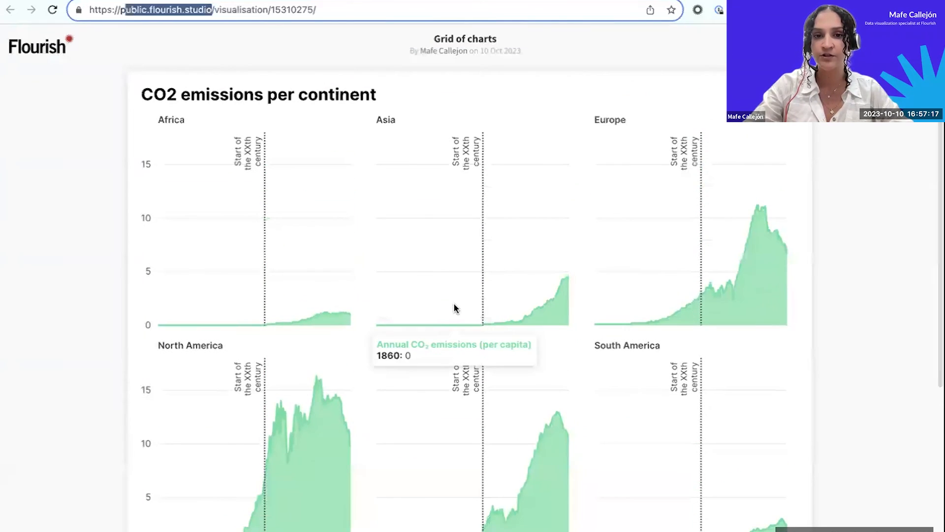
pyautogui.scroll(-1, 418, 317)
pyautogui.scroll(-1, 413, 316)
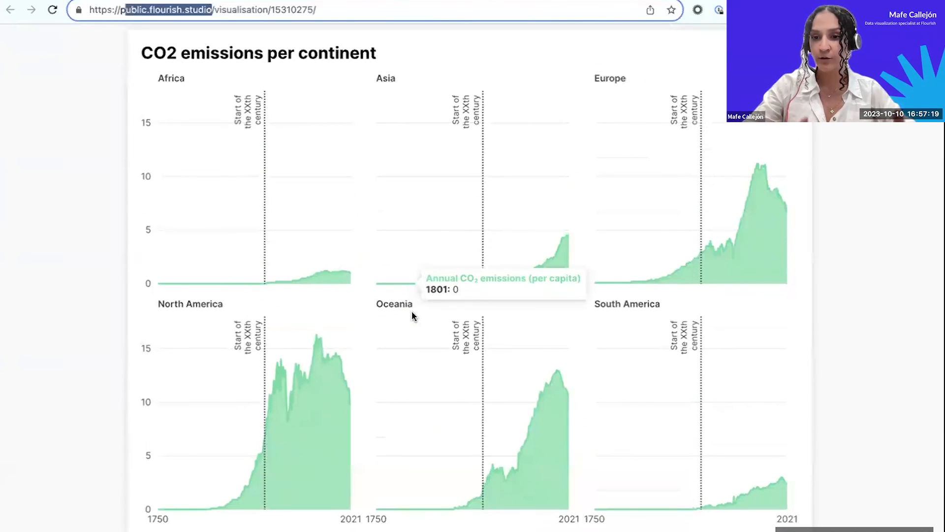
# Switch to the Canva webinar presentation, exit full screen and add a blank page after page 62.
pyautogui.hotkey('ctrl', 'shift', 'Tab')
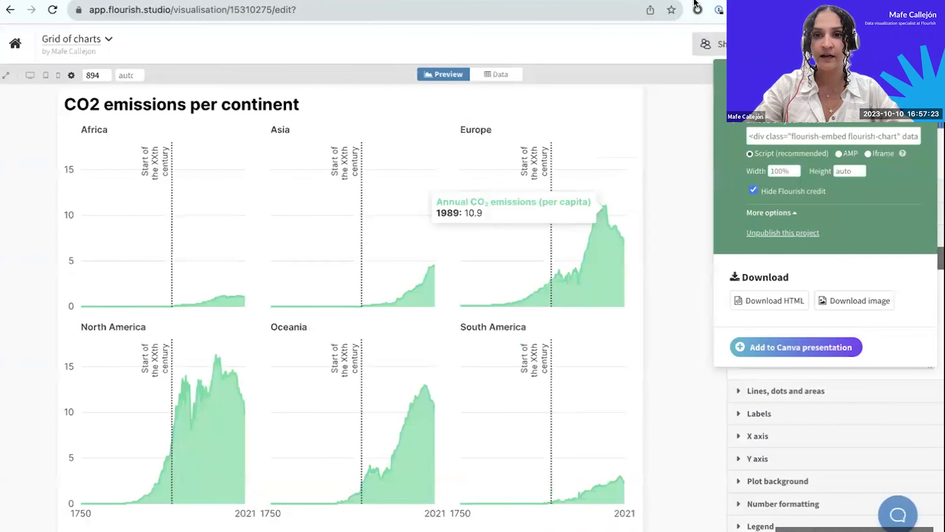
pyautogui.hotkey('ctrl', 'Left')
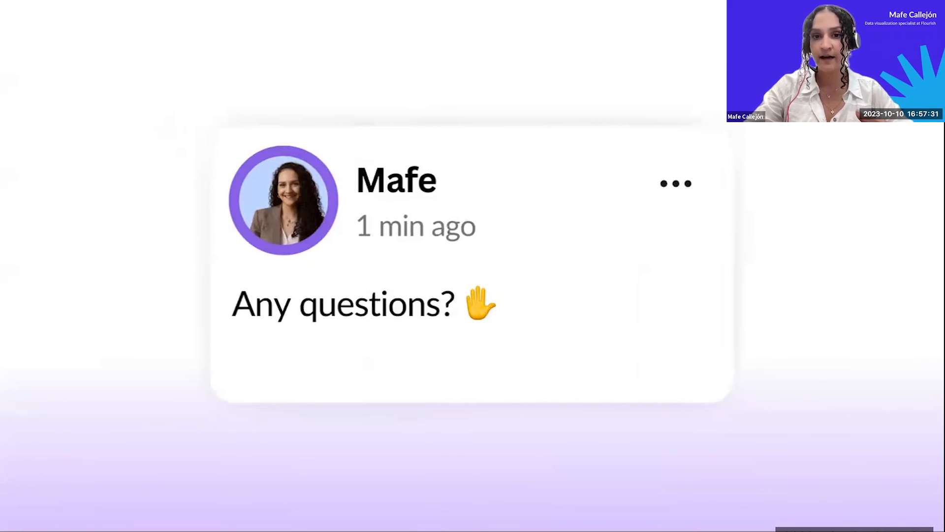
pyautogui.click(919, 528)
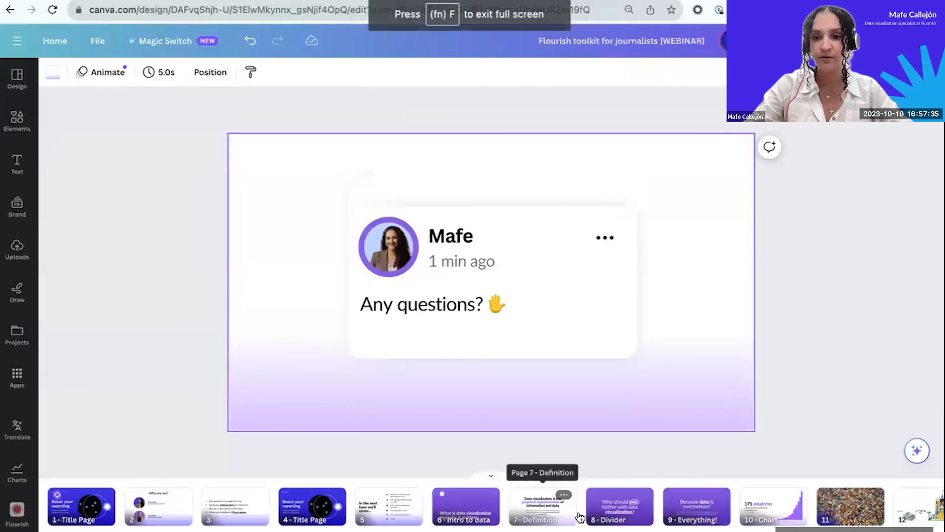
pyautogui.hscroll(15, 579, 516)
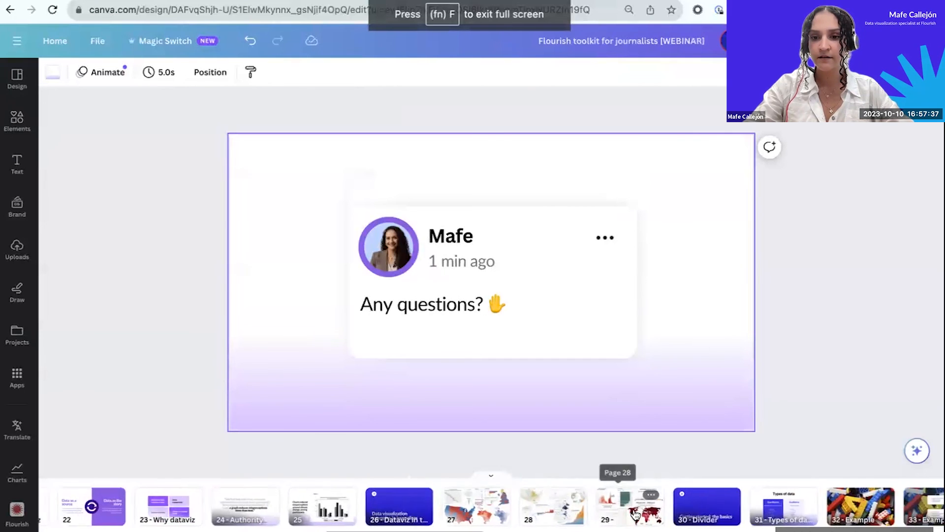
pyautogui.hscroll(16, 635, 514)
pyautogui.hscroll(10, 635, 514)
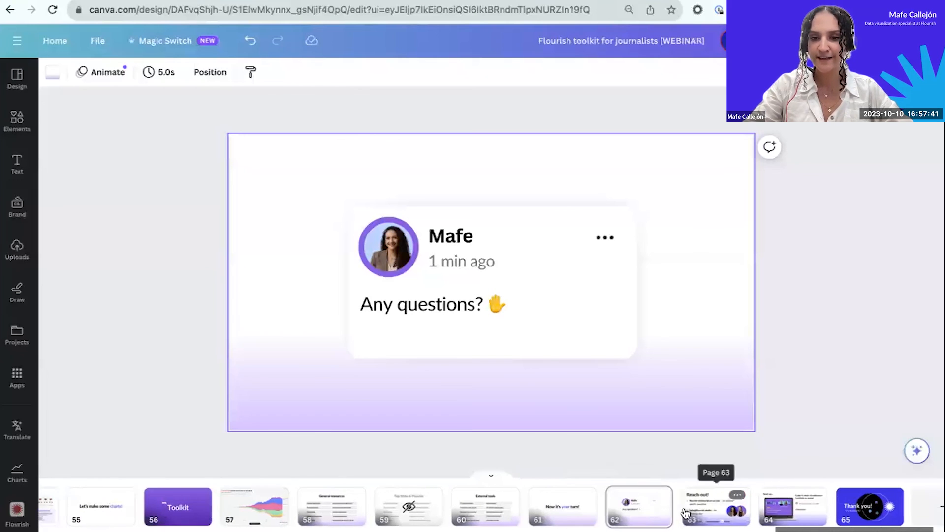
pyautogui.click(685, 497)
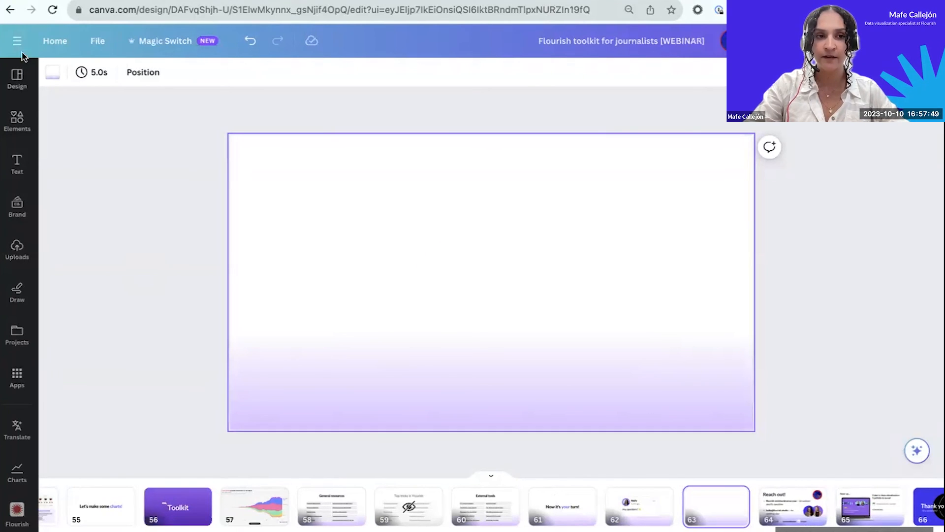
# Search the Canva apps for Flourish and open the Flourish app.
pyautogui.click(17, 378)
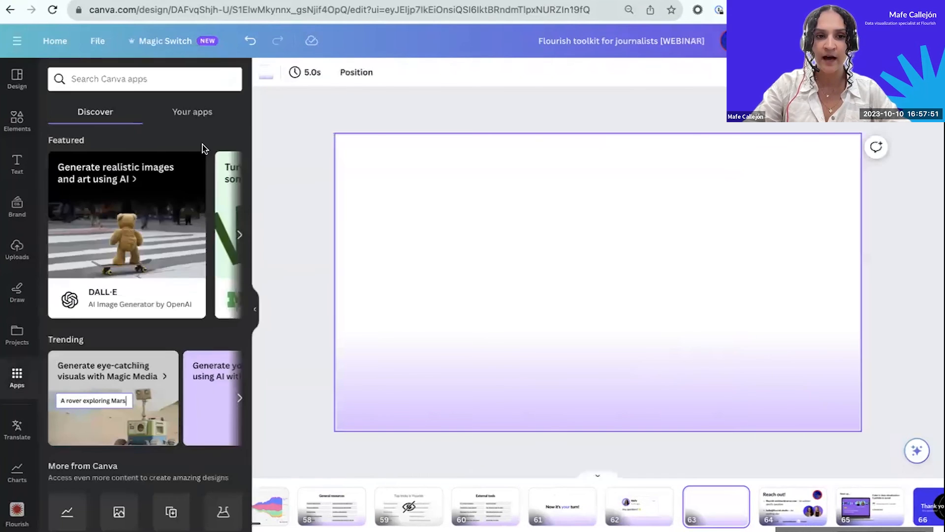
pyautogui.click(134, 82)
pyautogui.write('FLOURISH')
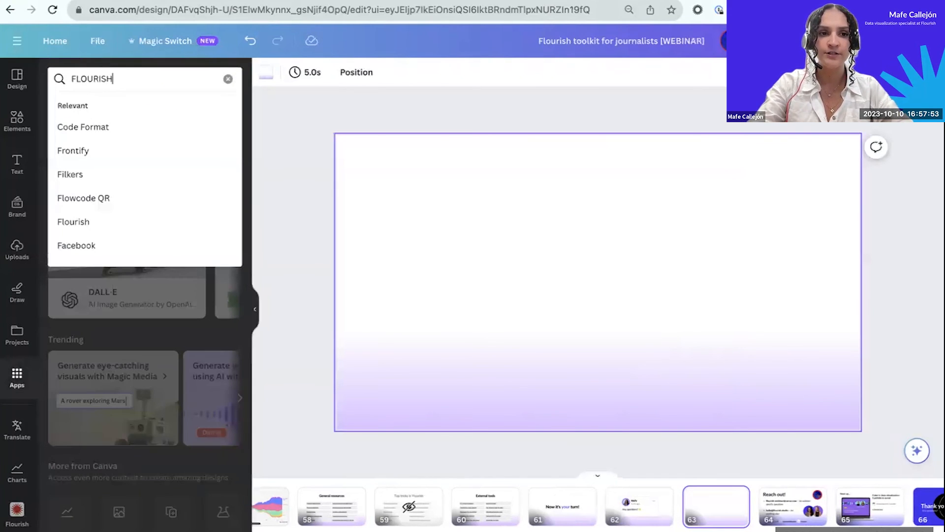
pyautogui.click(96, 127)
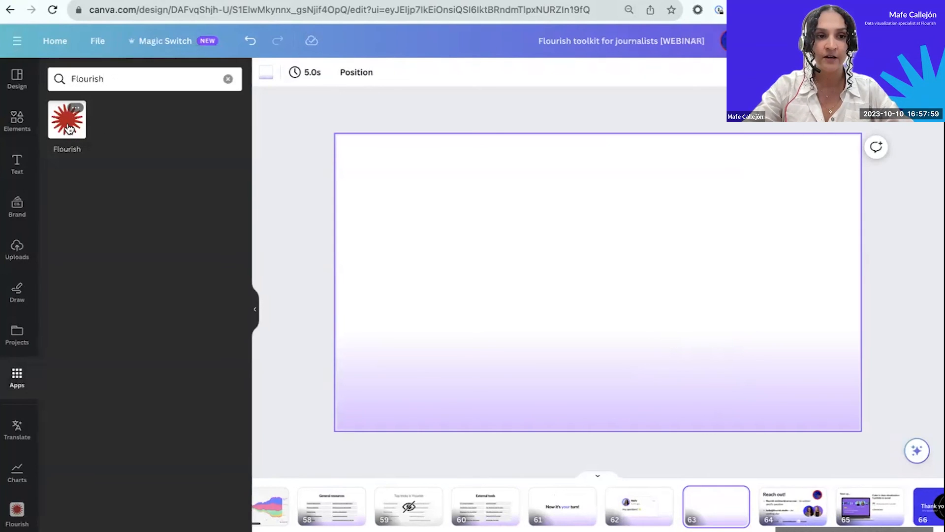
pyautogui.click(118, 76)
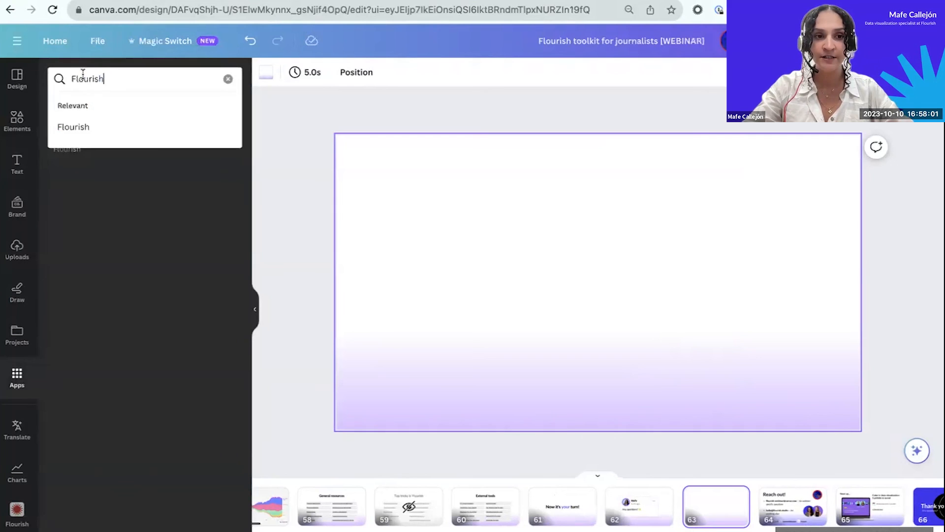
pyautogui.click(87, 210)
pyautogui.click(66, 127)
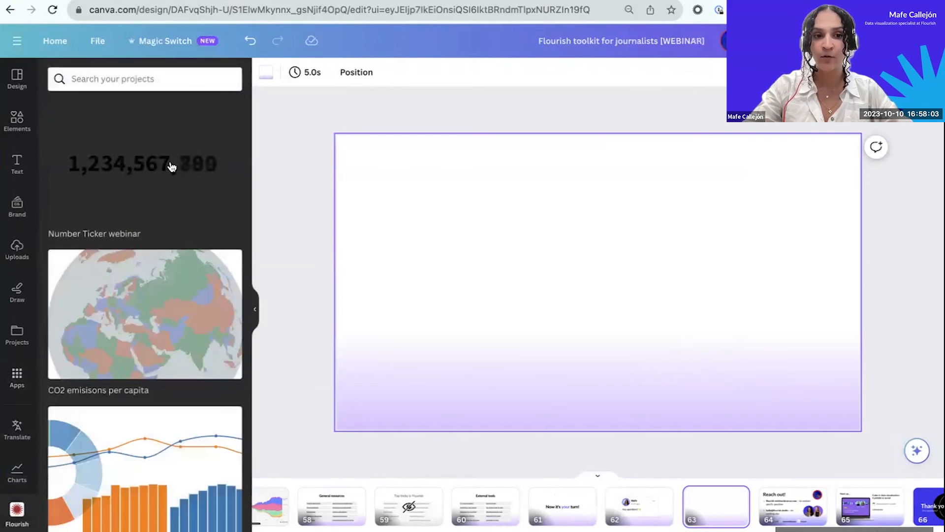
# Search the Flourish projects for "grid" and insert the Grid of charts visualization on the blank page.
pyautogui.click(166, 79)
pyautogui.scroll(-14, 149, 310)
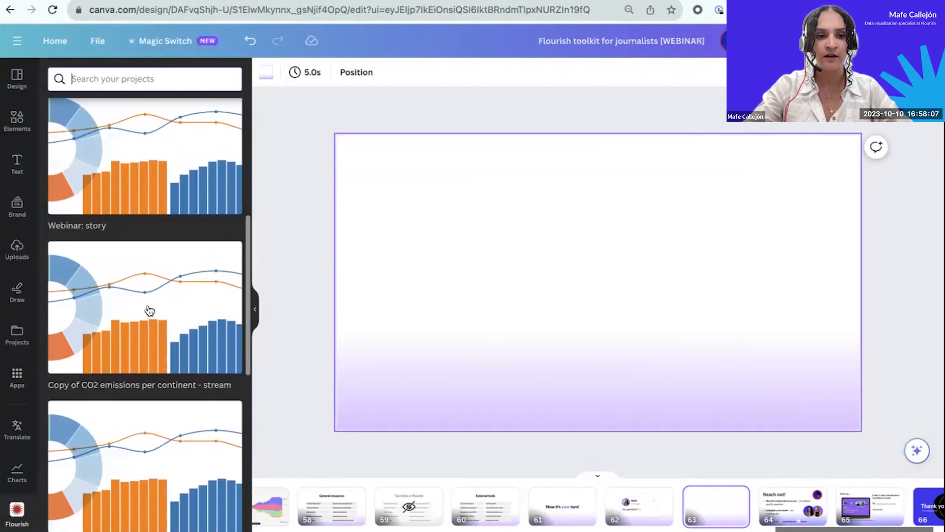
pyautogui.scroll(-10, 149, 311)
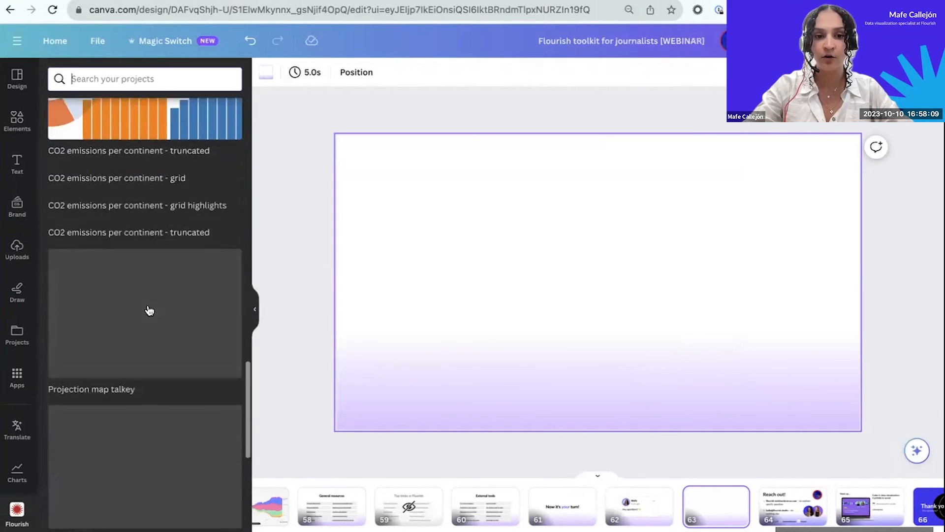
pyautogui.scroll(20, 148, 311)
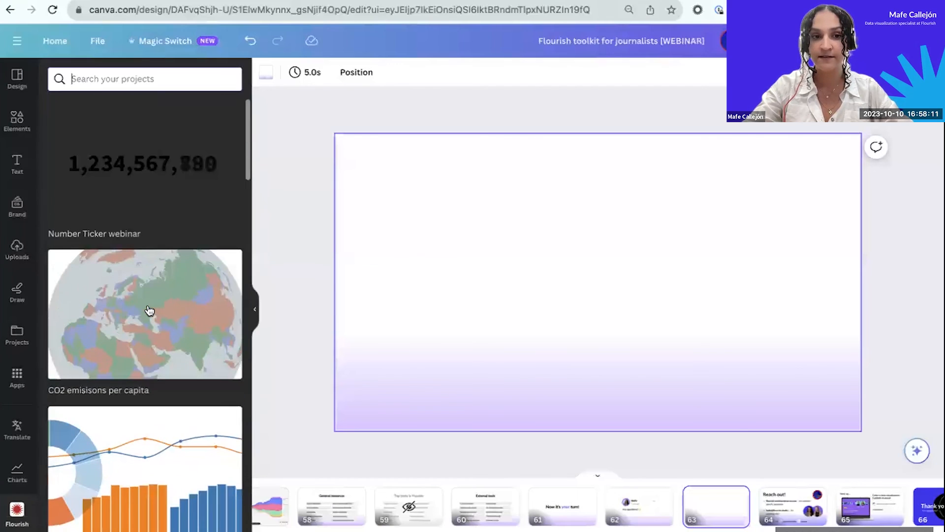
pyautogui.click(156, 82)
pyautogui.write('grid')
pyautogui.press('Return')
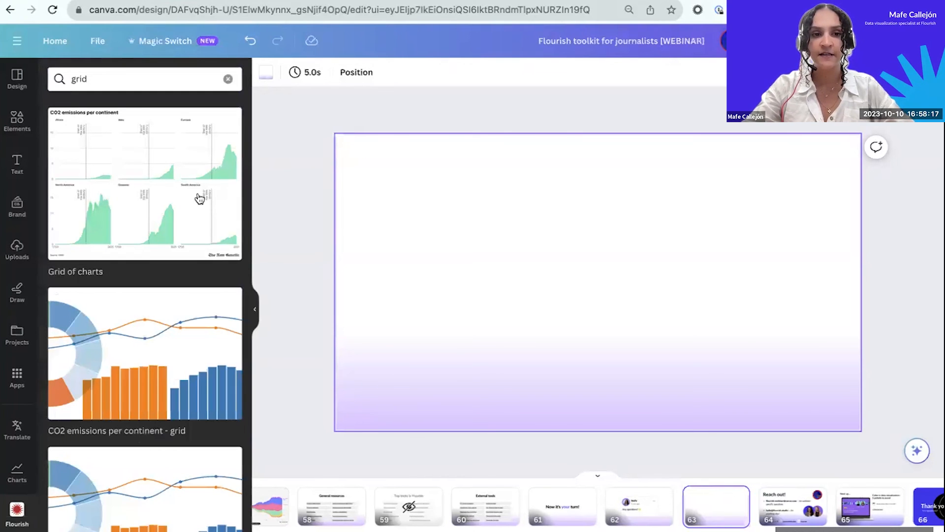
pyautogui.click(177, 213)
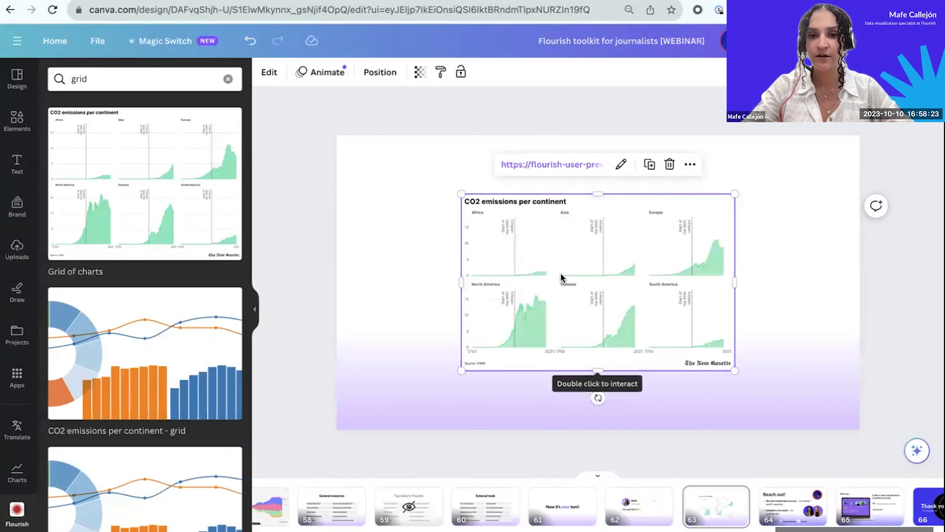
# Move the embedded chart up and enlarge it downwards and to both sides so it fills most of the page.
pyautogui.moveTo(563, 276); pyautogui.dragTo(559, 238)
pyautogui.moveTo(593, 337); pyautogui.dragTo(594, 414)
pyautogui.moveTo(457, 285); pyautogui.dragTo(386, 285)
pyautogui.moveTo(731, 285); pyautogui.dragTo(798, 283)
pyautogui.click(907, 208)
pyautogui.doubleClick(717, 247)
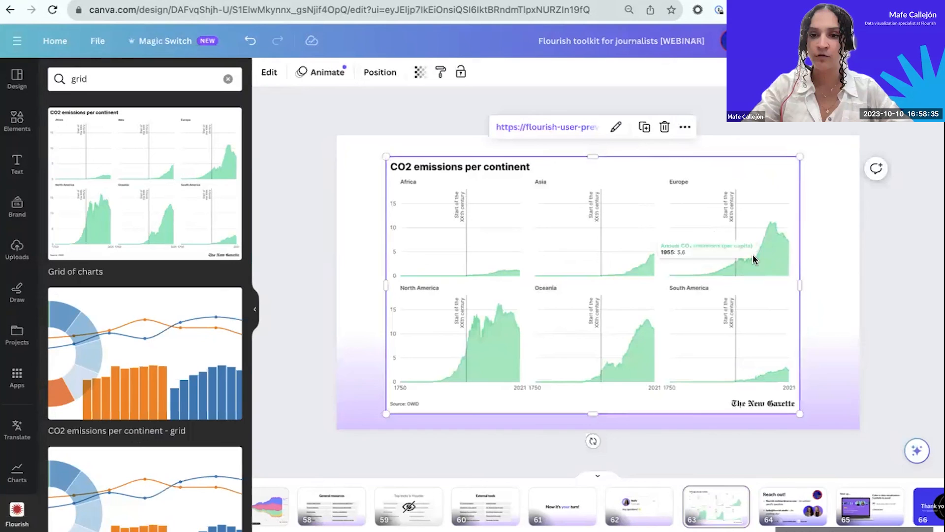
pyautogui.click(823, 226)
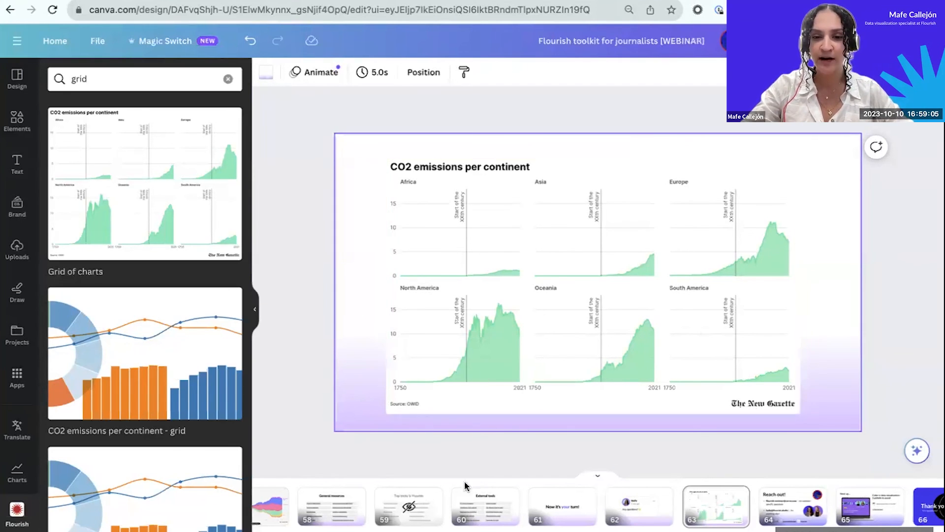
# Review the General resources page, and present the deck in full screen from the "Reach out!" page.
pyautogui.click(329, 510)
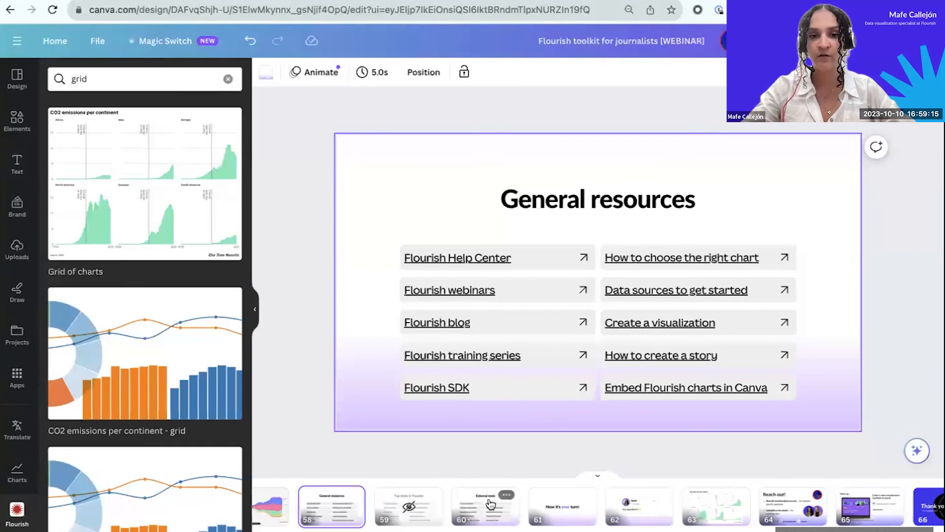
pyautogui.click(705, 515)
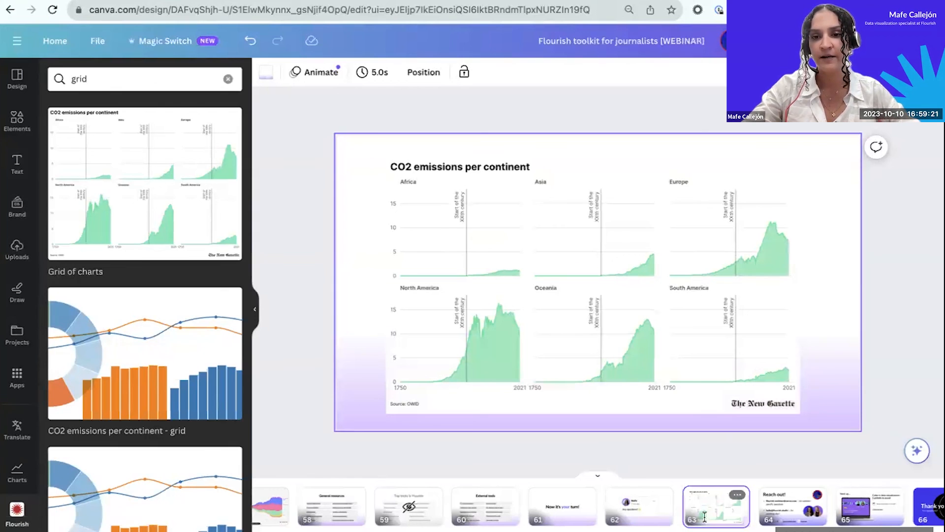
pyautogui.click(786, 506)
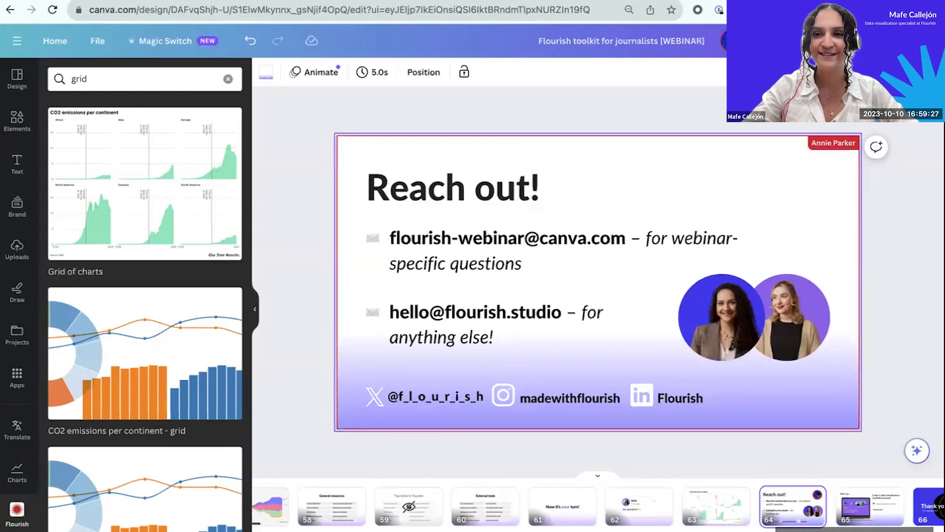
pyautogui.click(844, 40)
pyautogui.click(728, 114)
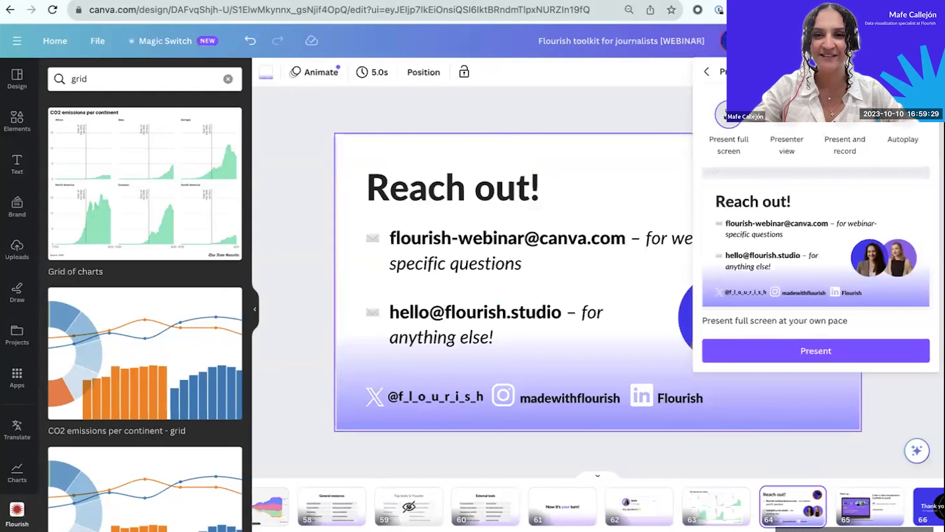
pyautogui.click(716, 356)
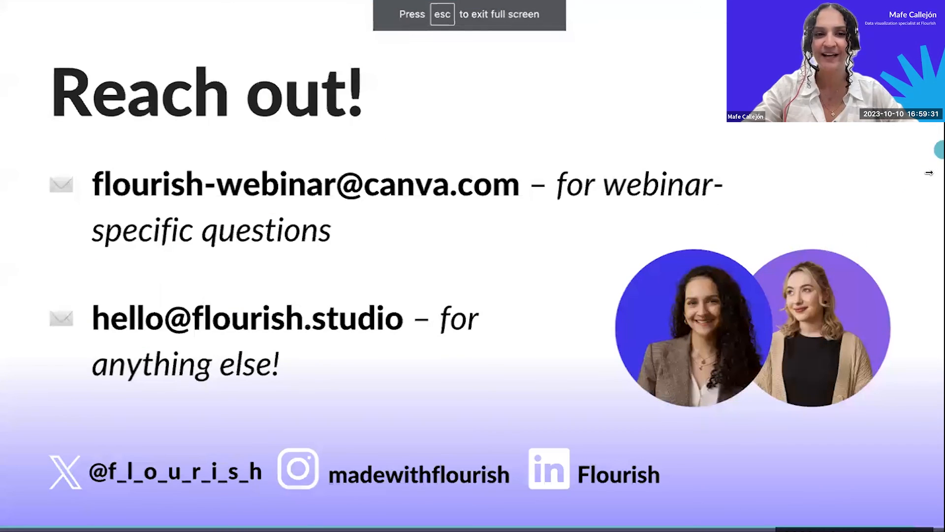